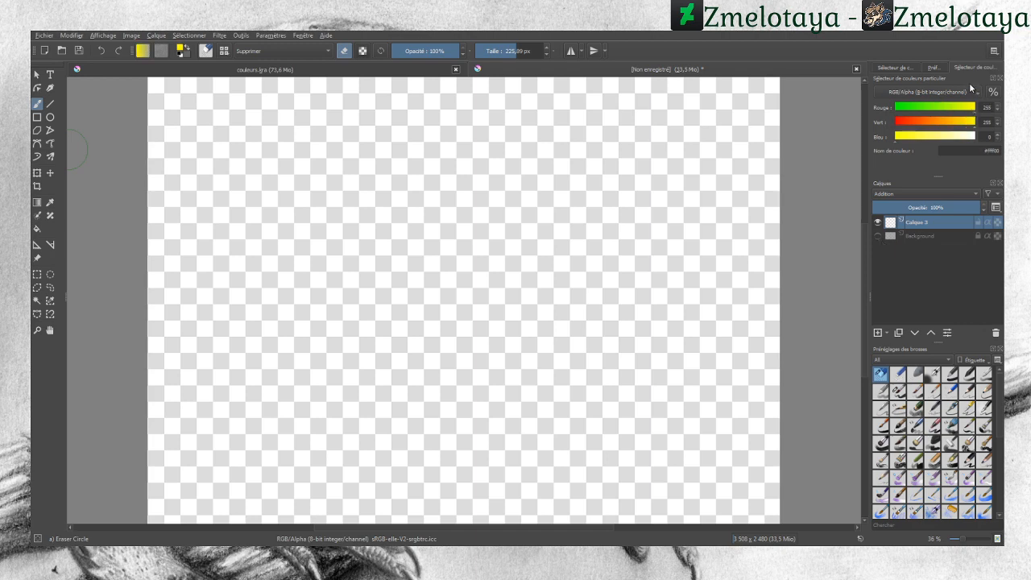
Step: Paint a pure red (255, 0, 0) swatch on the canvas with the Basic-5 Size brush
drag(969, 121, 884, 123)
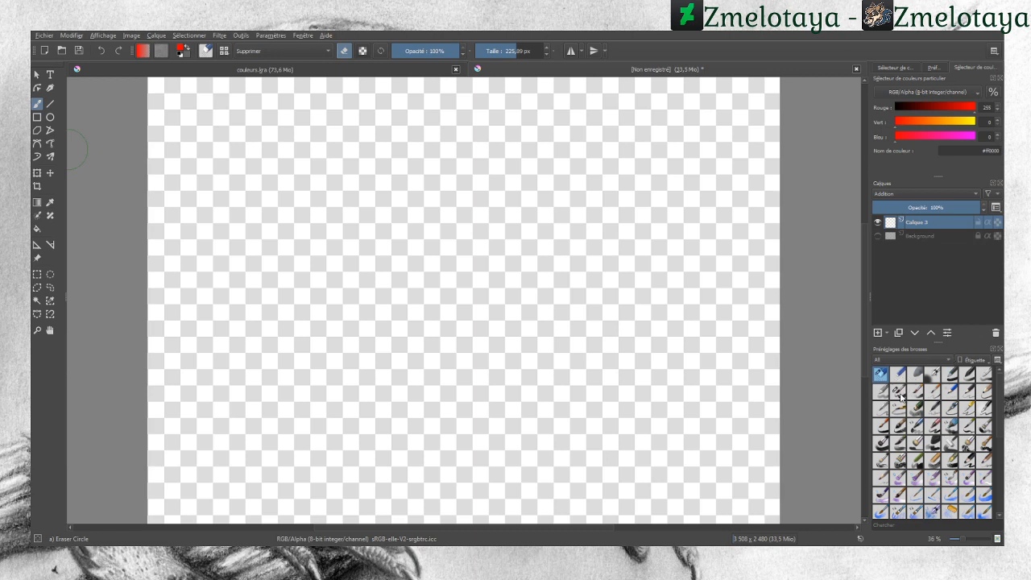
click(898, 392)
mouse_move(316, 319)
mouse_down()
mouse_move(311, 340)
mouse_move(317, 282)
mouse_move(311, 348)
mouse_move(333, 281)
mouse_move(345, 358)
mouse_move(365, 324)
mouse_up()
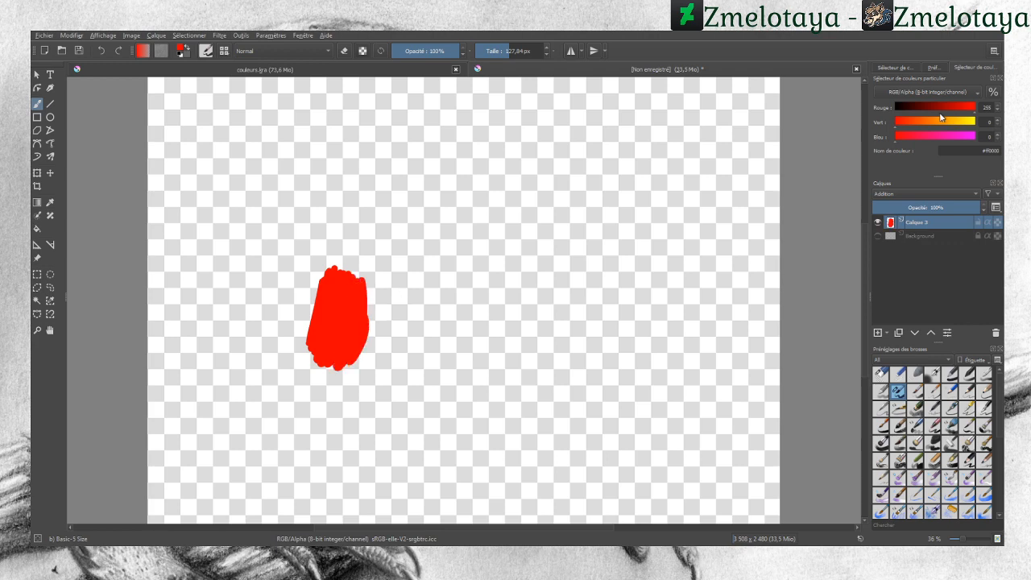
Step: Switch to pure green (0, 255, 0) and paint a green swatch beside the red one
mouse_move(939, 110)
mouse_down()
mouse_move(885, 111)
mouse_move(991, 121)
mouse_up()
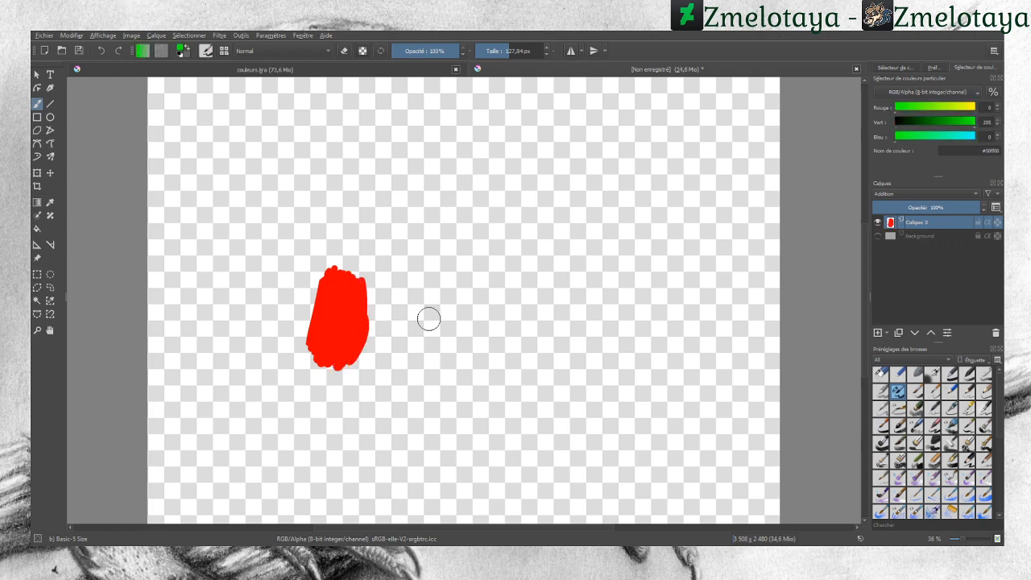
mouse_move(443, 280)
mouse_down()
mouse_move(445, 326)
mouse_move(421, 377)
mouse_move(410, 343)
mouse_move(398, 374)
mouse_move(382, 360)
mouse_move(391, 337)
mouse_up()
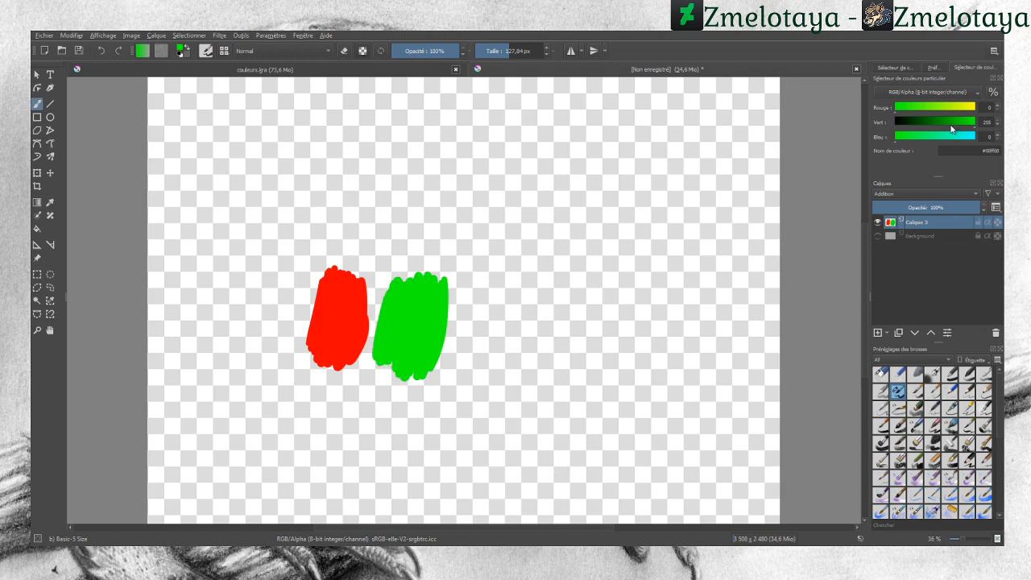
Step: Switch to pure blue (0, 0, 255) and paint a blue swatch beside the green one
drag(953, 123, 1002, 137)
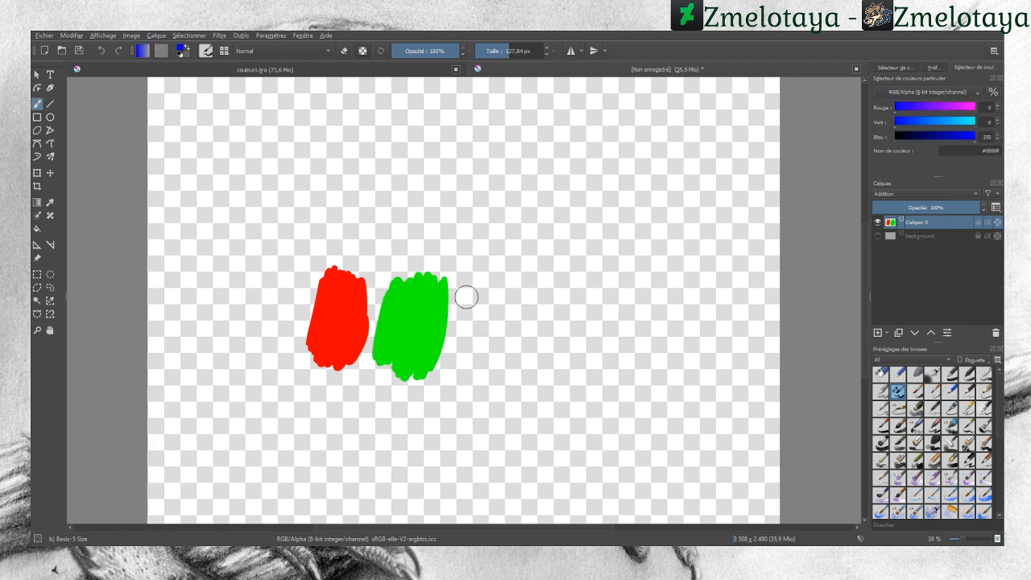
mouse_move(466, 297)
mouse_down()
mouse_move(466, 284)
mouse_move(473, 372)
mouse_move(489, 379)
mouse_move(516, 298)
mouse_move(488, 367)
mouse_move(475, 292)
mouse_move(453, 348)
mouse_up()
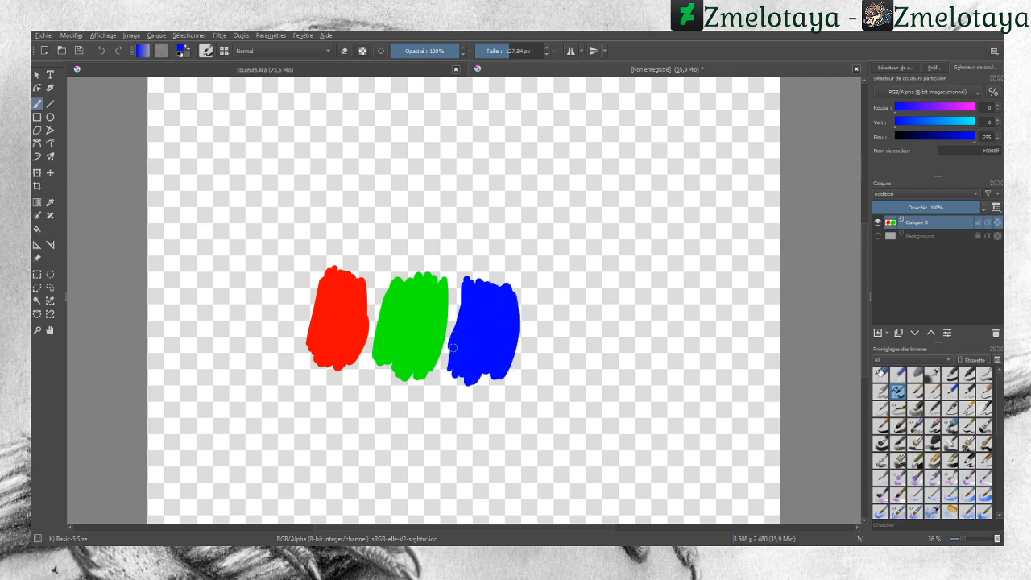
Step: Switch to yellow (255, 255, 0) and paint a yellow swatch above the red one
drag(923, 107, 977, 121)
drag(962, 136, 886, 141)
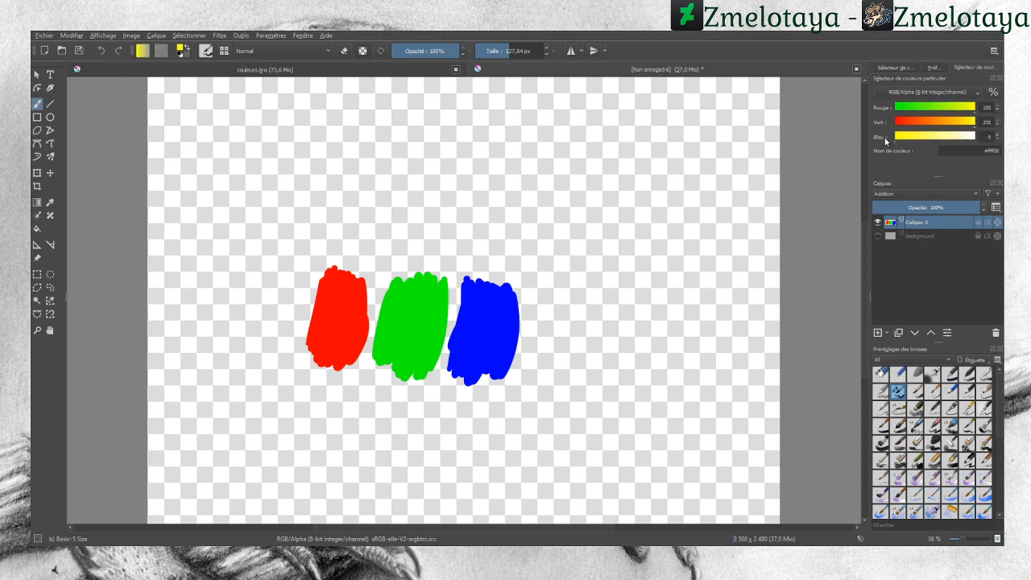
mouse_move(340, 217)
mouse_down()
mouse_move(330, 237)
mouse_move(345, 168)
mouse_move(359, 213)
mouse_move(366, 184)
mouse_move(380, 214)
mouse_move(386, 196)
mouse_up()
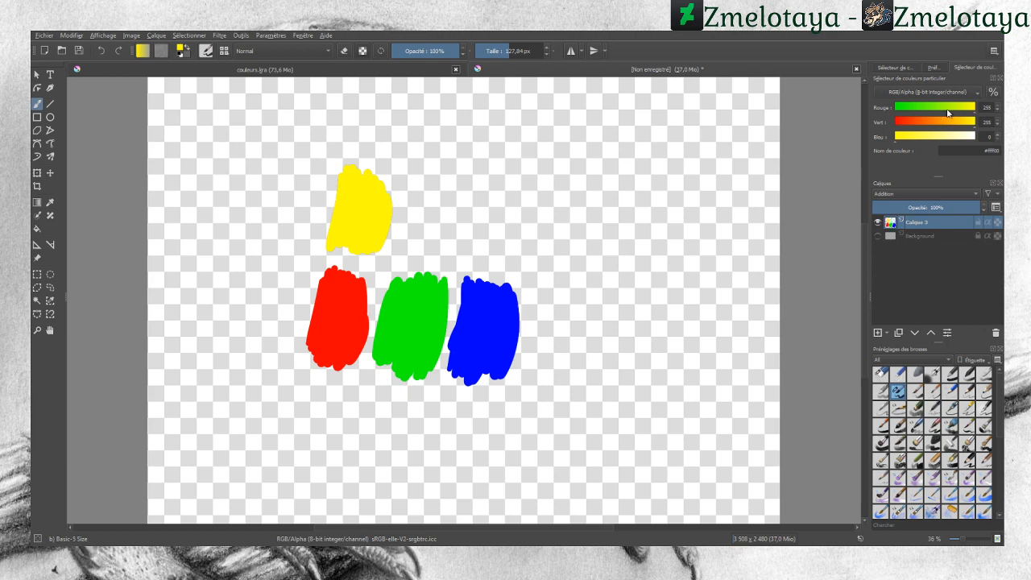
Step: Switch to cyan (0, 255, 255) and paint a cyan swatch beside the yellow one
mouse_move(948, 108)
mouse_down()
mouse_move(892, 119)
mouse_move(976, 136)
mouse_up()
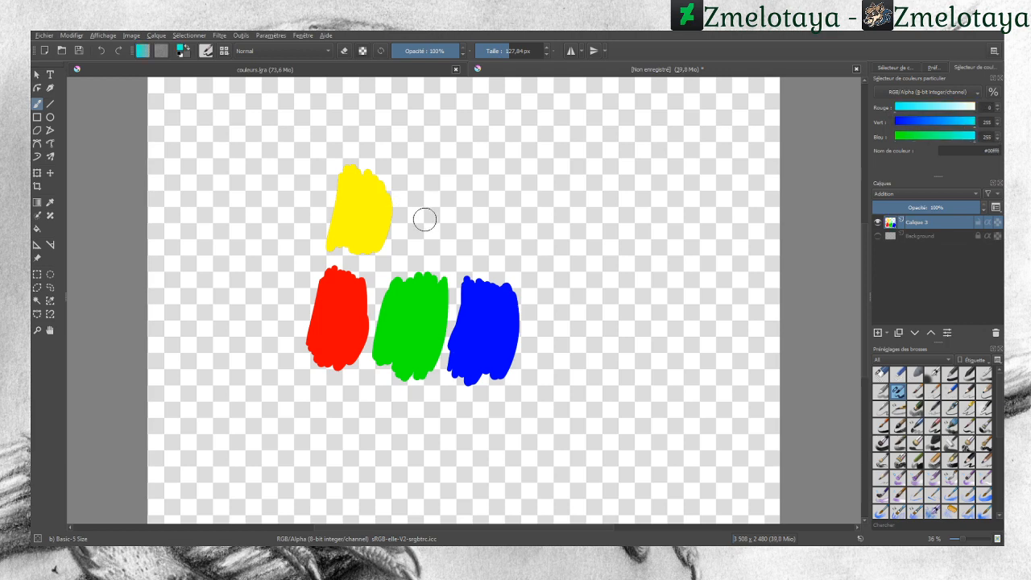
mouse_move(419, 180)
mouse_down()
mouse_move(411, 234)
mouse_move(425, 173)
mouse_move(439, 241)
mouse_move(456, 190)
mouse_move(455, 246)
mouse_up()
Step: Switch to magenta (255, 0, 255) and paint a magenta swatch beside the cyan one
click(930, 107)
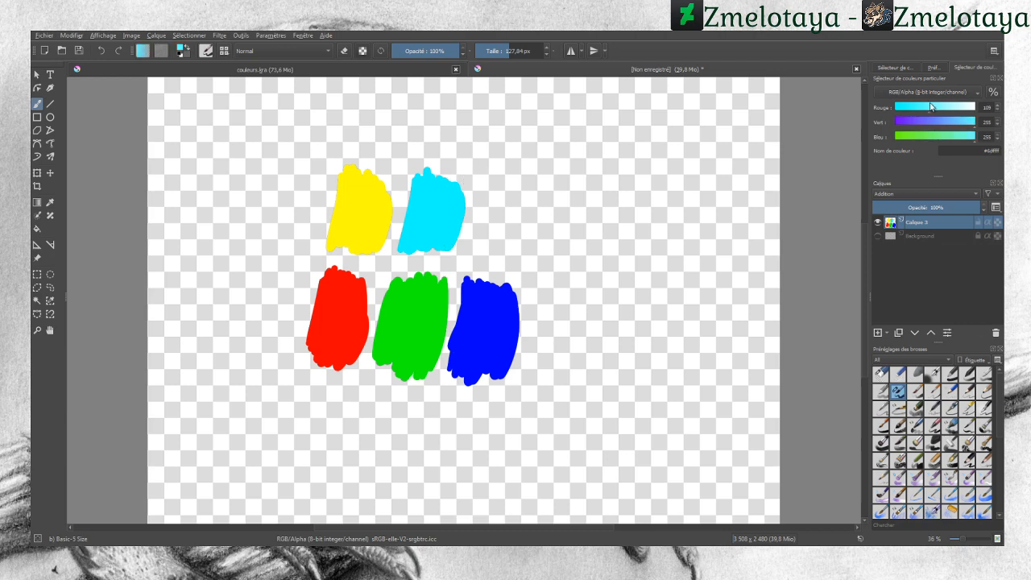
click(933, 122)
drag(934, 123, 996, 110)
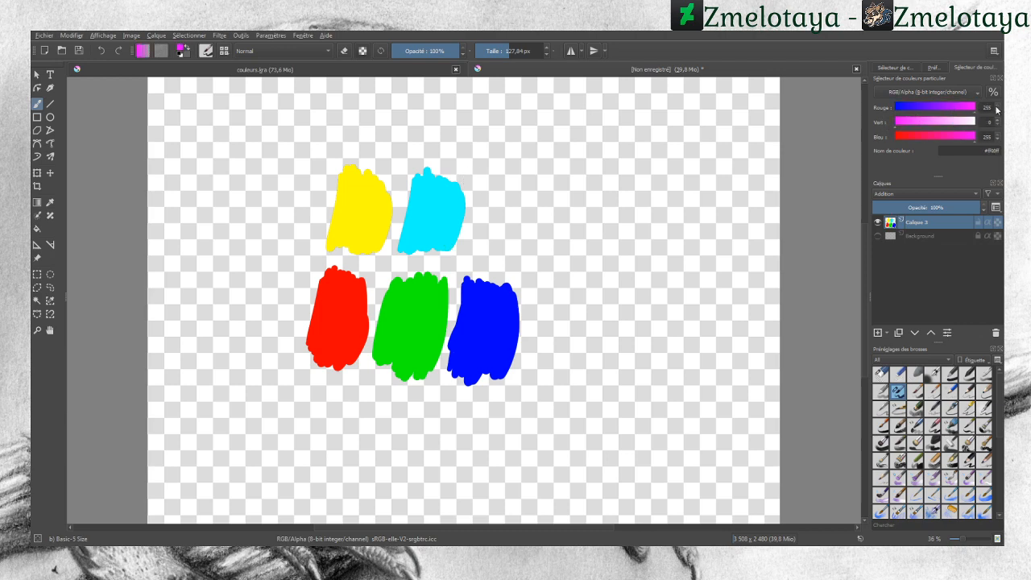
mouse_move(486, 182)
mouse_down()
mouse_move(479, 246)
mouse_move(496, 216)
mouse_move(506, 256)
mouse_move(515, 179)
mouse_move(528, 257)
mouse_move(536, 183)
mouse_up()
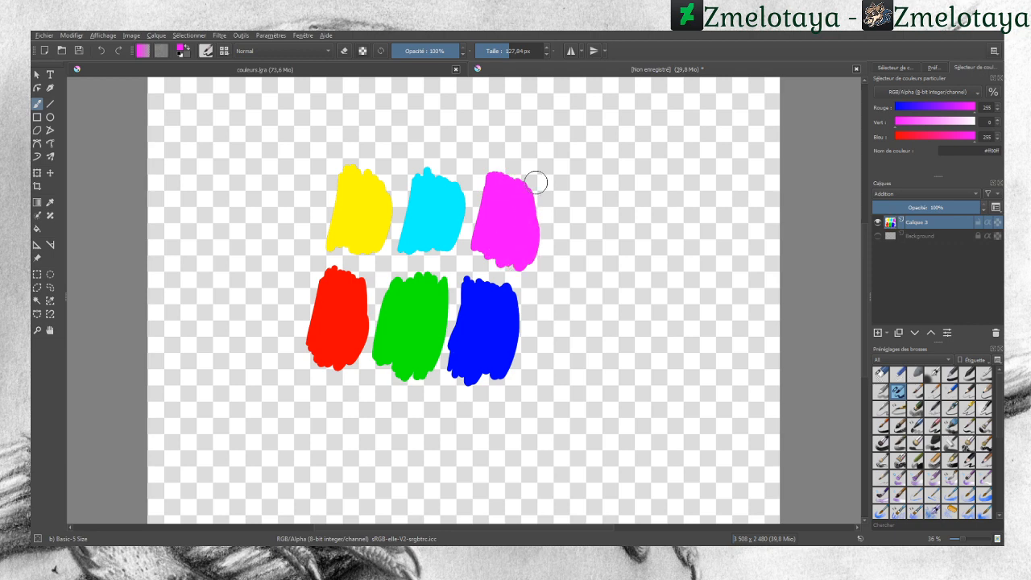
Step: Switch to black (0, 0, 0) and paint a black swatch below the red one
drag(959, 108, 878, 114)
drag(924, 139, 873, 136)
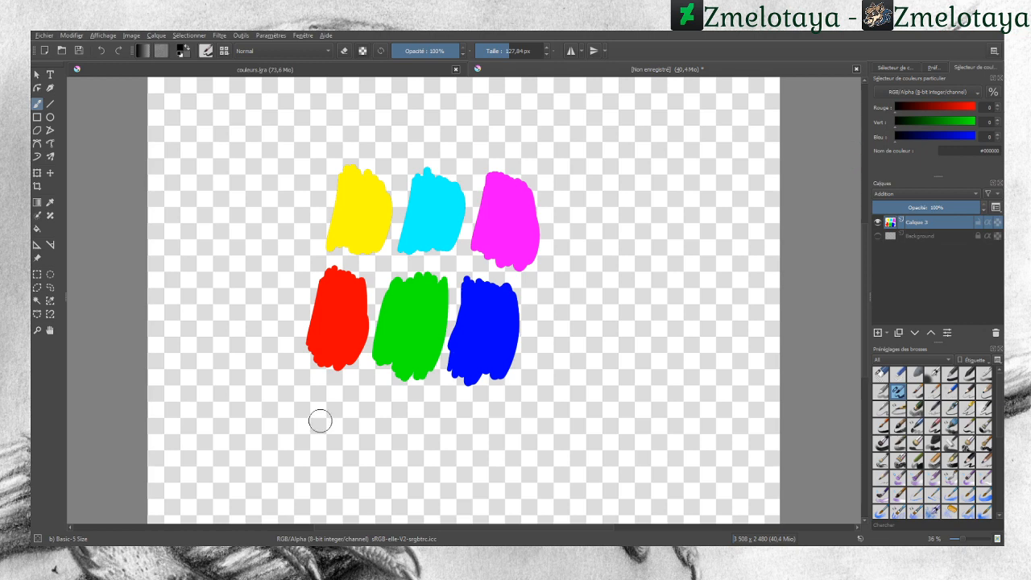
mouse_move(313, 396)
mouse_down()
mouse_move(311, 459)
mouse_move(321, 396)
mouse_move(329, 411)
mouse_move(345, 403)
mouse_move(354, 474)
mouse_move(367, 400)
mouse_move(373, 421)
mouse_up()
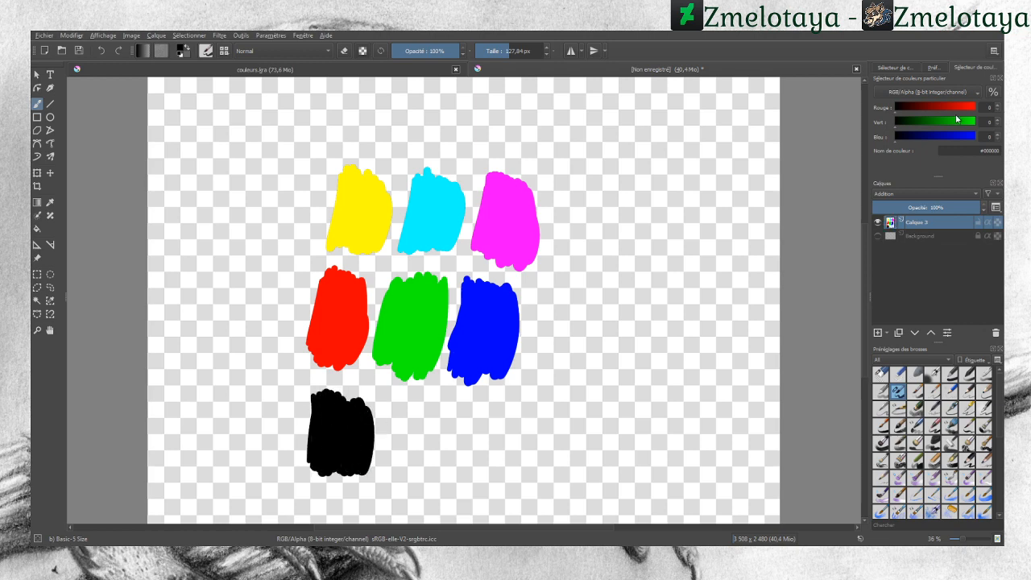
Step: Switch to white (255, 255, 255) and paint a white swatch below the blue one
drag(959, 108, 999, 127)
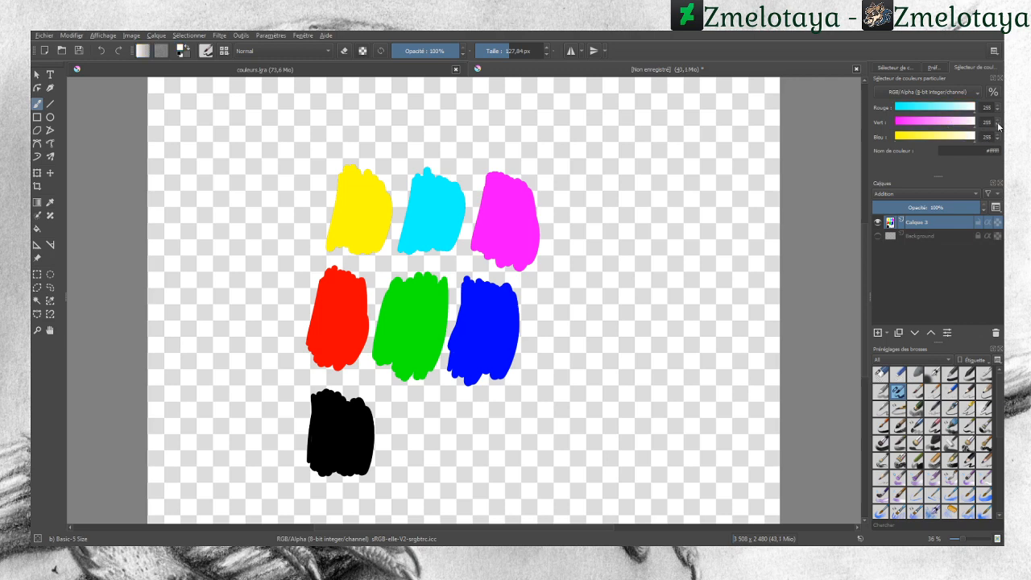
mouse_move(458, 414)
mouse_down()
mouse_move(459, 476)
mouse_move(492, 459)
mouse_move(506, 471)
mouse_move(520, 435)
mouse_move(506, 412)
mouse_up()
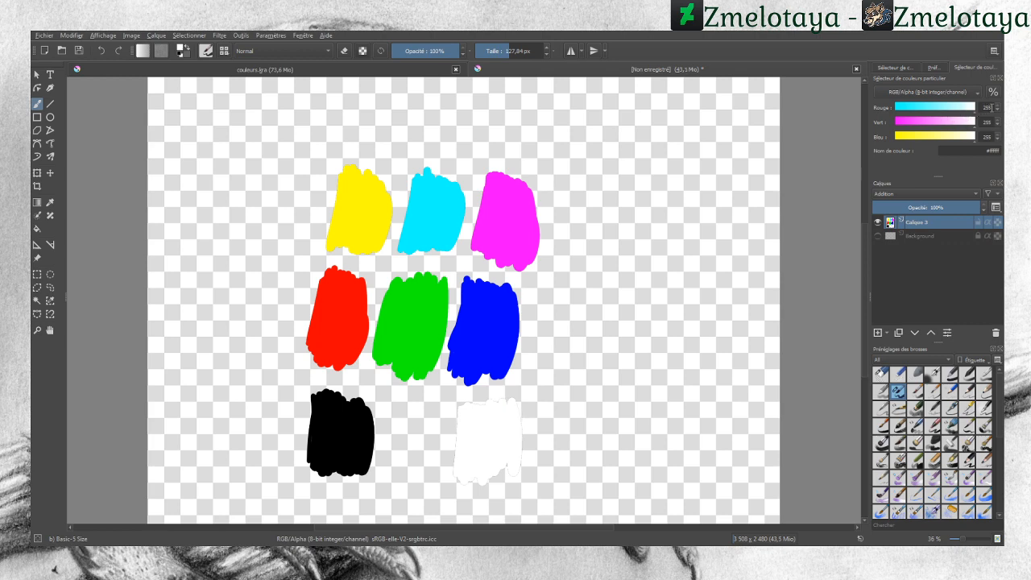
Step: Set the color to mid gray 127, 127, 127 and paint a gray swatch between the black and white ones
key(BackSpace)
text(1)
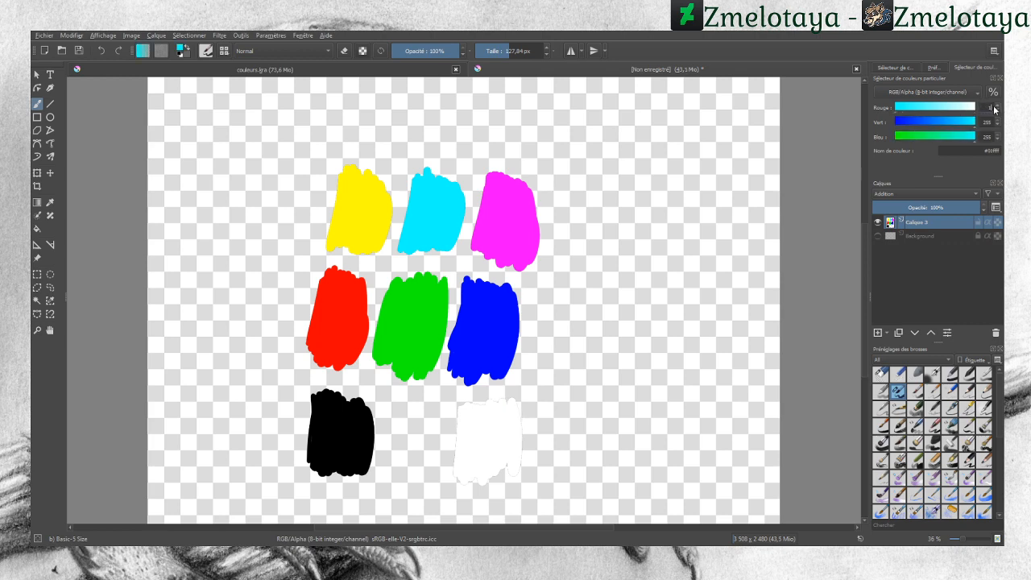
text(27)
click(991, 122)
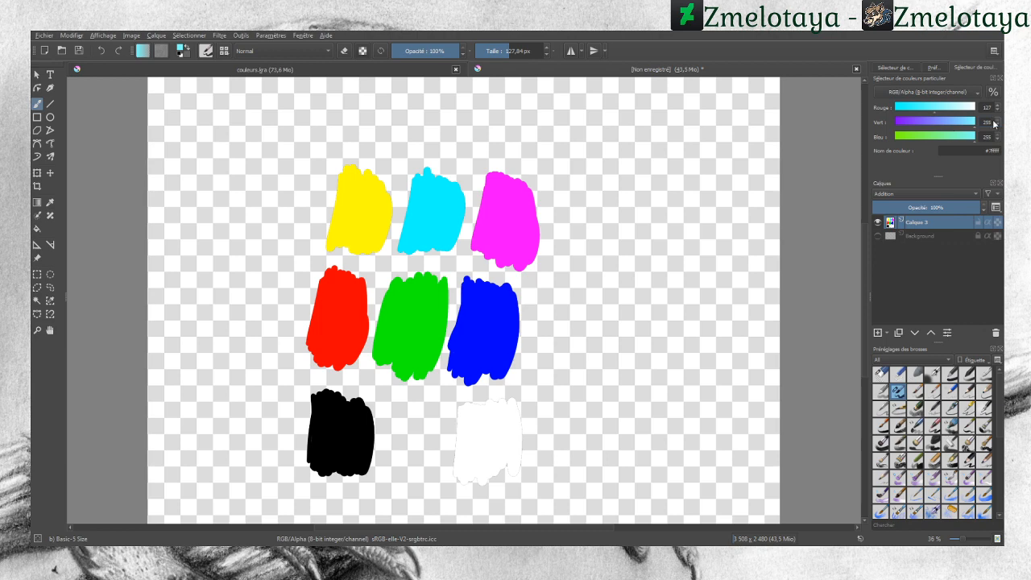
key(BackSpace)
key(BackSpace)
text(7)
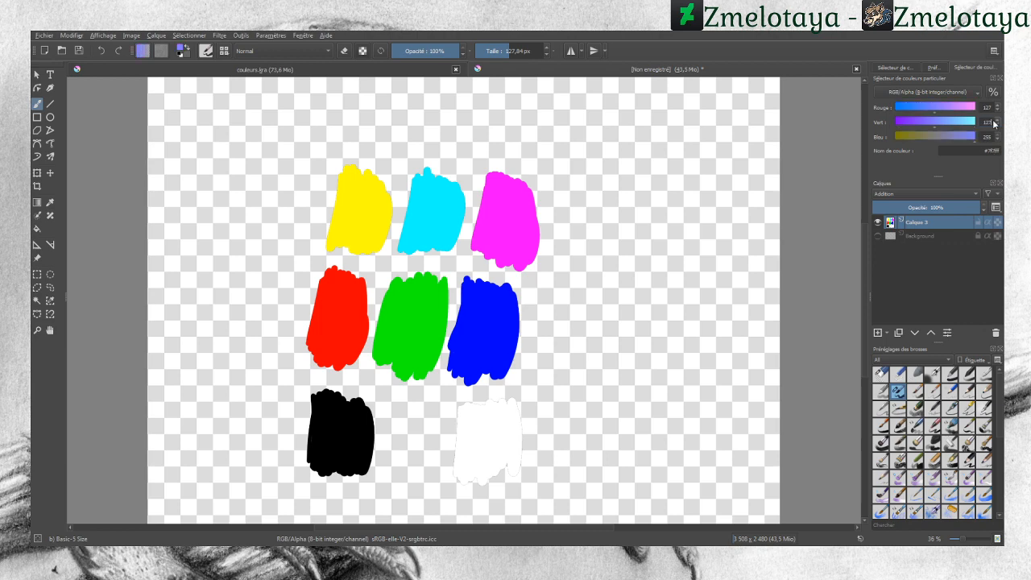
key(BackSpace)
key(BackSpace)
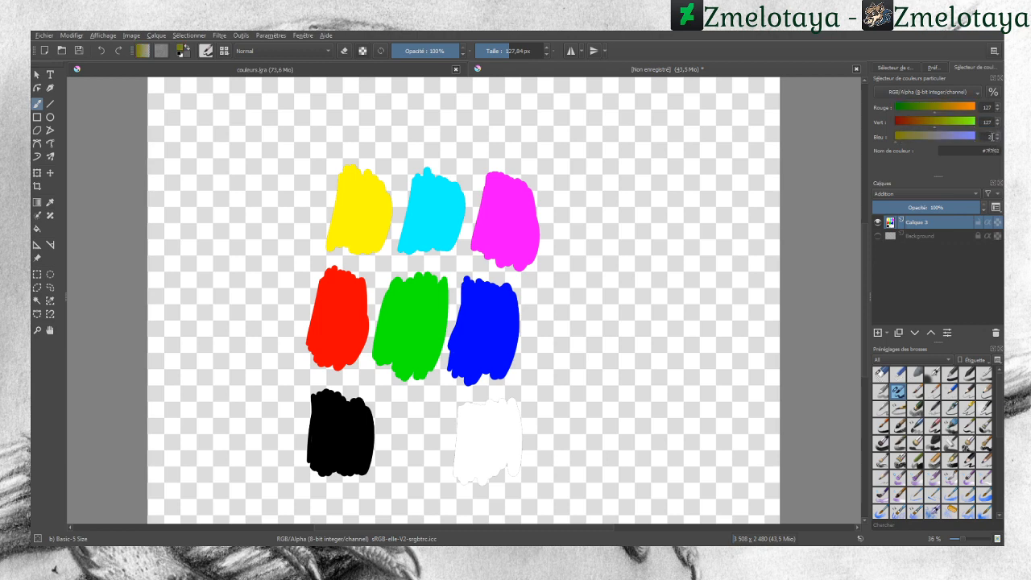
text(7)
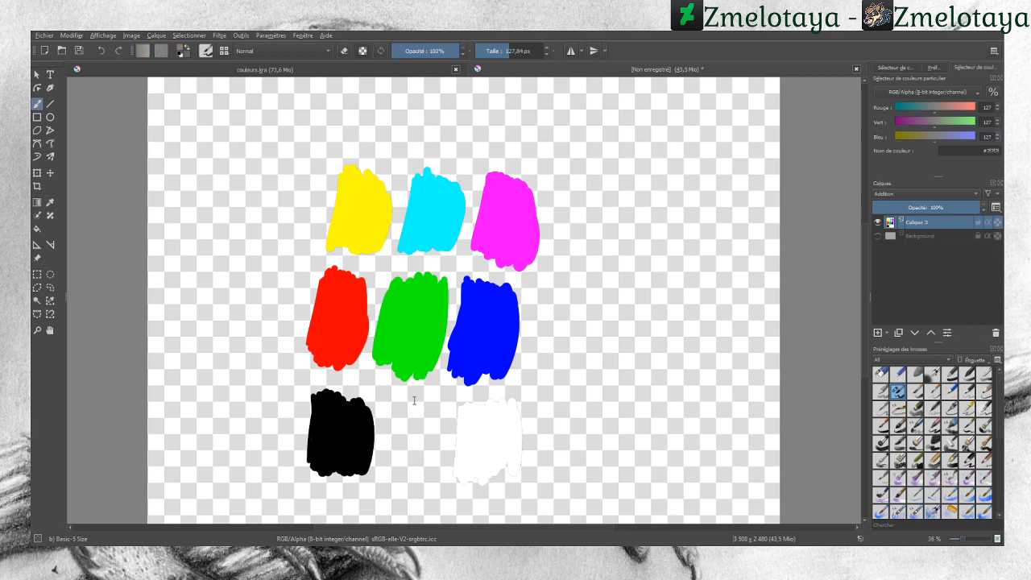
mouse_move(388, 411)
mouse_down()
mouse_move(392, 467)
mouse_move(405, 411)
mouse_move(411, 475)
mouse_move(415, 419)
mouse_move(422, 475)
mouse_move(430, 411)
mouse_move(438, 472)
mouse_move(441, 414)
mouse_move(386, 471)
mouse_up()
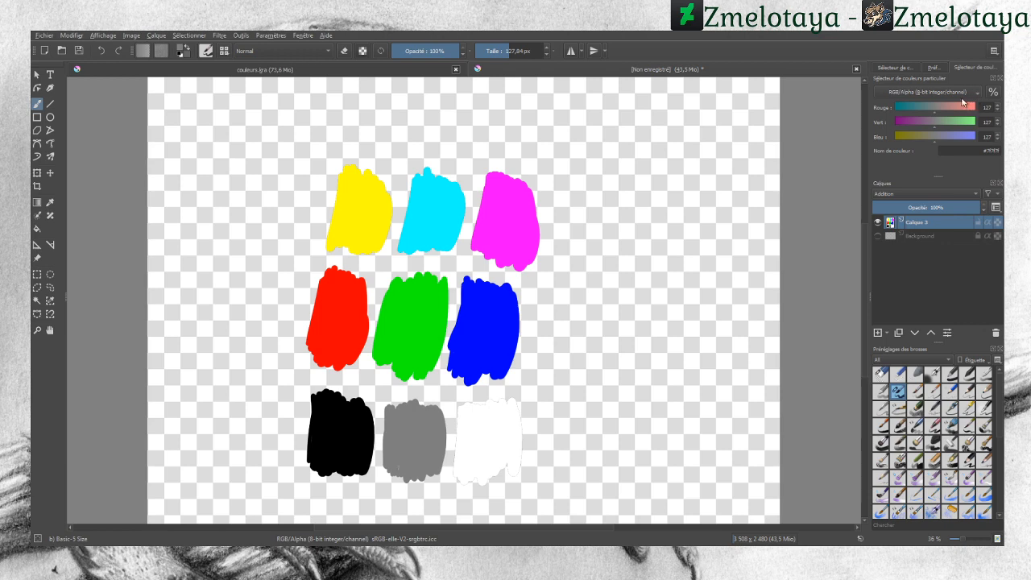
Step: Switch to black and handwrite "(r,v,b)" above "(1,0,0)" to the right of the swatches
click(955, 106)
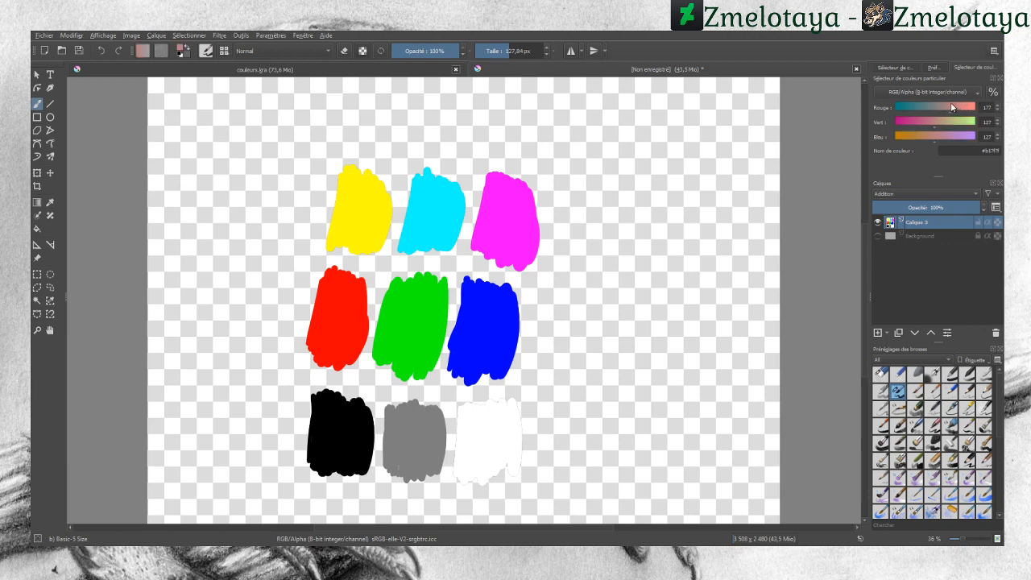
drag(959, 107, 892, 122)
click(891, 121)
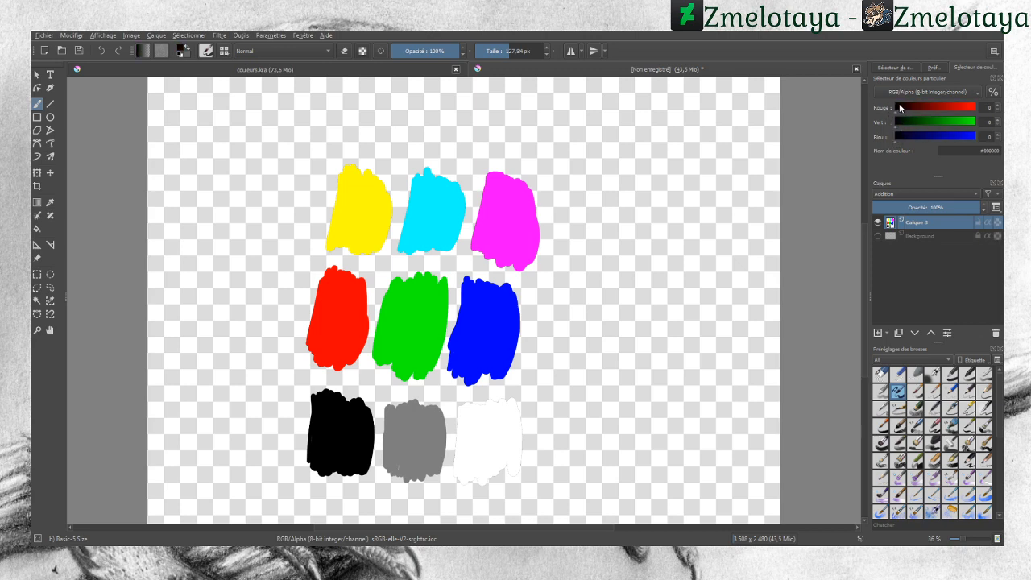
mouse_move(896, 107)
mouse_down()
mouse_move(982, 112)
mouse_move(889, 103)
mouse_up()
mouse_move(614, 163)
mouse_down()
mouse_move(636, 147)
mouse_move(639, 164)
mouse_move(662, 146)
mouse_move(665, 167)
mouse_move(694, 167)
mouse_up()
mouse_move(612, 186)
mouse_down()
mouse_move(607, 215)
mouse_move(626, 212)
mouse_up()
mouse_move(636, 203)
mouse_down()
mouse_move(633, 214)
mouse_move(654, 194)
mouse_move(665, 213)
mouse_move(684, 195)
mouse_move(697, 213)
mouse_up()
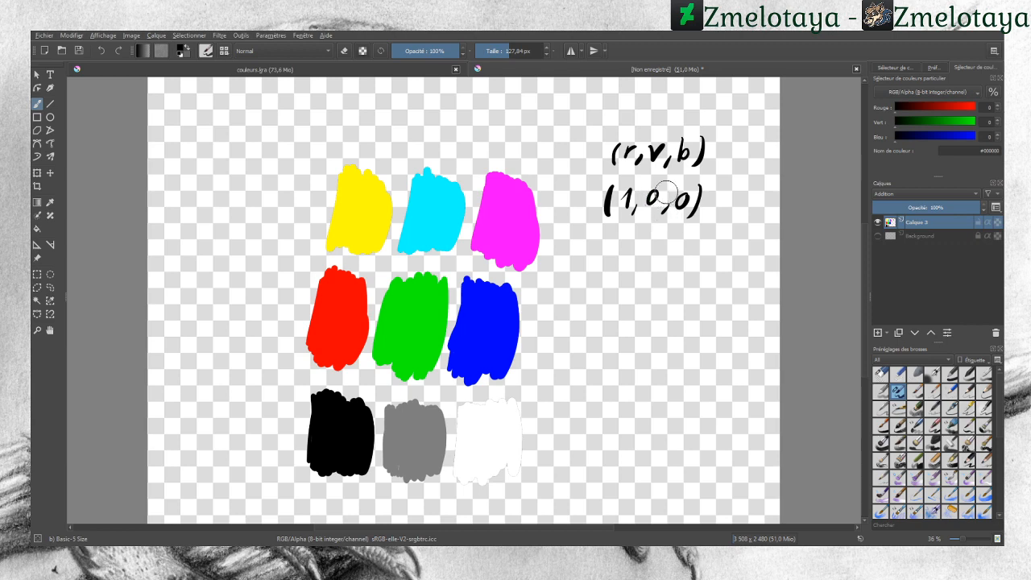
Step: Handwrite an addition of three rows of 1 0 0 below the notation
mouse_move(614, 258)
mouse_down()
mouse_move(619, 271)
mouse_move(654, 256)
mouse_move(704, 258)
mouse_up()
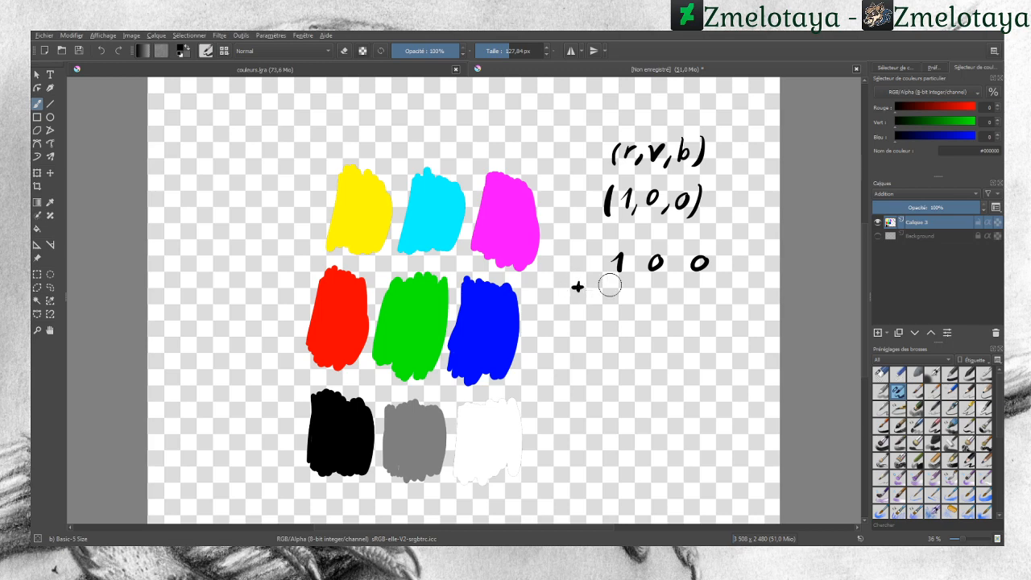
mouse_move(617, 279)
mouse_down()
mouse_move(614, 297)
mouse_move(708, 281)
mouse_up()
mouse_move(608, 315)
mouse_down()
mouse_move(615, 308)
mouse_move(613, 319)
mouse_up()
drag(664, 308, 702, 307)
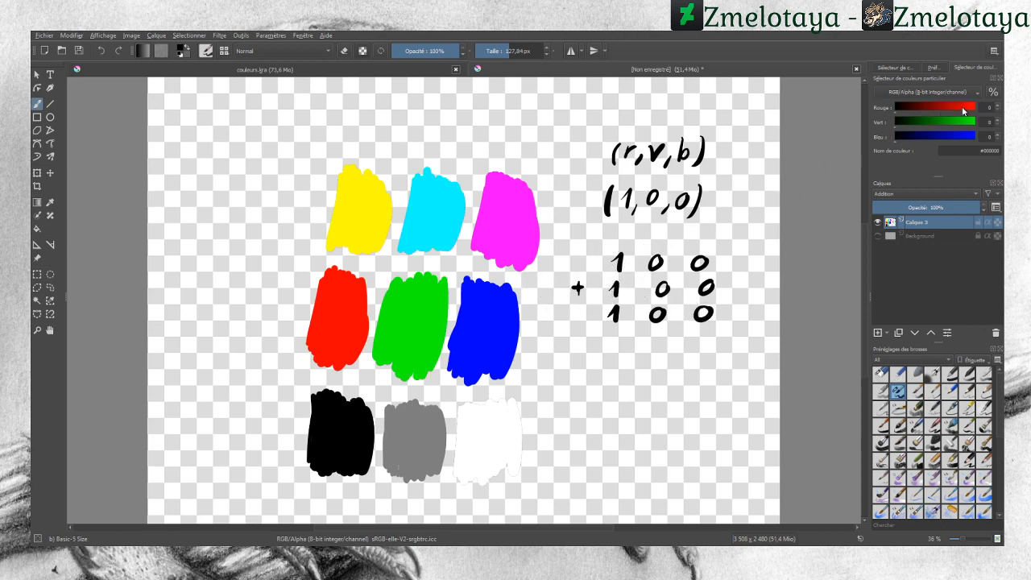
Step: Choose pure red as the paint color and add a new layer
drag(964, 112, 988, 111)
click(878, 333)
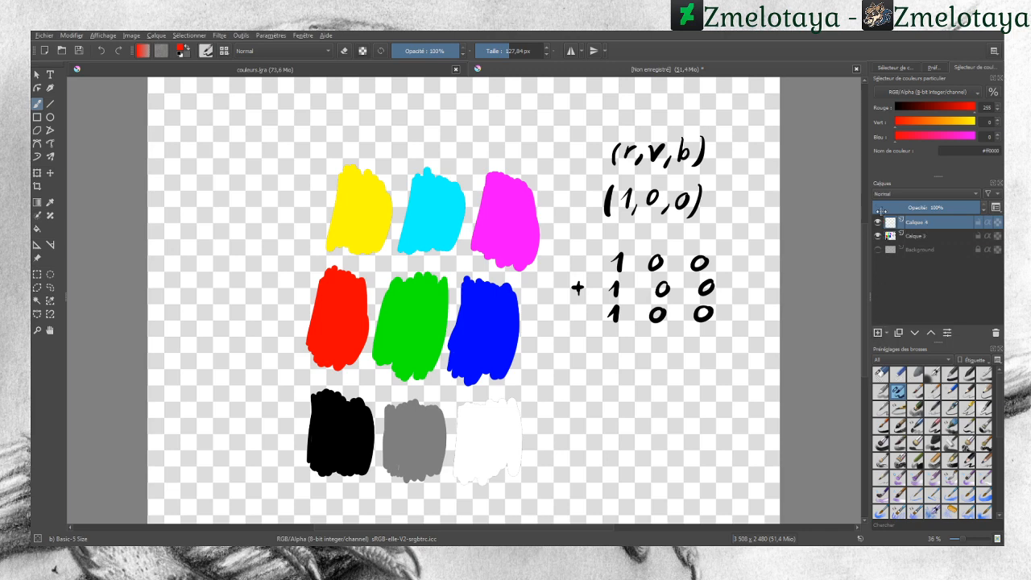
Step: Set the new layer's blending mode to Addition
click(909, 236)
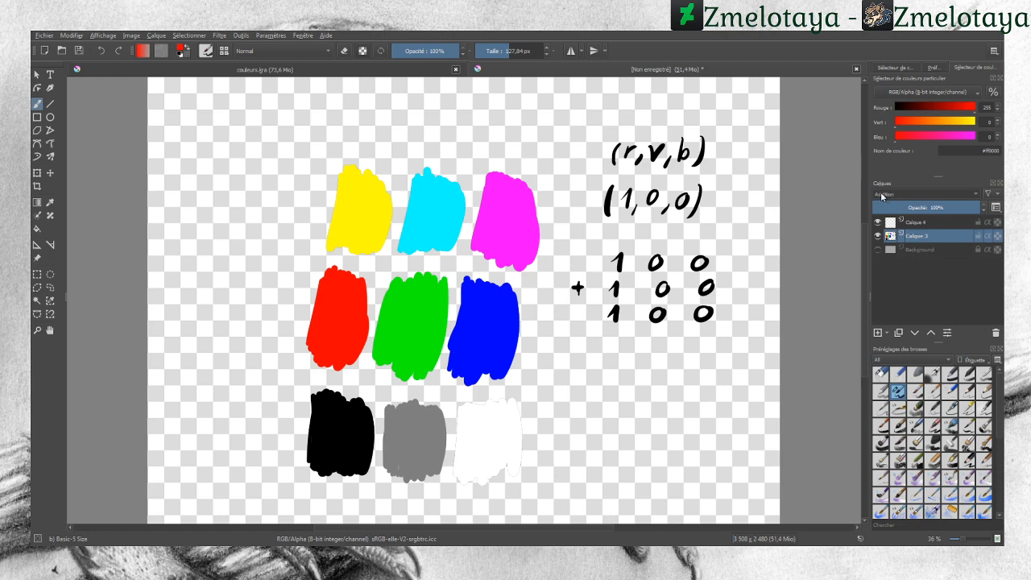
click(879, 289)
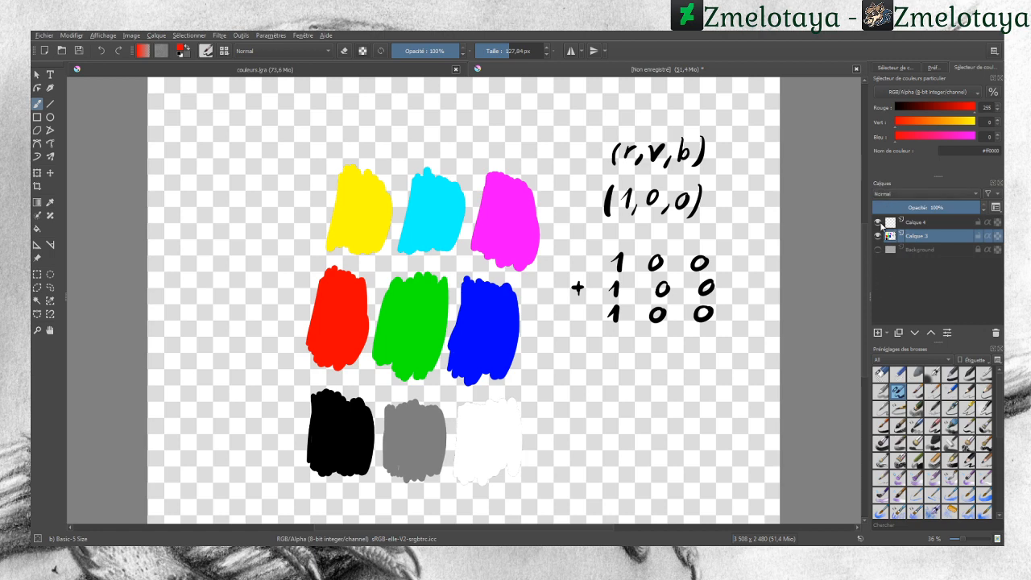
click(908, 224)
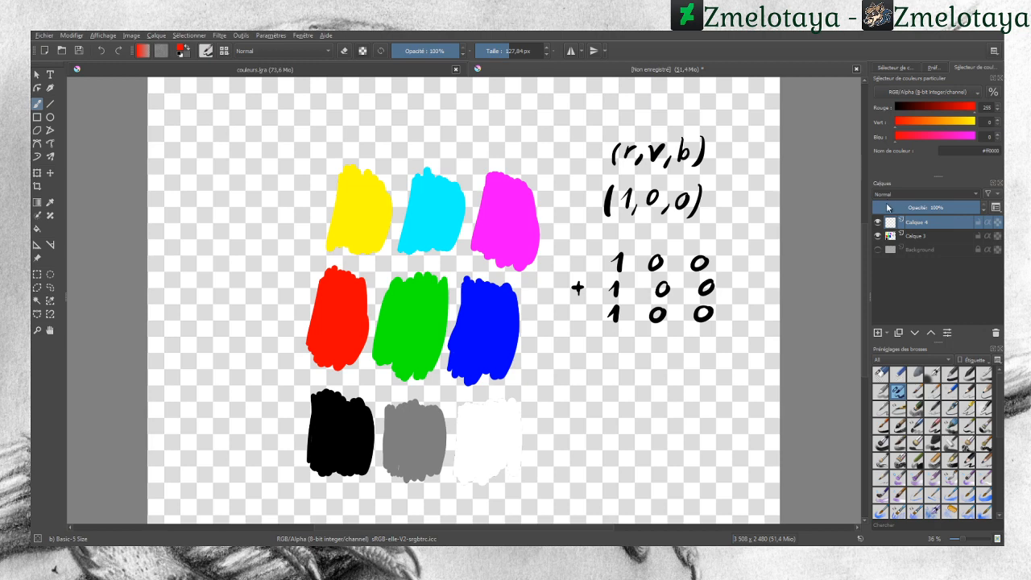
click(884, 206)
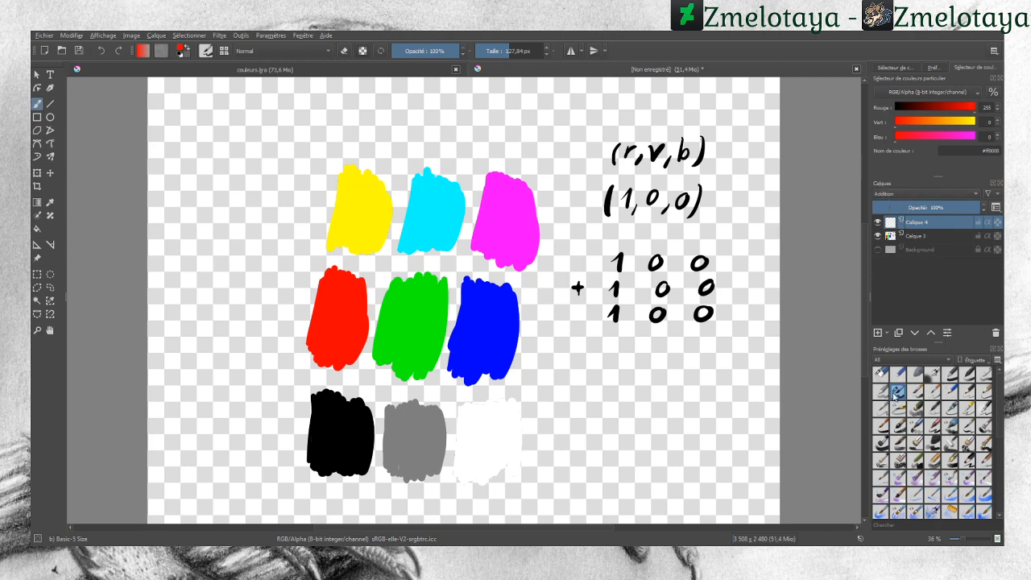
Step: On the new layer, handwrite in red 1 0 0 plus 0 1 0 with a sum line beneath
mouse_move(329, 331)
mouse_down()
mouse_move(340, 305)
mouse_move(336, 334)
mouse_up()
mouse_move(608, 362)
mouse_down()
mouse_move(619, 360)
mouse_move(616, 370)
mouse_move(708, 355)
mouse_up()
mouse_move(618, 381)
mouse_down()
mouse_move(659, 393)
mouse_move(708, 382)
mouse_up()
drag(579, 408, 579, 419)
drag(573, 414, 730, 399)
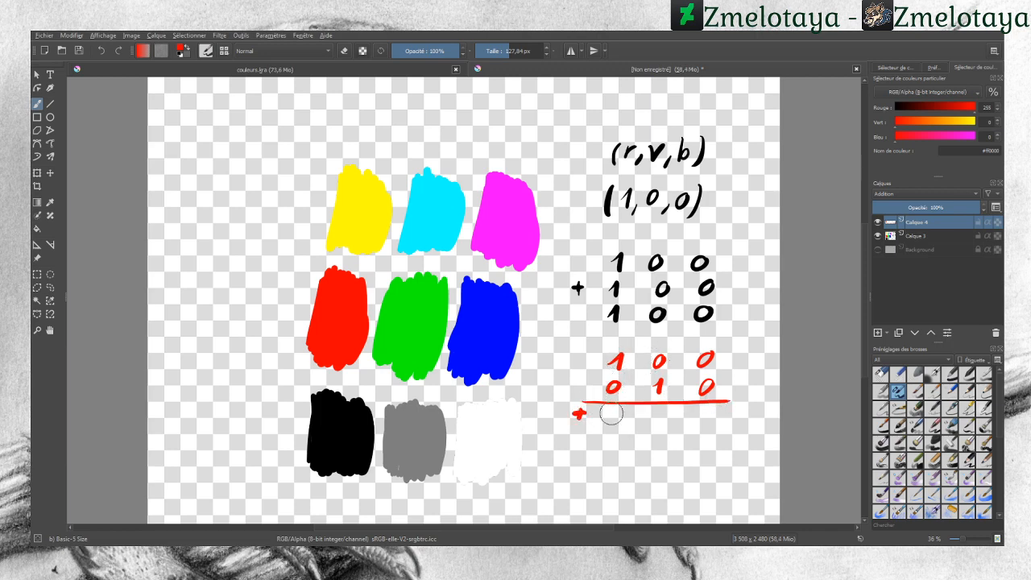
Step: Write the red result 1 1 0 below the sum line
drag(608, 413, 612, 427)
drag(655, 411, 661, 427)
mouse_move(714, 408)
mouse_down()
mouse_move(701, 424)
mouse_move(714, 408)
mouse_up()
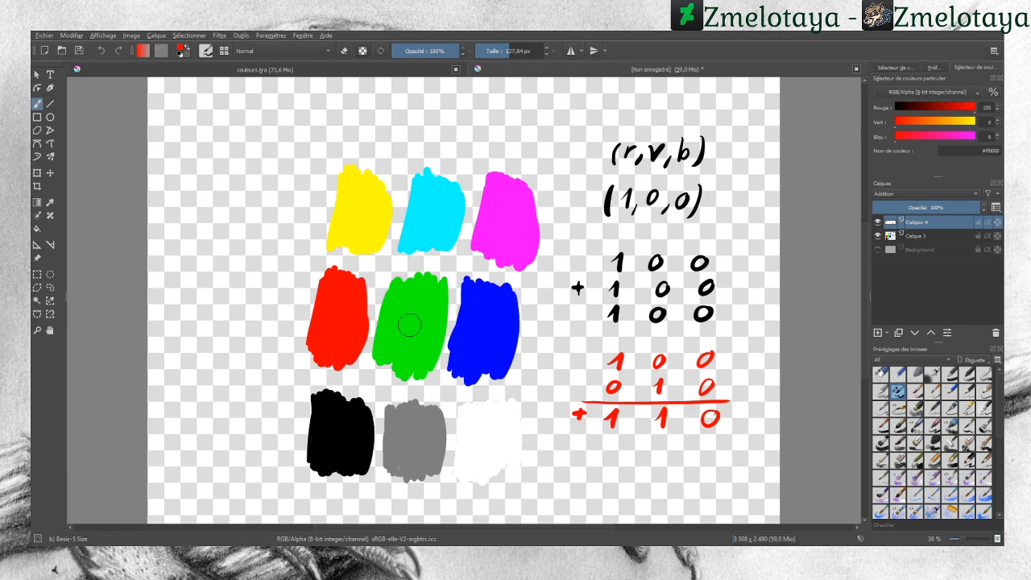
Step: Paint a red stroke over the green swatch on the Addition layer
drag(394, 344, 418, 295)
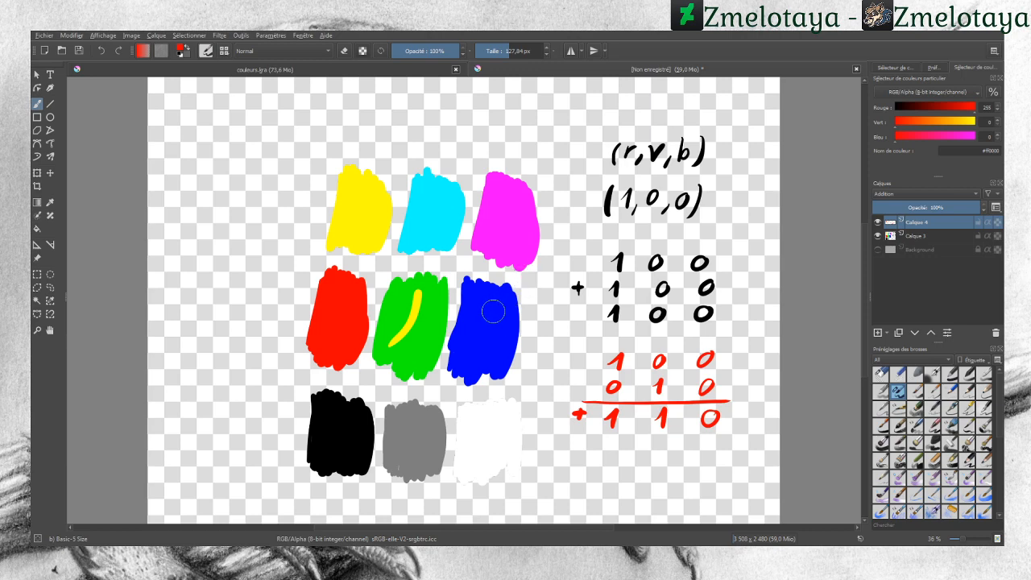
Step: Paint a red stroke over the blue swatch and handwrite 0 1 1 plus 1 0 0 below the previous sum
drag(492, 308, 467, 345)
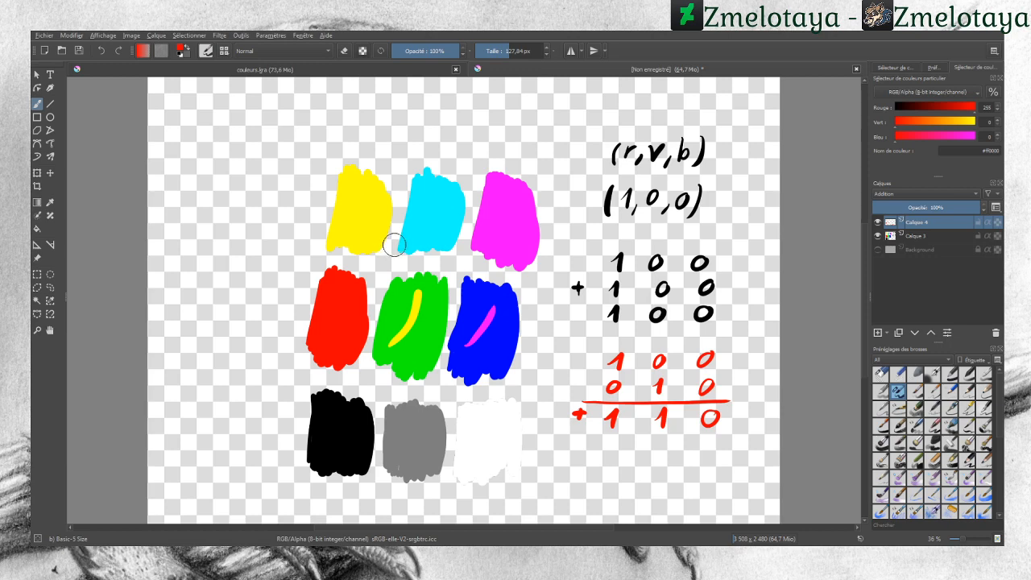
mouse_move(610, 448)
mouse_down()
mouse_move(663, 462)
mouse_move(713, 446)
mouse_move(709, 460)
mouse_up()
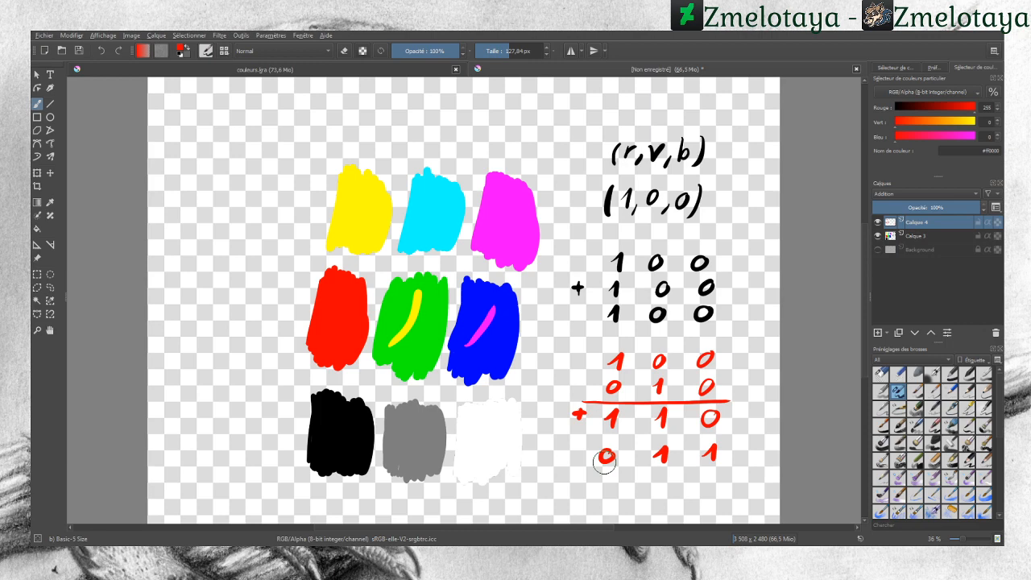
drag(571, 476, 582, 476)
mouse_move(577, 470)
mouse_down()
mouse_move(576, 483)
mouse_move(609, 485)
mouse_move(712, 471)
mouse_up()
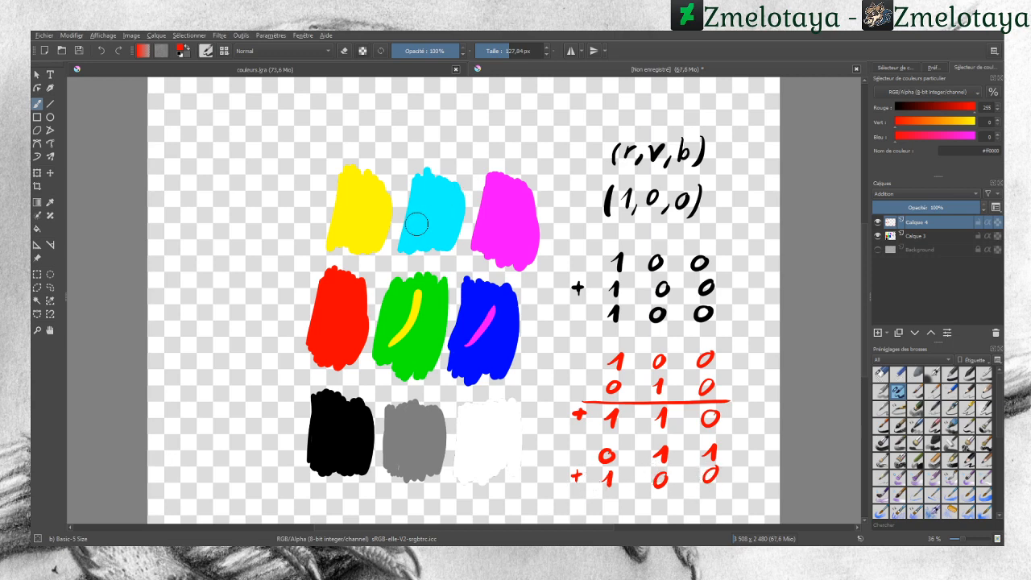
Step: Paint a red stroke over the cyan swatch on the Addition layer
drag(415, 227, 442, 194)
click(881, 374)
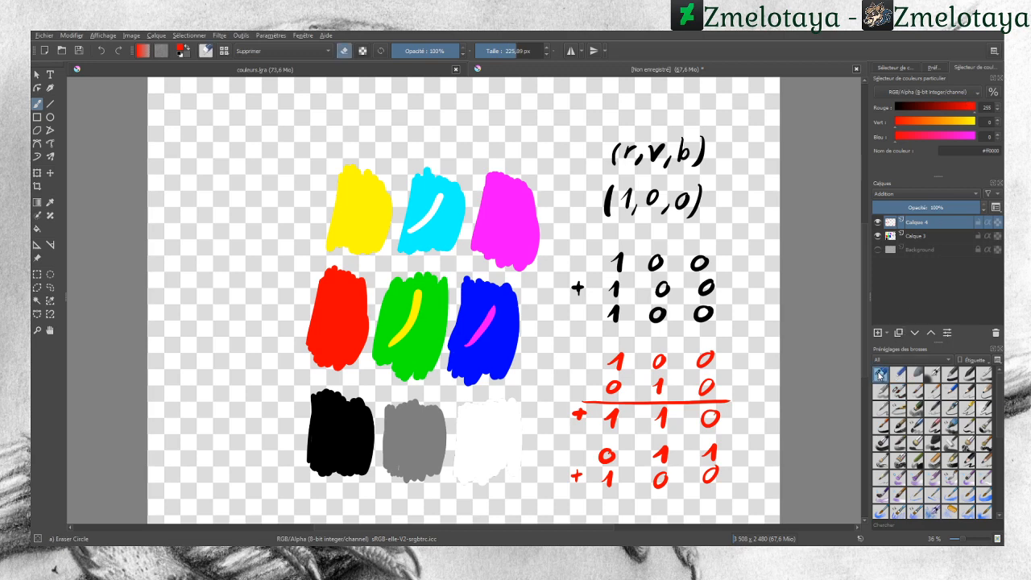
Step: Draw black horizontal lines across all three swatch rows and write 0 0 0 above the swatches
drag(916, 114, 884, 111)
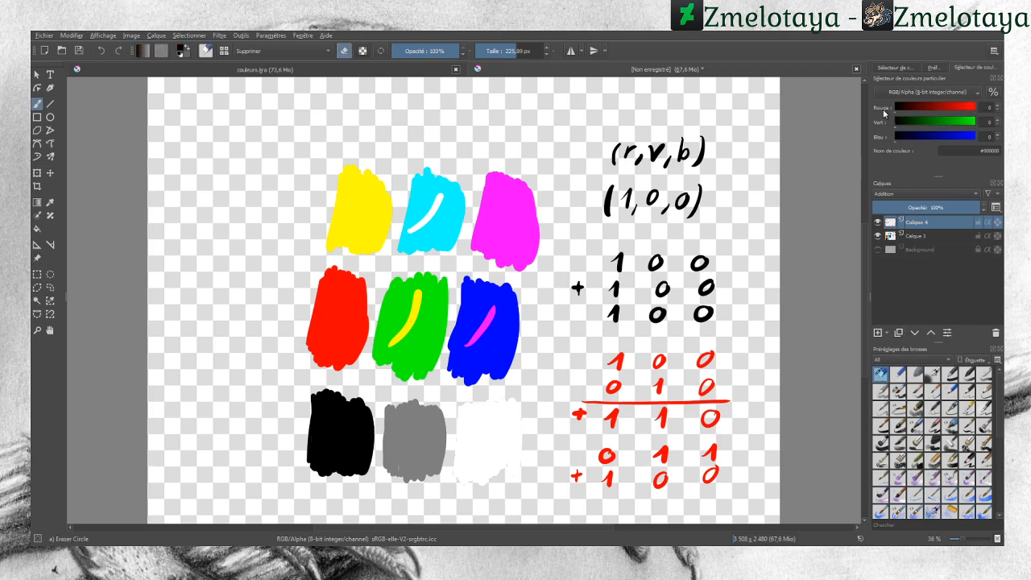
click(897, 391)
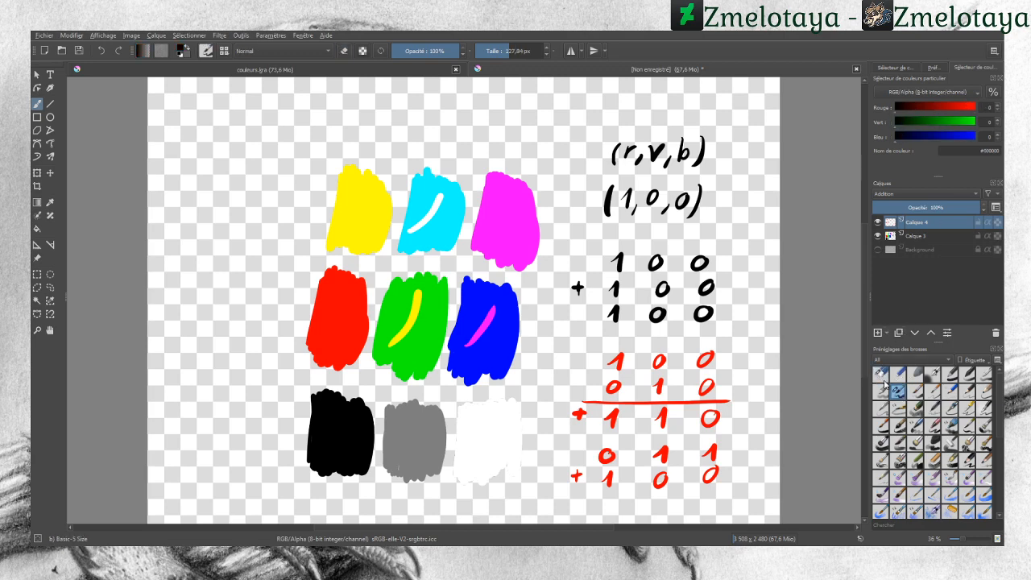
drag(316, 201, 563, 219)
drag(545, 332, 271, 307)
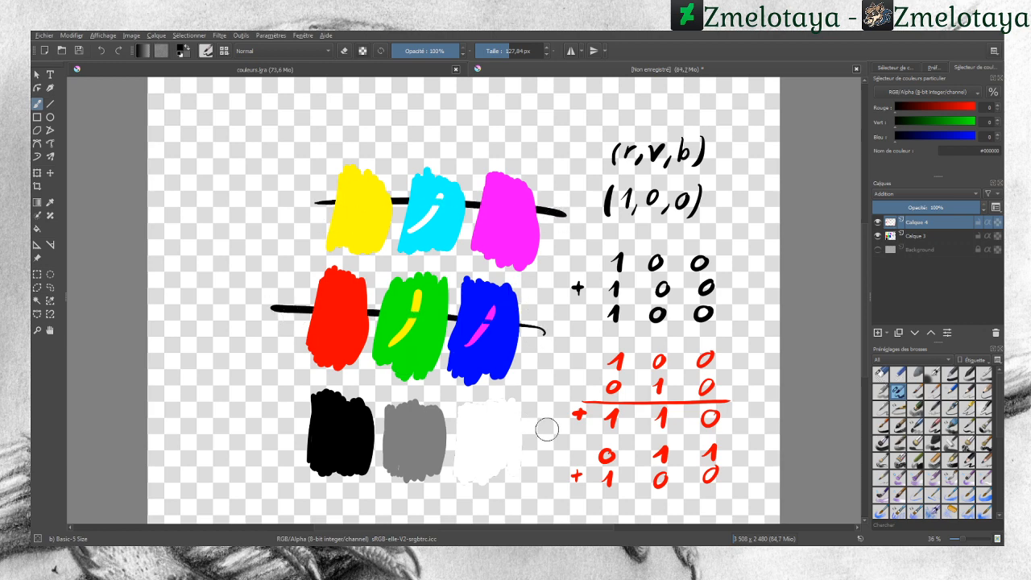
drag(562, 438, 289, 429)
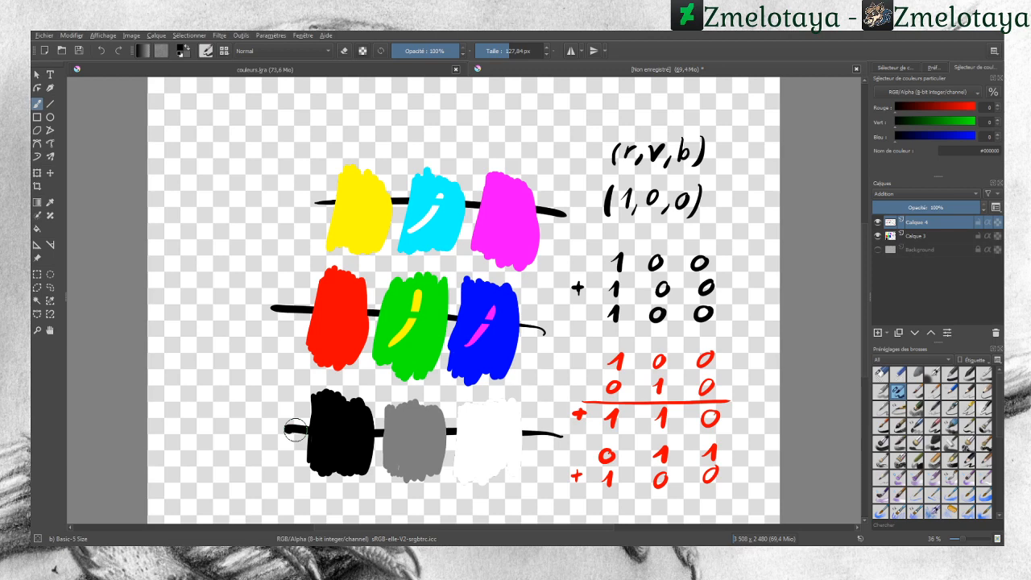
mouse_move(465, 113)
mouse_down()
mouse_move(530, 127)
mouse_move(538, 119)
mouse_up()
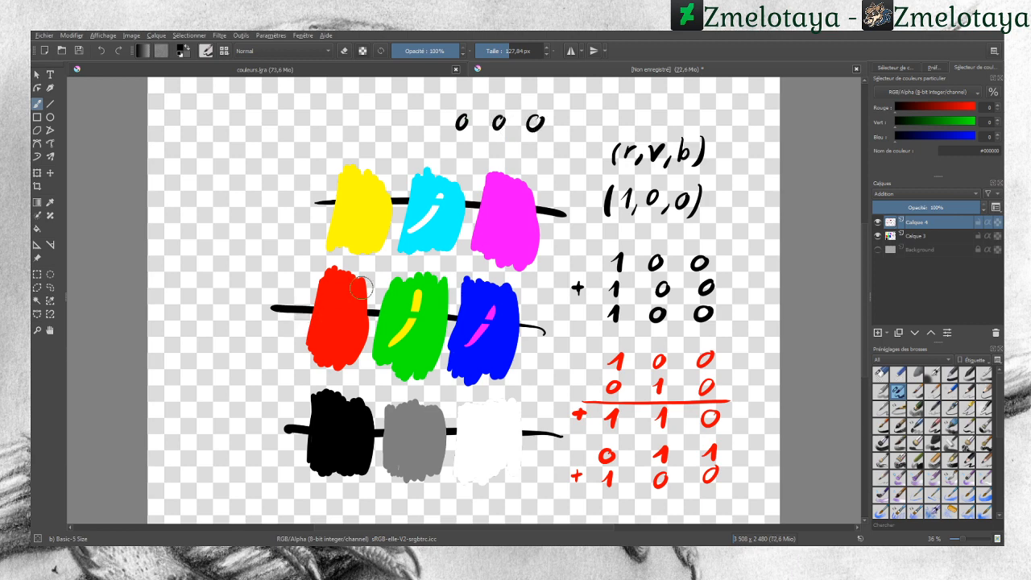
Step: Switch to white and draw white horizontal lines across all three swatch rows
drag(948, 110, 995, 135)
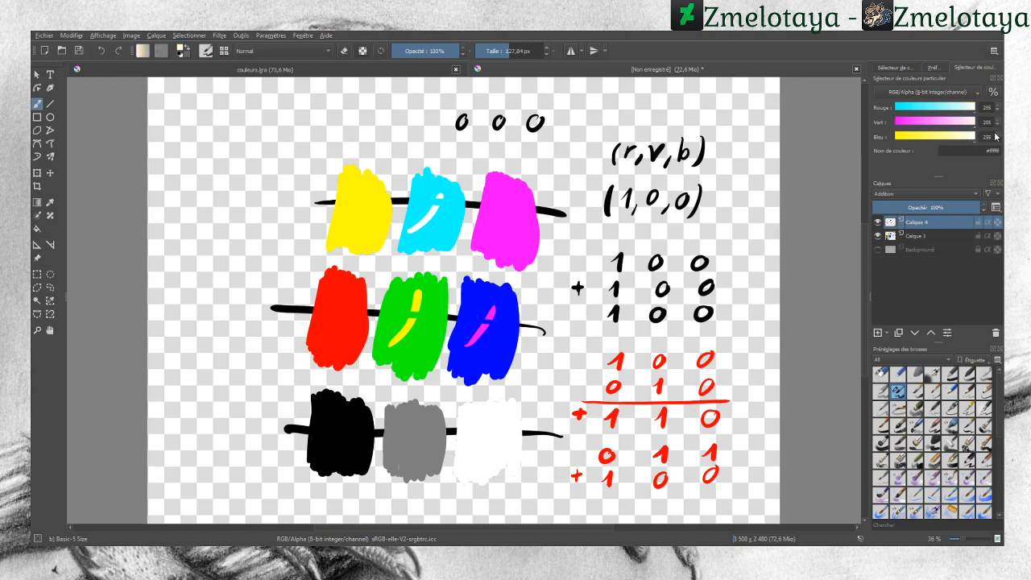
drag(572, 230, 300, 225)
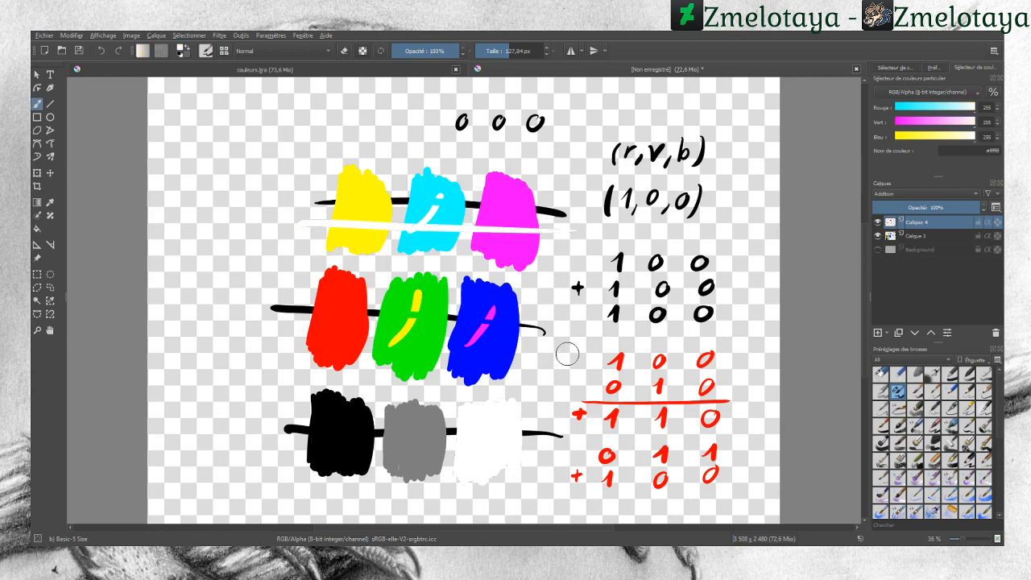
drag(566, 352, 266, 335)
mouse_move(568, 453)
mouse_down()
mouse_move(403, 451)
mouse_move(283, 449)
mouse_up()
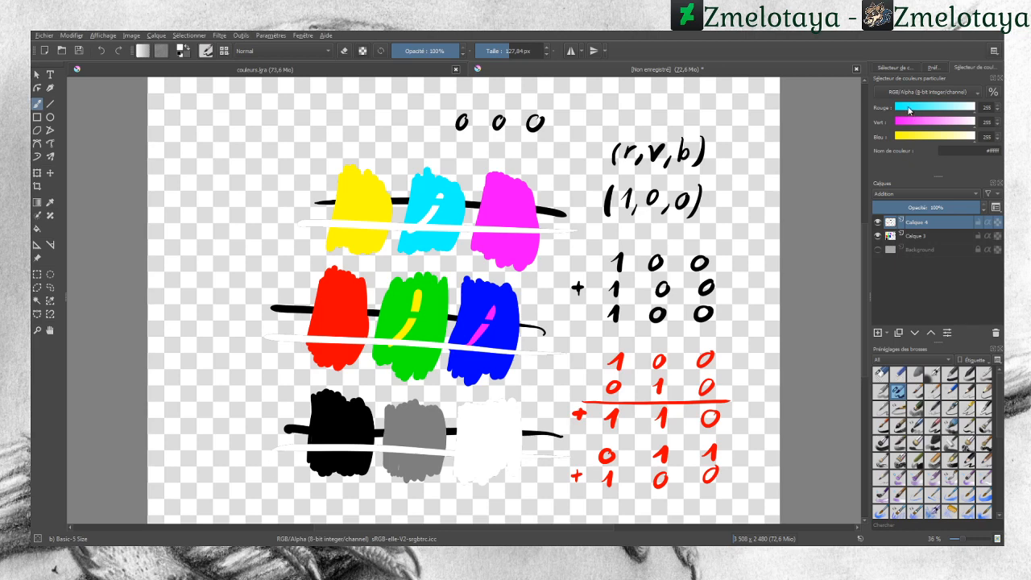
Step: Set the colour to 127, 127, 127 and draw grey lines across all three swatch rows
click(909, 108)
click(903, 122)
click(902, 136)
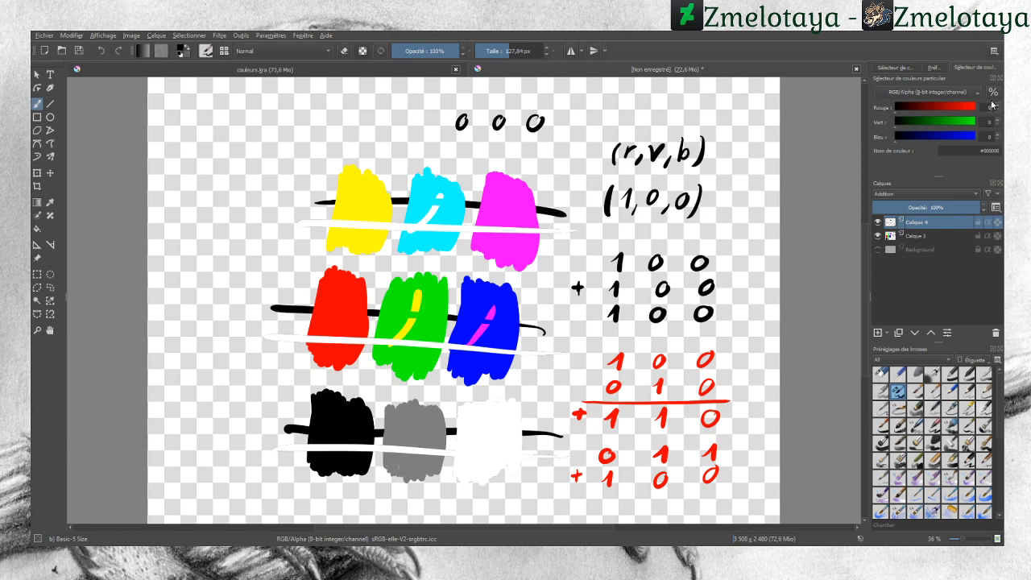
text(7)
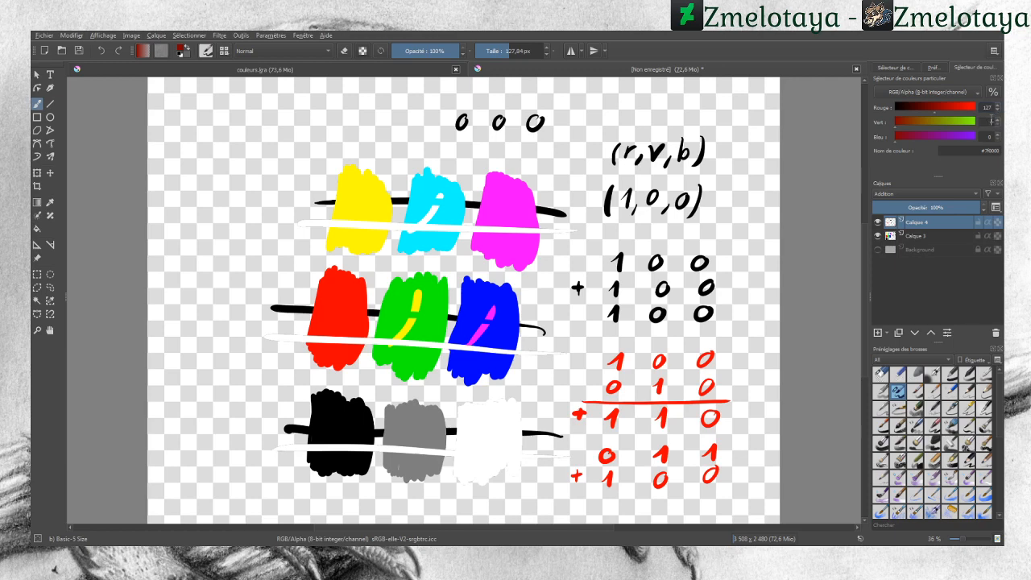
text(127)
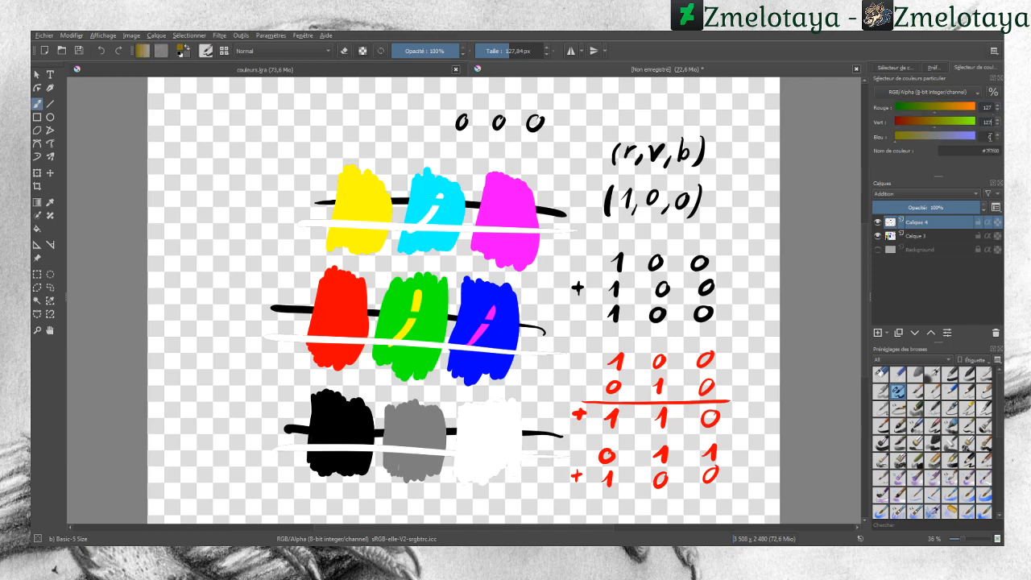
click(994, 136)
text(127)
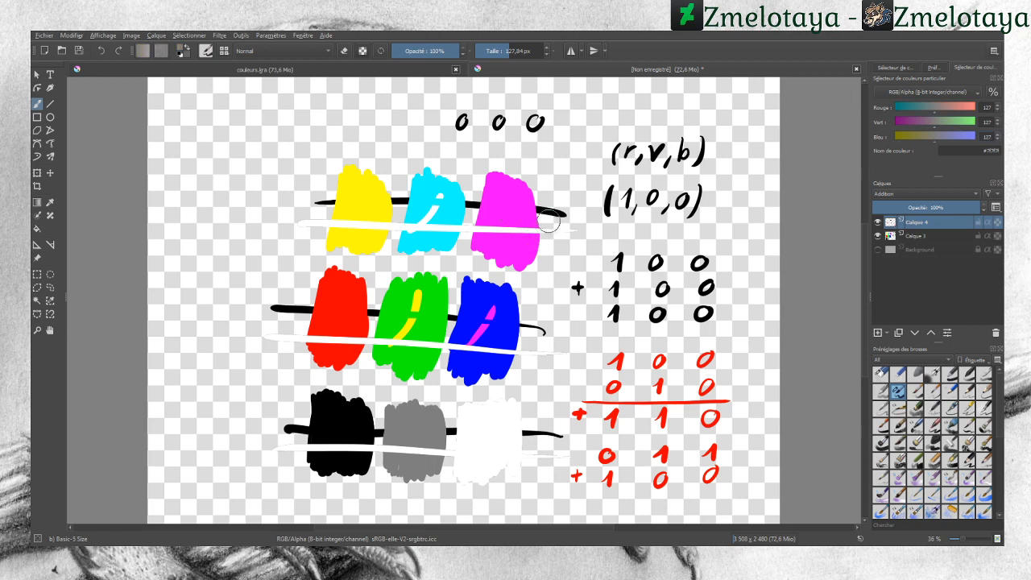
drag(556, 215, 288, 215)
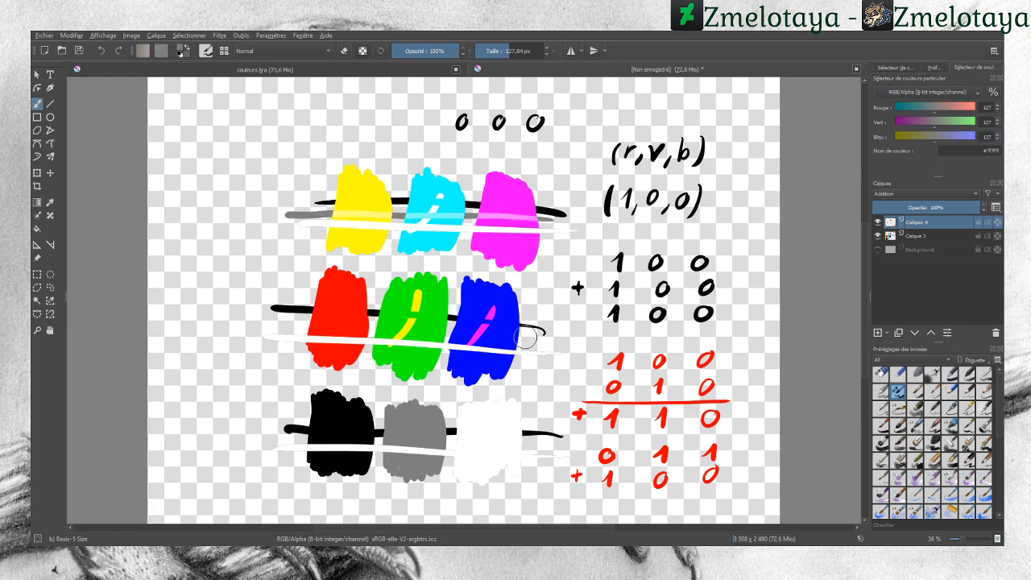
drag(539, 335, 291, 332)
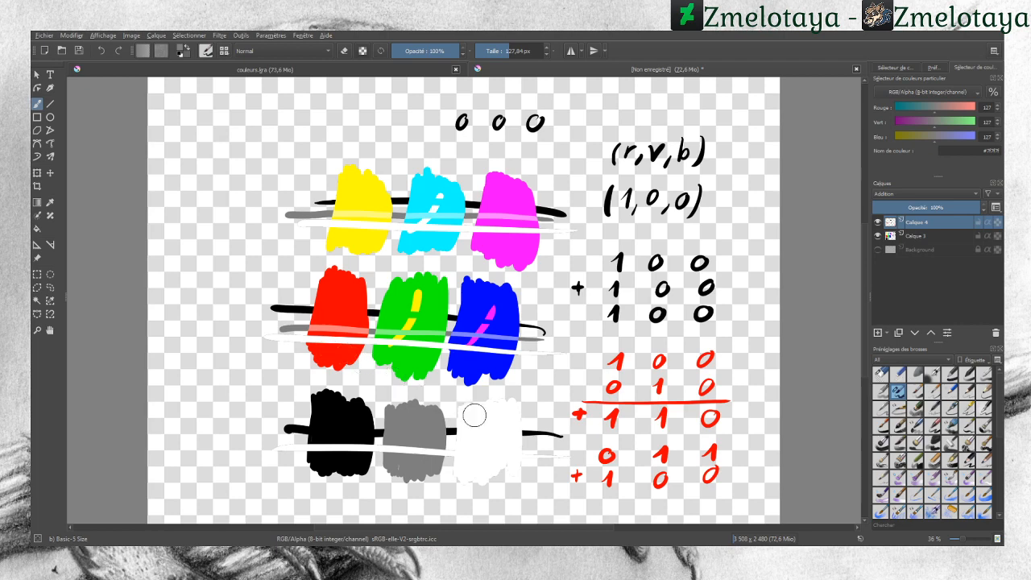
drag(551, 420, 274, 420)
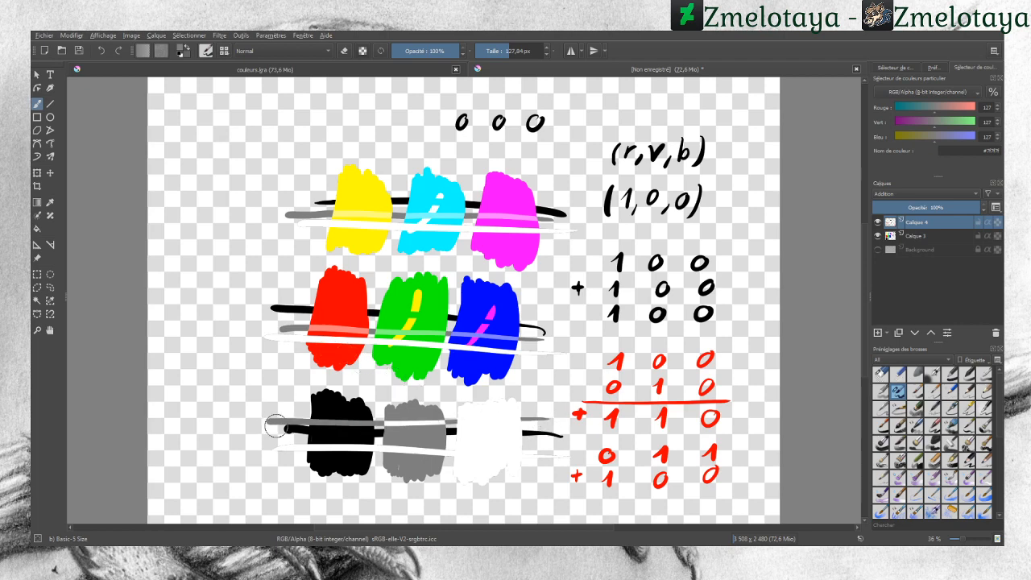
Step: Erase all strokes from the Addition layer with the eraser brush
click(886, 375)
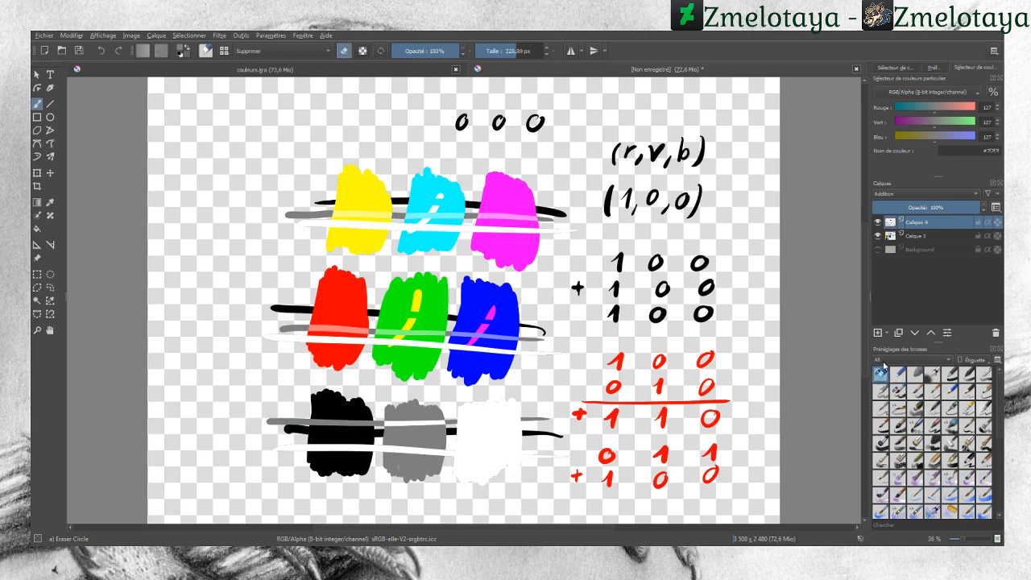
mouse_move(280, 453)
mouse_down()
mouse_move(266, 300)
mouse_move(279, 482)
mouse_move(266, 249)
mouse_move(332, 442)
mouse_move(346, 388)
mouse_move(307, 175)
mouse_move(388, 338)
mouse_move(418, 344)
mouse_move(397, 216)
mouse_move(418, 234)
mouse_move(476, 338)
mouse_move(537, 500)
mouse_move(523, 336)
mouse_move(540, 171)
mouse_move(475, 113)
mouse_move(502, 104)
mouse_up()
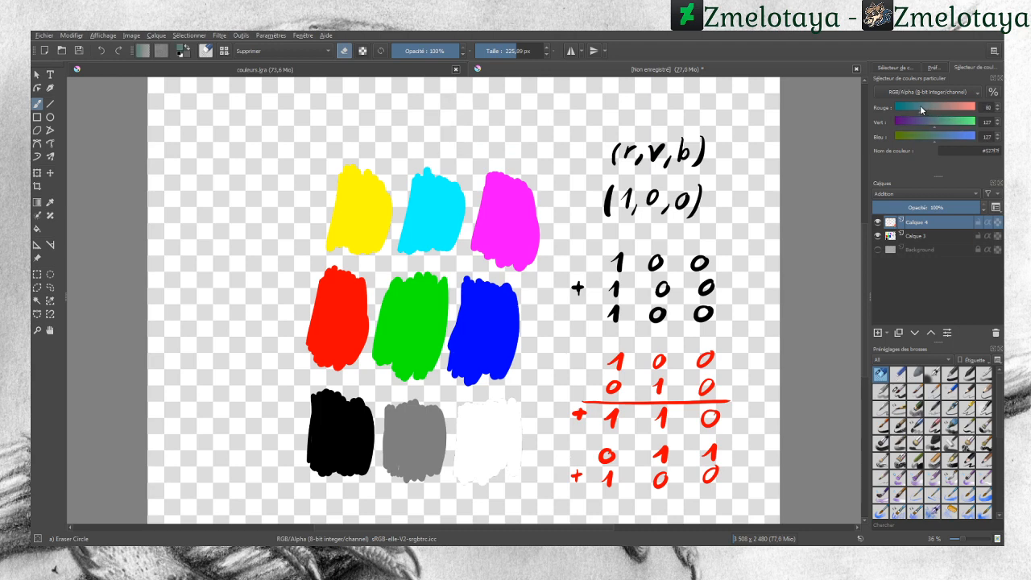
Step: On the swatch layer, paint a 75, 30, 109 purple swatch left of the red one and write 75 30 109 above
drag(921, 106, 905, 122)
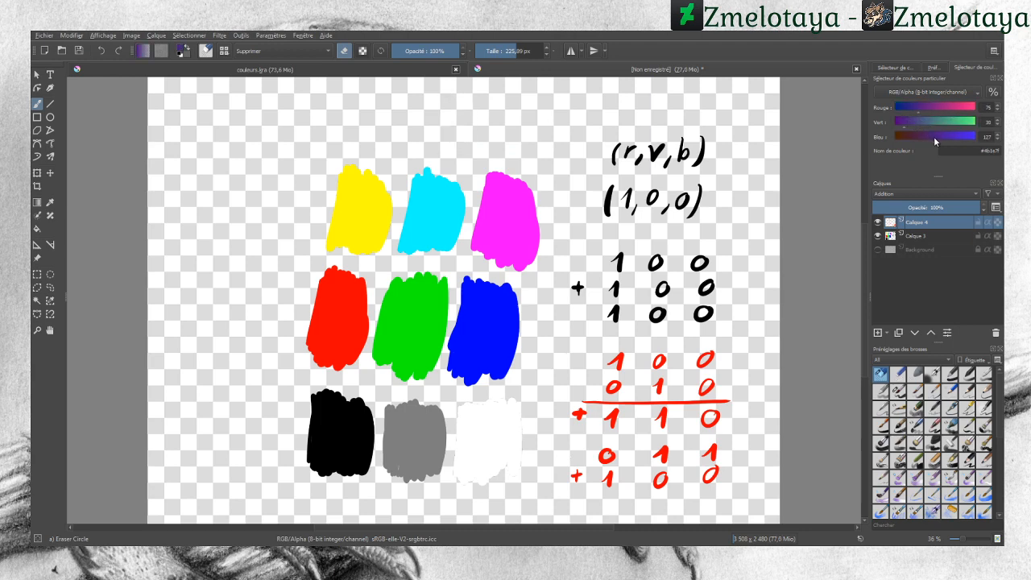
click(899, 391)
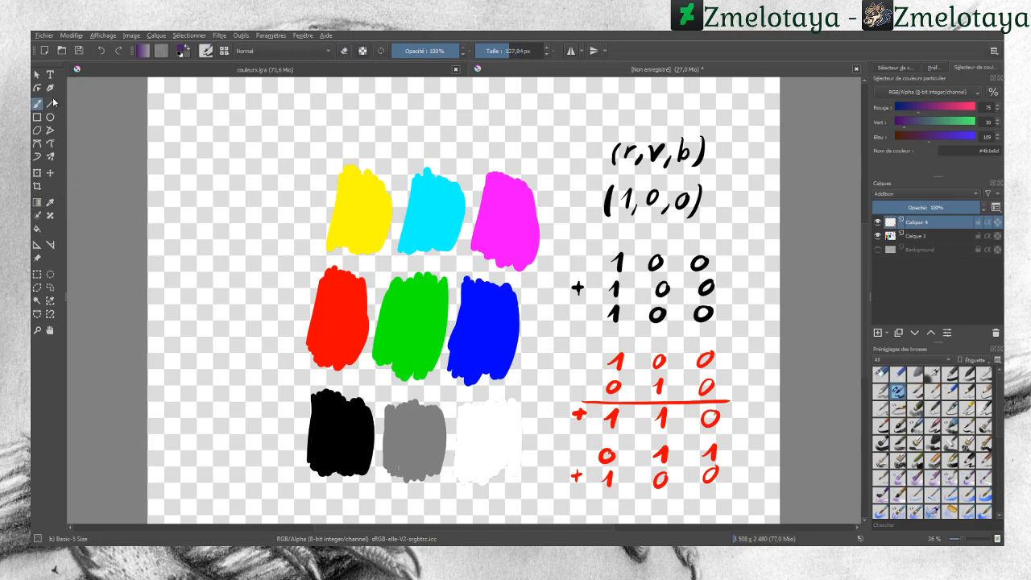
click(916, 237)
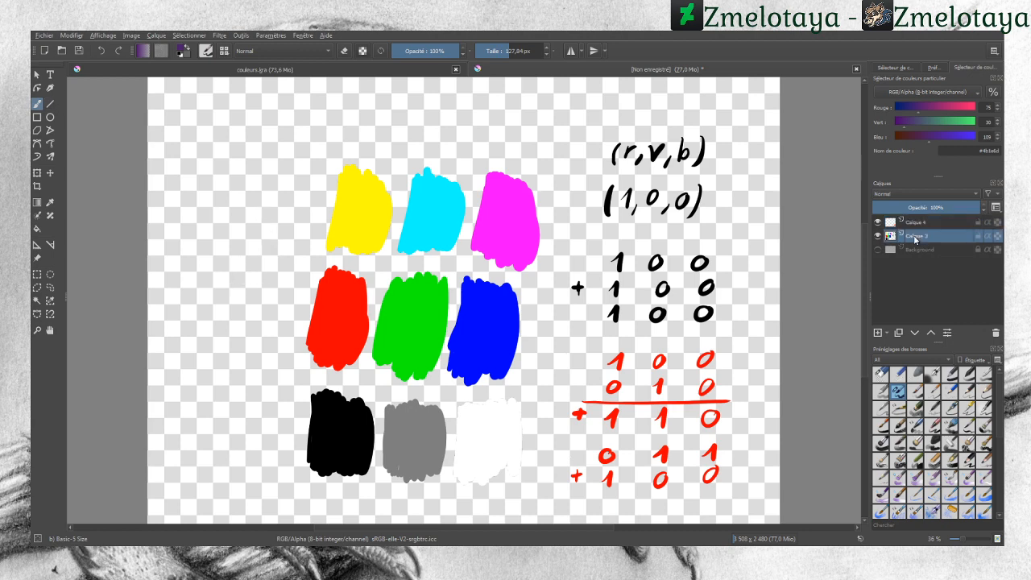
mouse_move(198, 277)
mouse_down()
mouse_move(201, 315)
mouse_move(211, 256)
mouse_move(220, 292)
mouse_move(223, 266)
mouse_move(232, 286)
mouse_move(235, 265)
mouse_move(242, 316)
mouse_move(228, 299)
mouse_move(220, 309)
mouse_move(246, 300)
mouse_move(247, 317)
mouse_move(268, 272)
mouse_up()
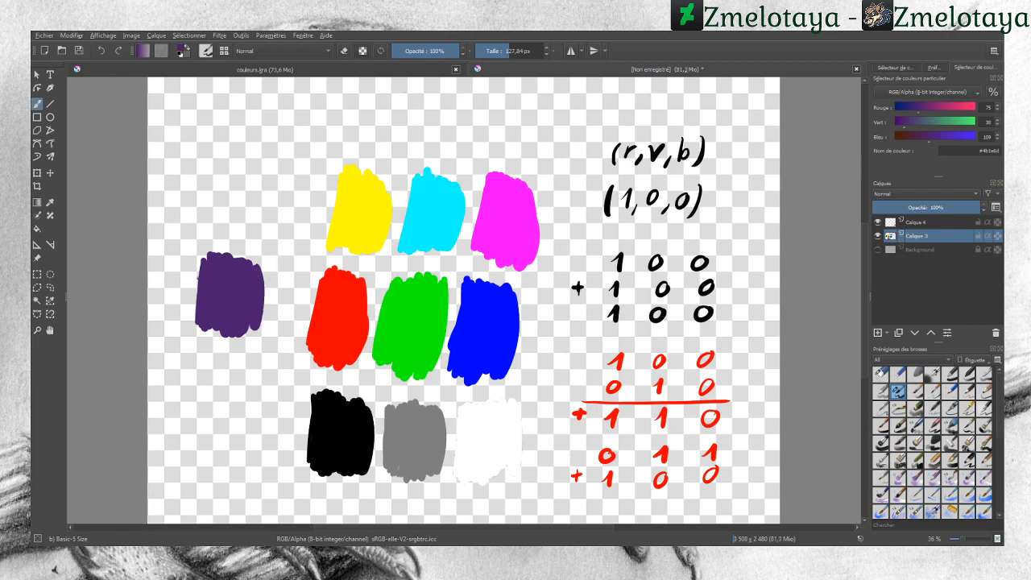
drag(408, 89, 410, 104)
mouse_move(401, 97)
mouse_down()
mouse_move(431, 98)
mouse_move(422, 103)
mouse_move(476, 89)
mouse_move(465, 102)
mouse_move(485, 90)
mouse_move(532, 105)
mouse_move(551, 90)
mouse_move(567, 97)
mouse_move(565, 108)
mouse_up()
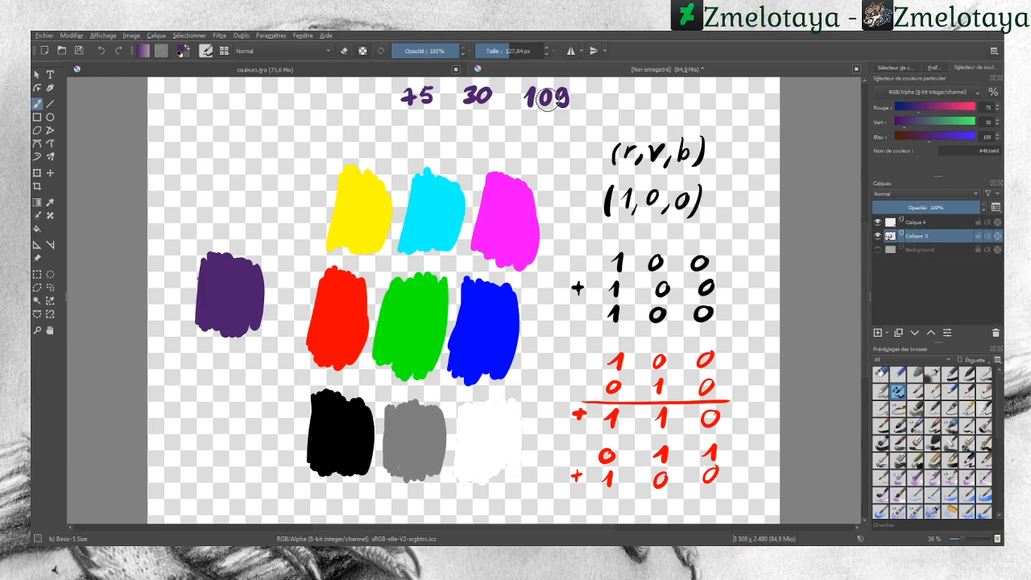
Step: Set the colour to 48, 143, 90 and paint a green swatch above the purple one
click(916, 107)
click(910, 106)
mouse_move(921, 121)
mouse_down()
mouse_move(938, 121)
mouse_move(923, 136)
mouse_up()
click(928, 136)
click(939, 122)
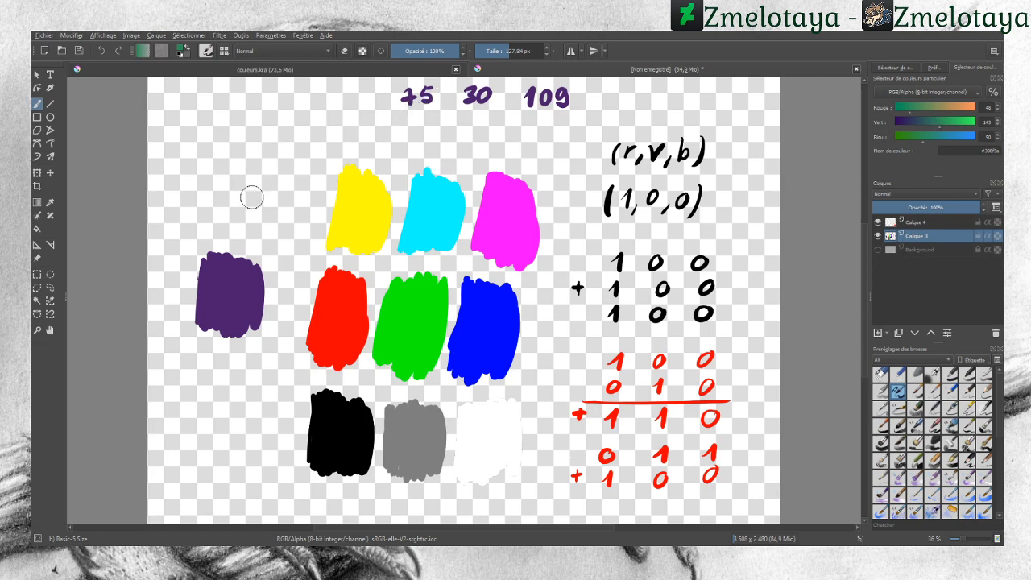
mouse_move(247, 193)
mouse_down()
mouse_move(244, 201)
mouse_move(236, 187)
mouse_move(225, 214)
mouse_move(206, 193)
mouse_up()
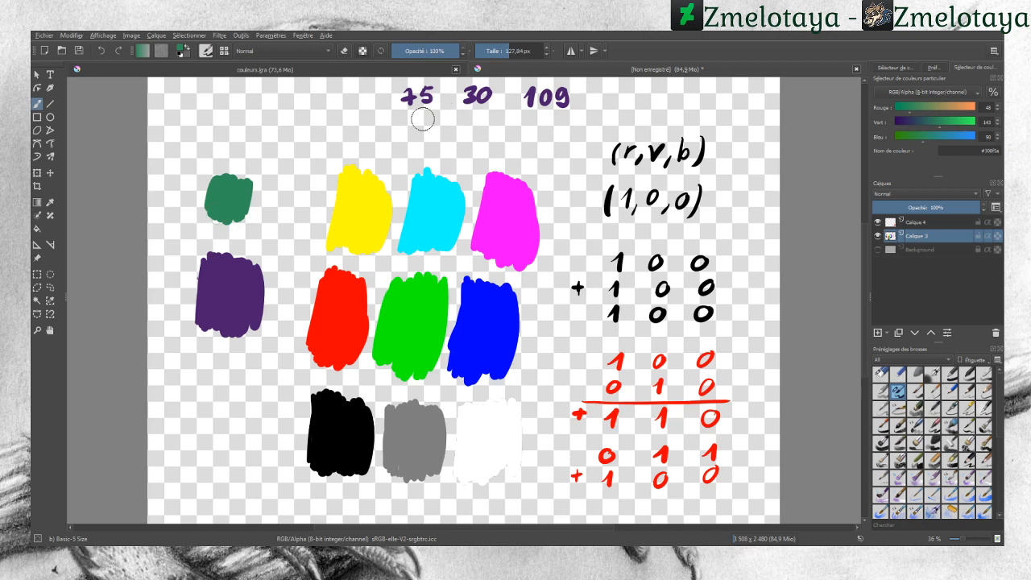
Step: Write 48 143 90 beneath the purple colour's values
mouse_move(402, 110)
mouse_down()
mouse_move(405, 129)
mouse_move(428, 113)
mouse_move(467, 131)
mouse_up()
drag(476, 114, 482, 124)
mouse_move(481, 116)
mouse_down()
mouse_move(478, 131)
mouse_move(487, 129)
mouse_up()
mouse_move(543, 115)
mouse_down()
mouse_move(539, 132)
mouse_move(557, 116)
mouse_up()
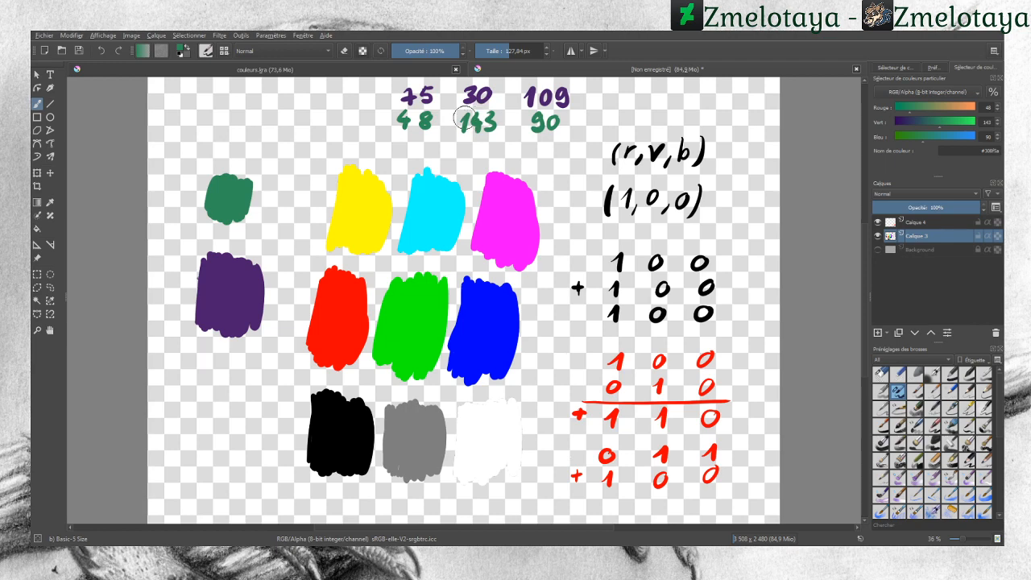
Step: On the Addition layer, write the sums 123 173 199 beneath the two colour value rows
click(917, 222)
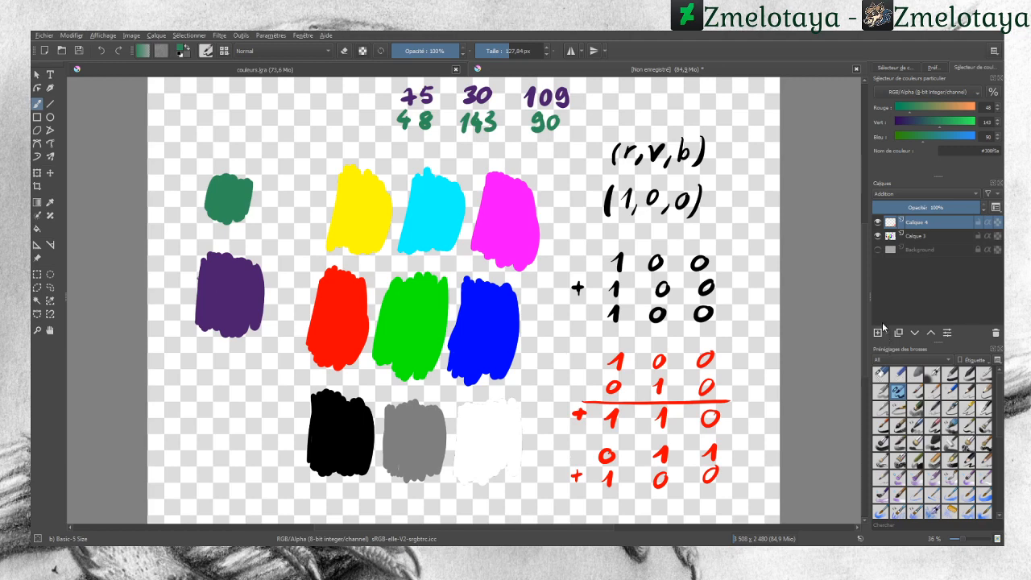
mouse_move(531, 143)
mouse_down()
mouse_move(530, 157)
mouse_move(549, 149)
mouse_move(564, 157)
mouse_up()
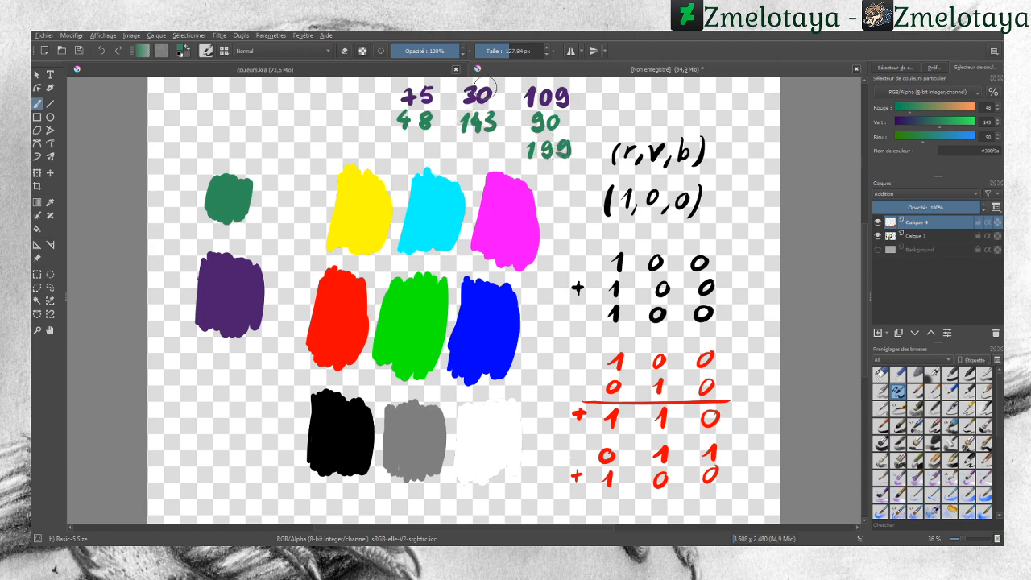
mouse_move(464, 138)
mouse_down()
mouse_move(465, 158)
mouse_move(494, 148)
mouse_move(487, 158)
mouse_up()
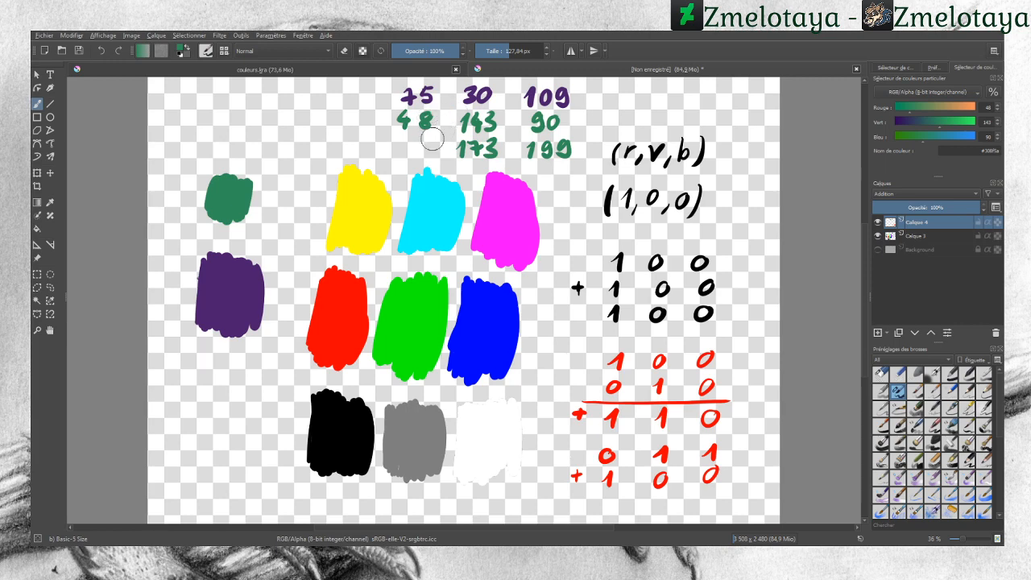
mouse_move(425, 143)
mouse_down()
mouse_move(420, 156)
mouse_move(396, 157)
mouse_move(417, 157)
mouse_up()
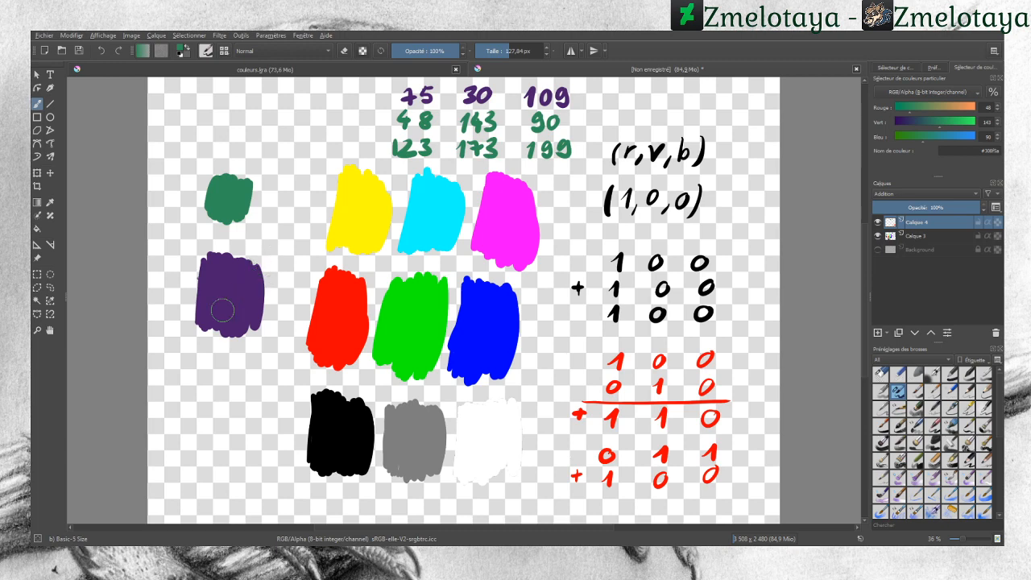
Step: Paint a green stroke over the purple swatch on the Addition layer
drag(212, 313, 239, 270)
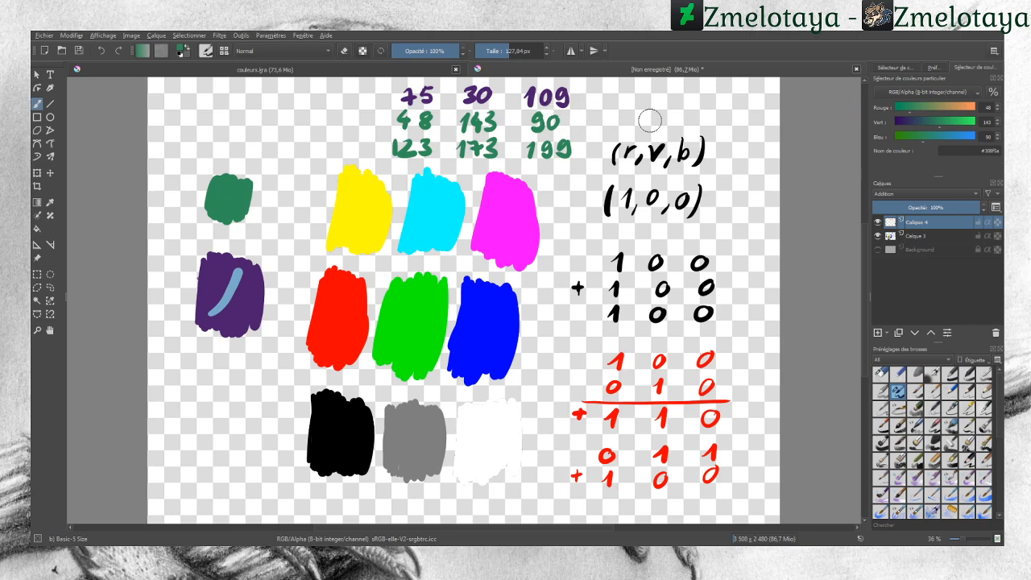
Step: Set the blue value to 238, paint a stroke over the purple swatch and write 255 beneath the sums
drag(953, 138, 968, 136)
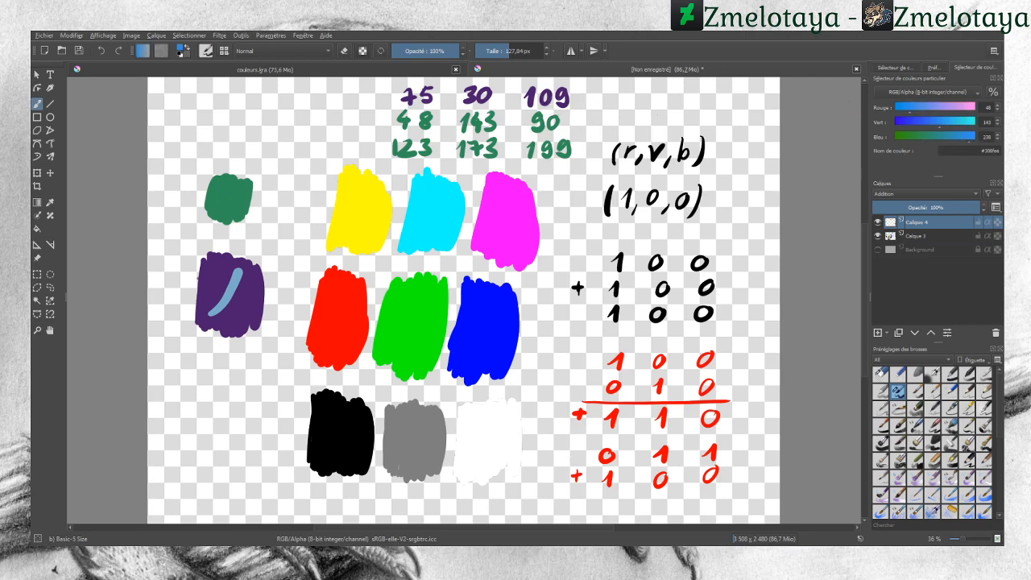
drag(235, 319, 258, 284)
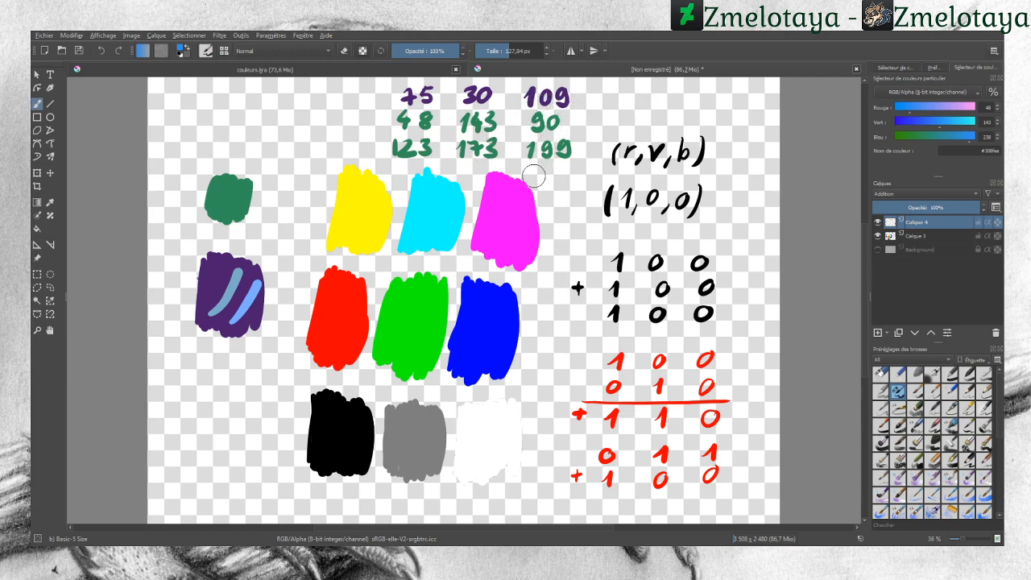
drag(533, 173, 566, 185)
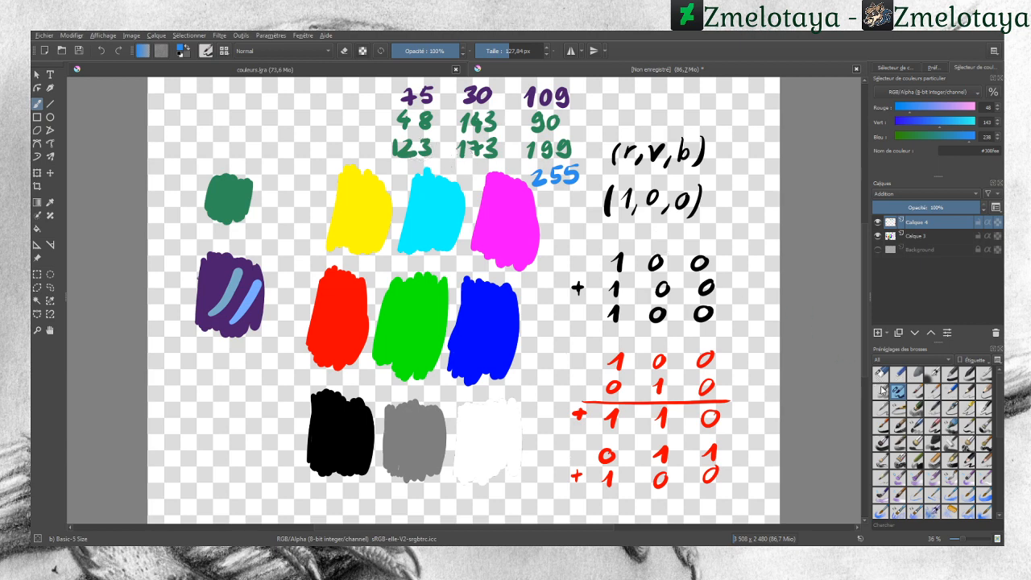
Step: Switch the brush to erase mode and erase the purple swatch stroke, the sums row and the red calculations
key(e)
mouse_move(246, 324)
mouse_down()
mouse_move(253, 253)
mouse_move(211, 306)
mouse_up()
mouse_move(370, 143)
mouse_down()
mouse_move(402, 123)
mouse_move(449, 173)
mouse_move(421, 133)
mouse_move(467, 94)
mouse_move(493, 102)
mouse_move(497, 90)
mouse_move(467, 99)
mouse_move(489, 133)
mouse_move(531, 131)
mouse_move(556, 146)
mouse_up()
mouse_move(568, 276)
mouse_down()
mouse_move(580, 341)
mouse_move(598, 331)
mouse_move(618, 347)
mouse_move(624, 460)
mouse_move(654, 437)
mouse_move(660, 504)
mouse_move(676, 501)
mouse_move(714, 396)
mouse_up()
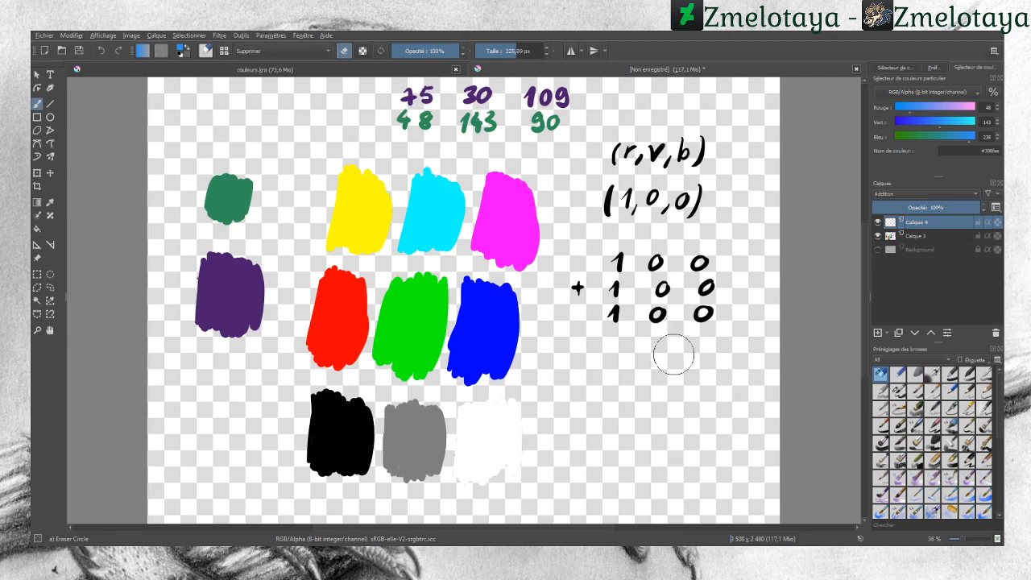
Step: On the layer below, erase the black addition and the two colour value rows
key(Page_Down)
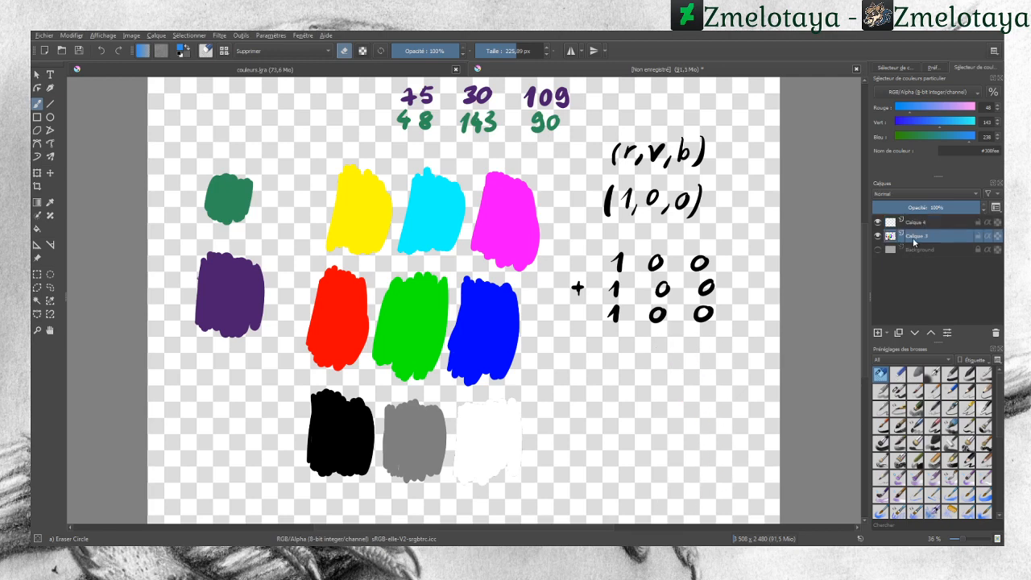
mouse_move(691, 329)
mouse_down()
mouse_move(659, 345)
mouse_move(613, 244)
mouse_move(574, 288)
mouse_move(533, 95)
mouse_move(560, 125)
mouse_move(546, 141)
mouse_move(540, 115)
mouse_move(520, 134)
mouse_move(487, 78)
mouse_move(418, 103)
mouse_move(406, 137)
mouse_move(401, 92)
mouse_up()
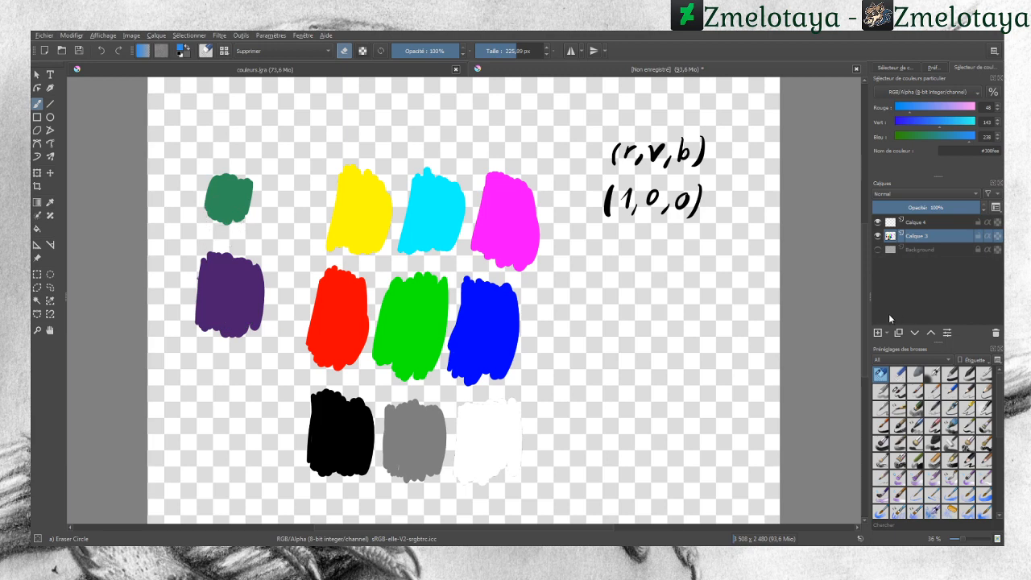
Step: Switch to a black Basic-5 brush, select the top layer and set its blend mode to Soustraire
click(899, 391)
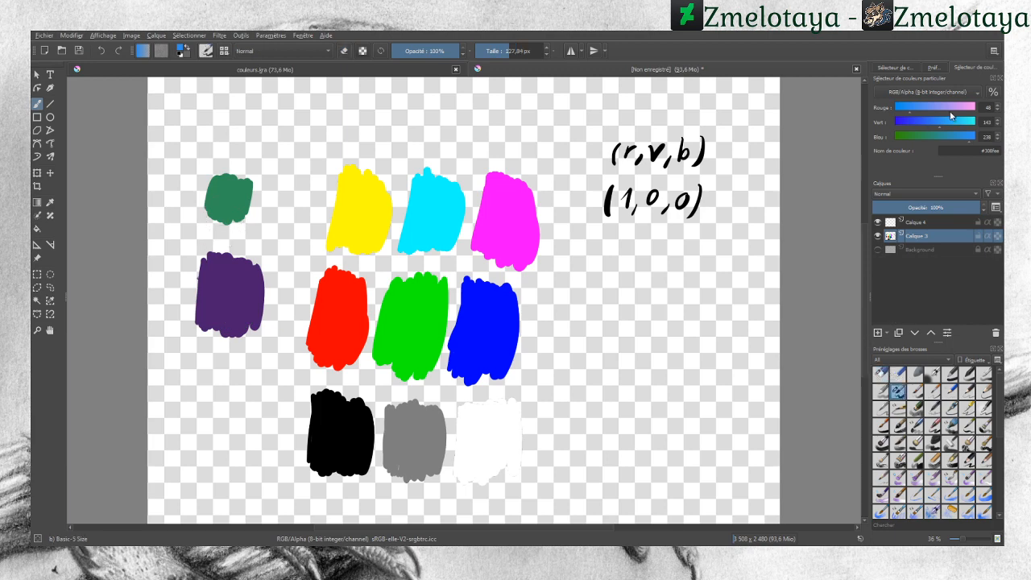
mouse_move(947, 108)
mouse_down()
mouse_move(891, 109)
mouse_move(878, 135)
mouse_up()
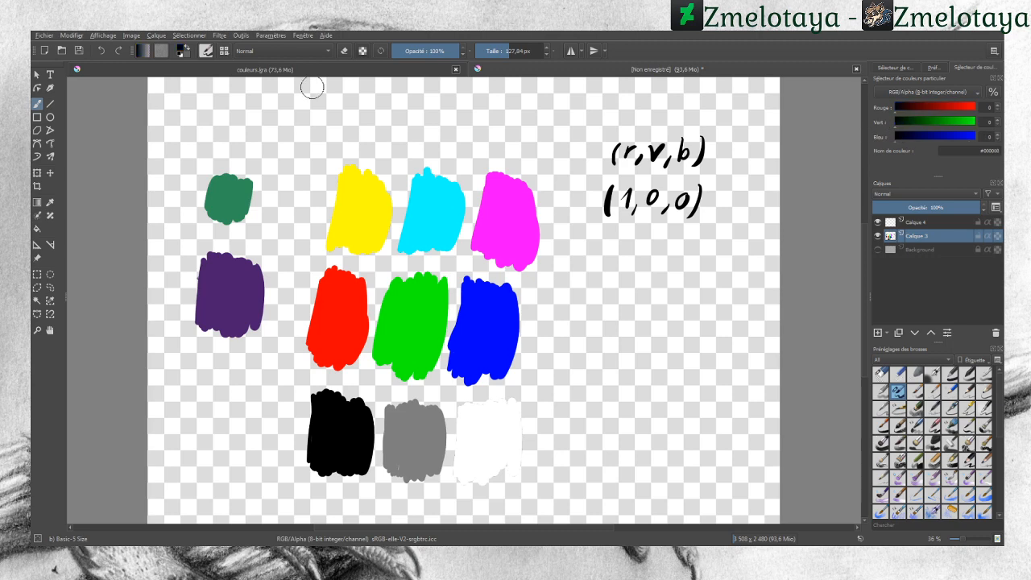
click(915, 223)
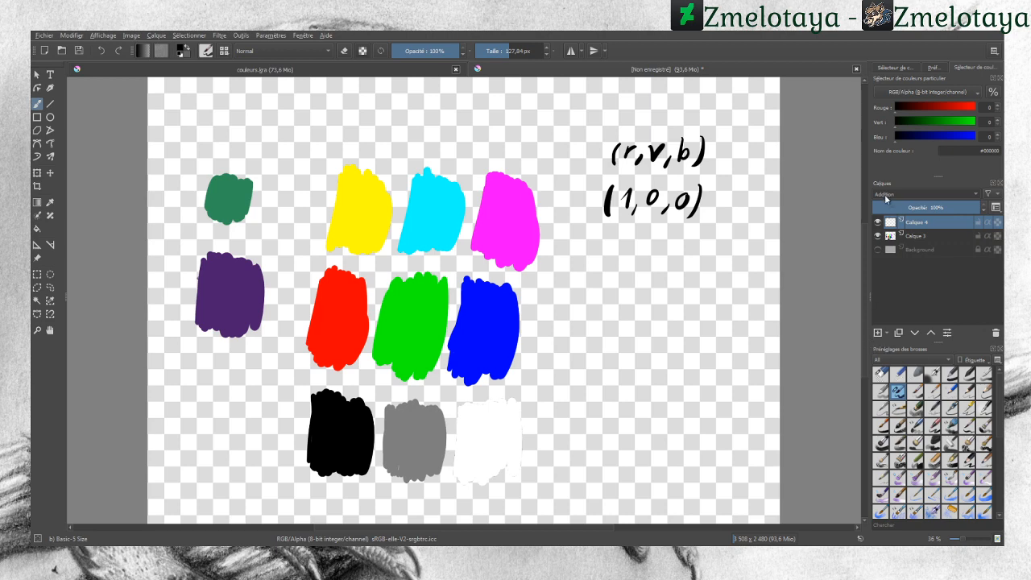
click(891, 226)
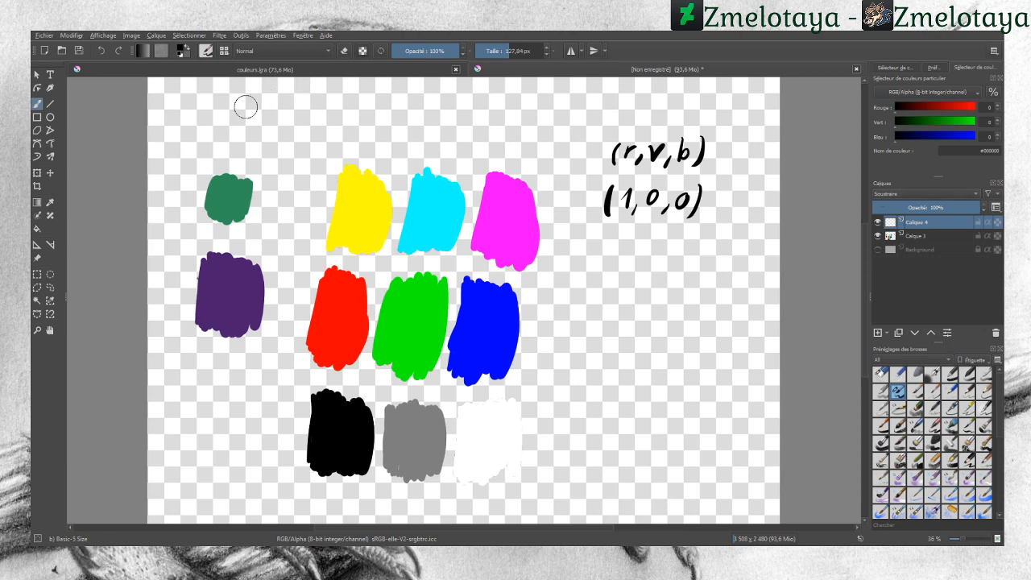
Step: Write the title Soustraction and the formula a − b ≠ b − a across the top of the canvas
mouse_move(230, 95)
mouse_down()
mouse_move(211, 125)
mouse_move(266, 117)
mouse_move(274, 129)
mouse_move(348, 97)
mouse_move(360, 113)
mouse_move(369, 106)
mouse_move(382, 115)
mouse_move(366, 125)
mouse_up()
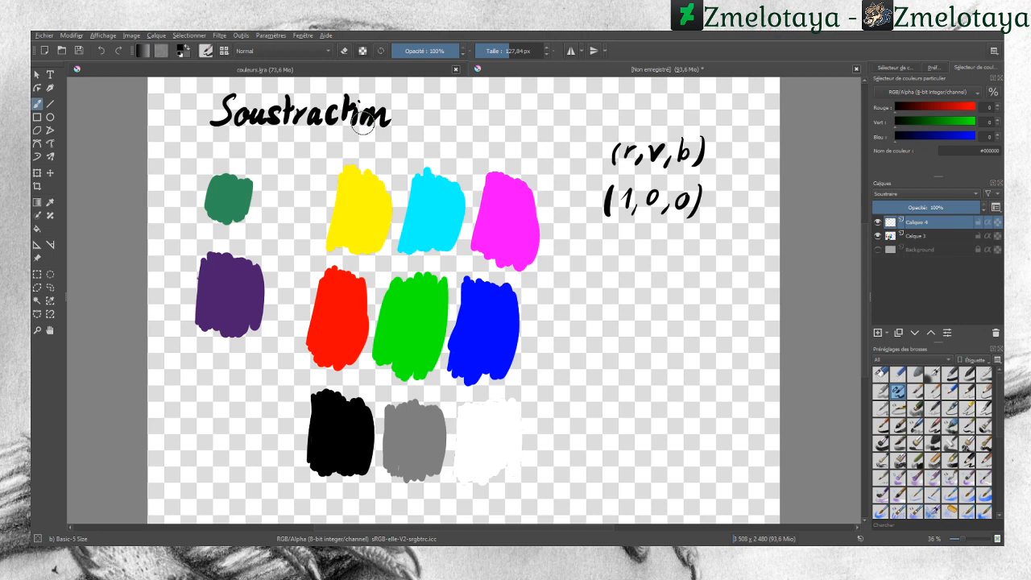
drag(452, 106, 457, 123)
drag(464, 100, 456, 105)
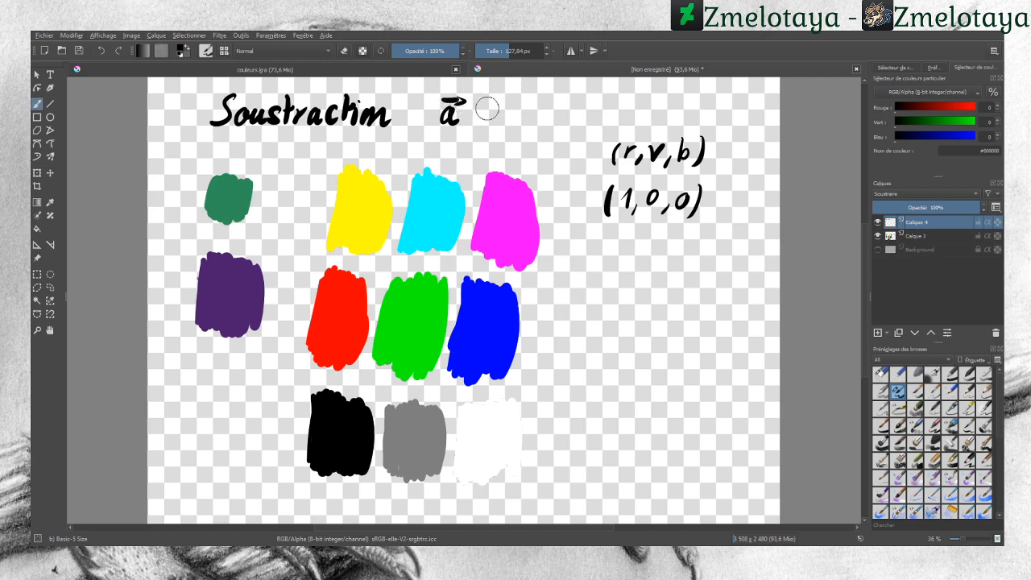
mouse_move(477, 112)
mouse_down()
mouse_move(501, 123)
mouse_move(521, 97)
mouse_up()
drag(514, 94, 564, 116)
mouse_move(562, 102)
mouse_down()
mouse_move(550, 123)
mouse_move(583, 124)
mouse_up()
drag(584, 101, 622, 111)
mouse_move(641, 107)
mouse_down()
mouse_move(644, 121)
mouse_move(647, 98)
mouse_up()
drag(642, 95, 650, 99)
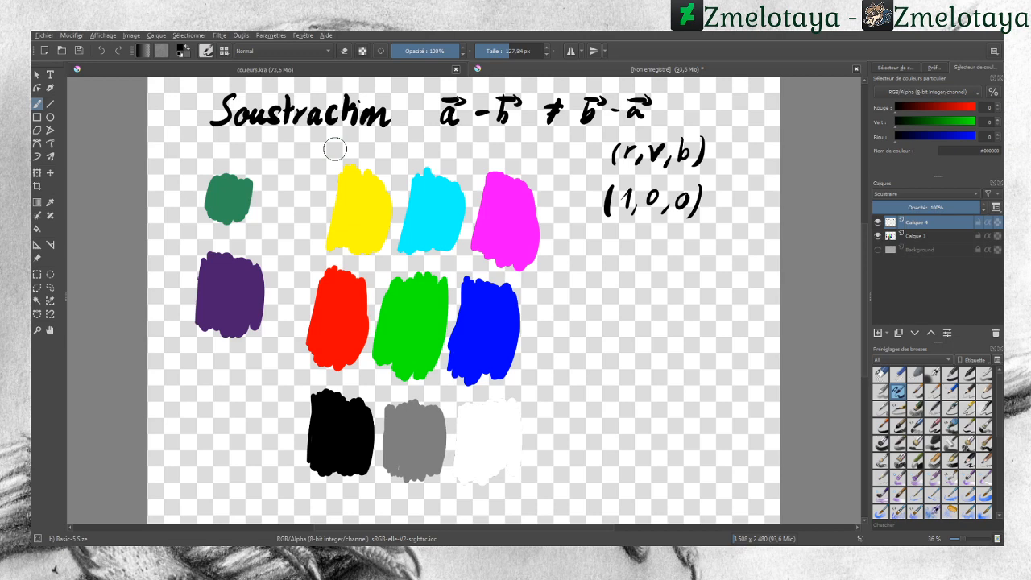
Step: Pick the red from the red swatch and write the subtraction 1 0 0 − 1 0 0 = 0 0 0
click(50, 202)
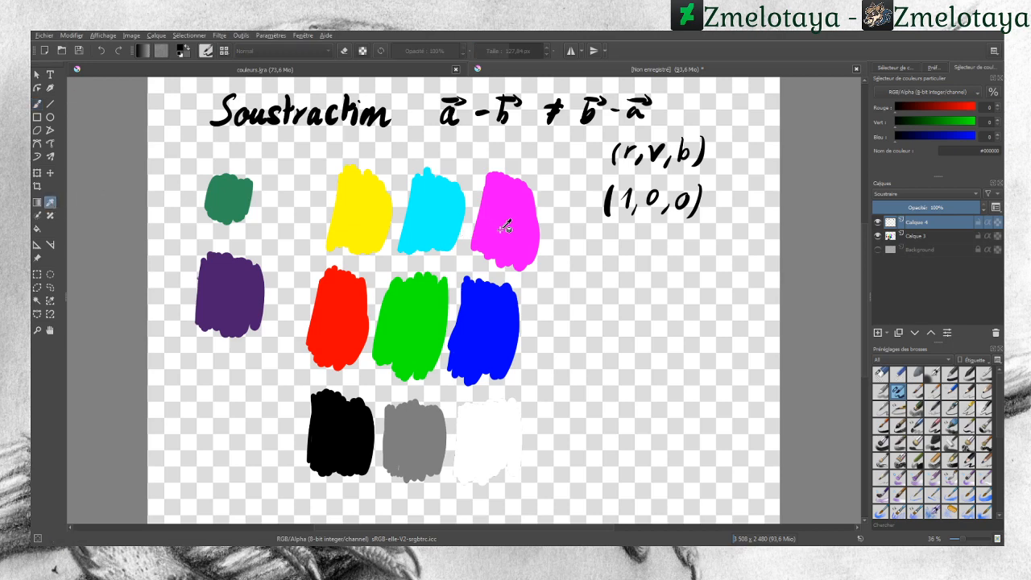
click(340, 309)
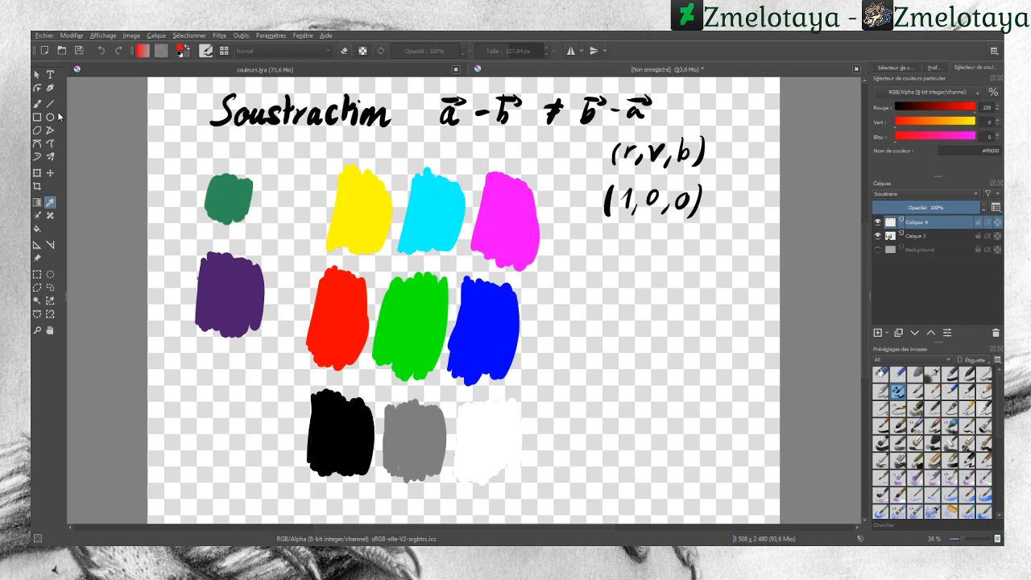
click(37, 104)
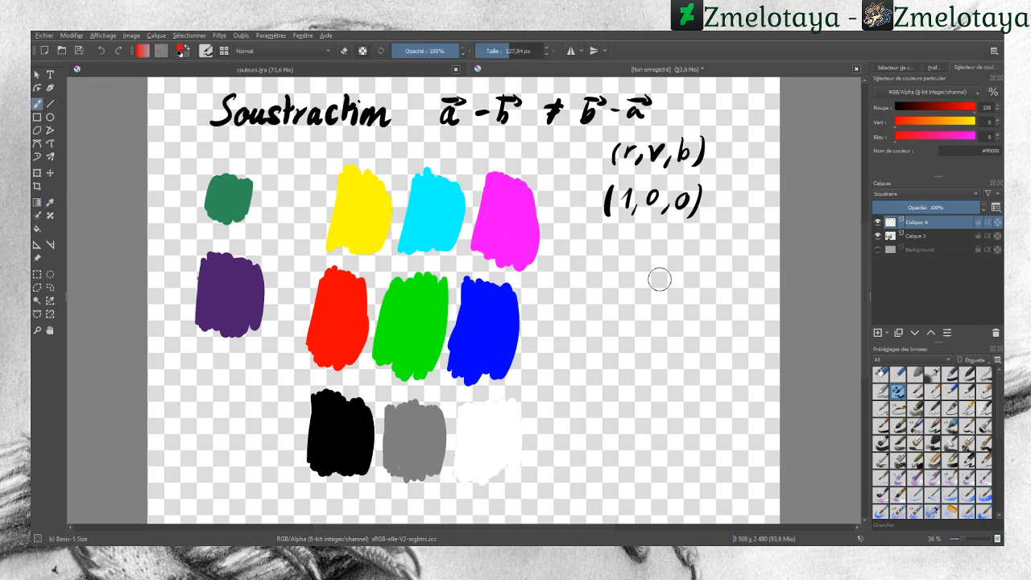
drag(593, 304, 677, 300)
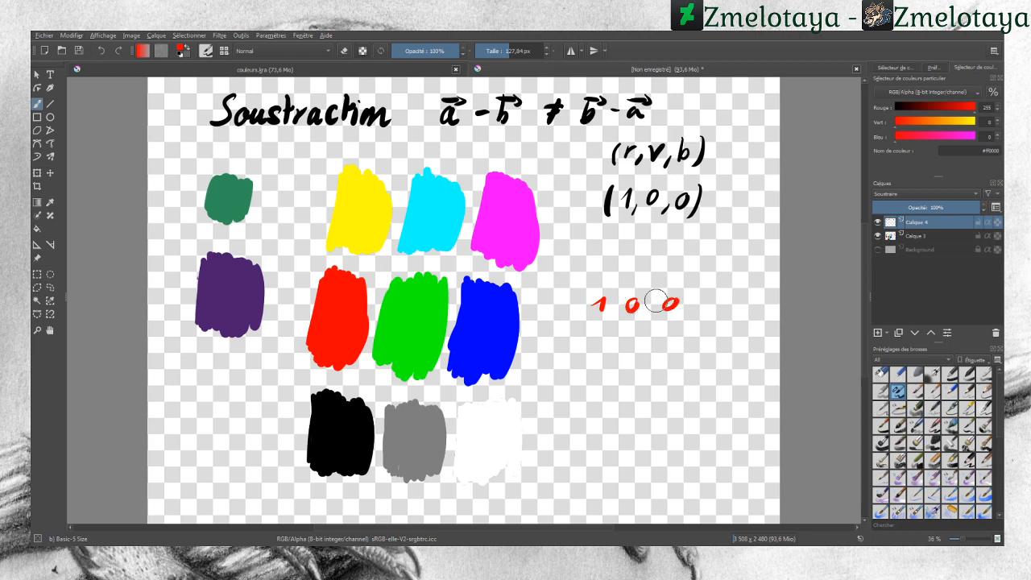
mouse_move(562, 327)
mouse_down()
mouse_move(595, 325)
mouse_move(600, 334)
mouse_move(680, 321)
mouse_up()
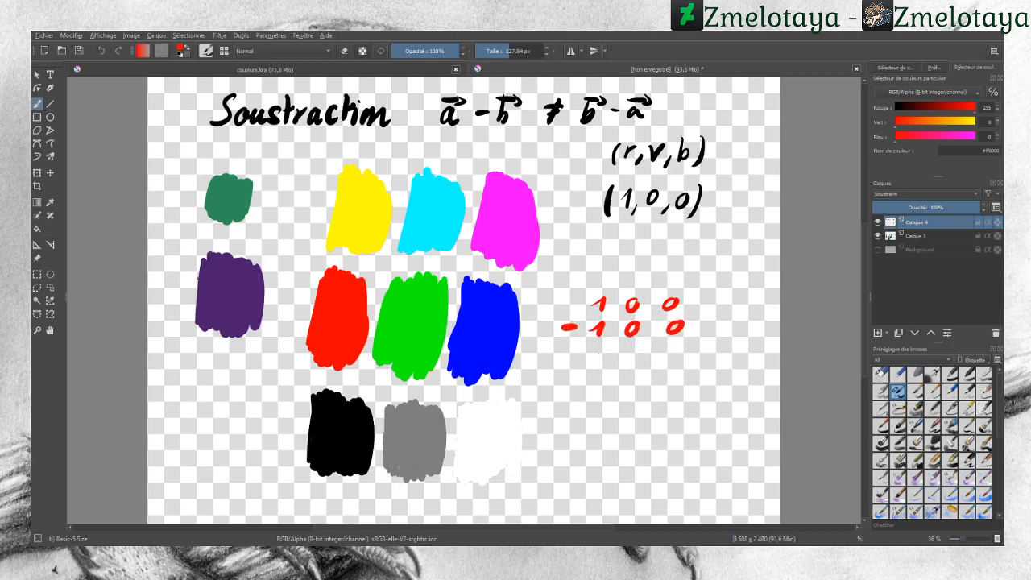
mouse_move(599, 348)
mouse_down()
mouse_move(630, 361)
mouse_move(681, 352)
mouse_up()
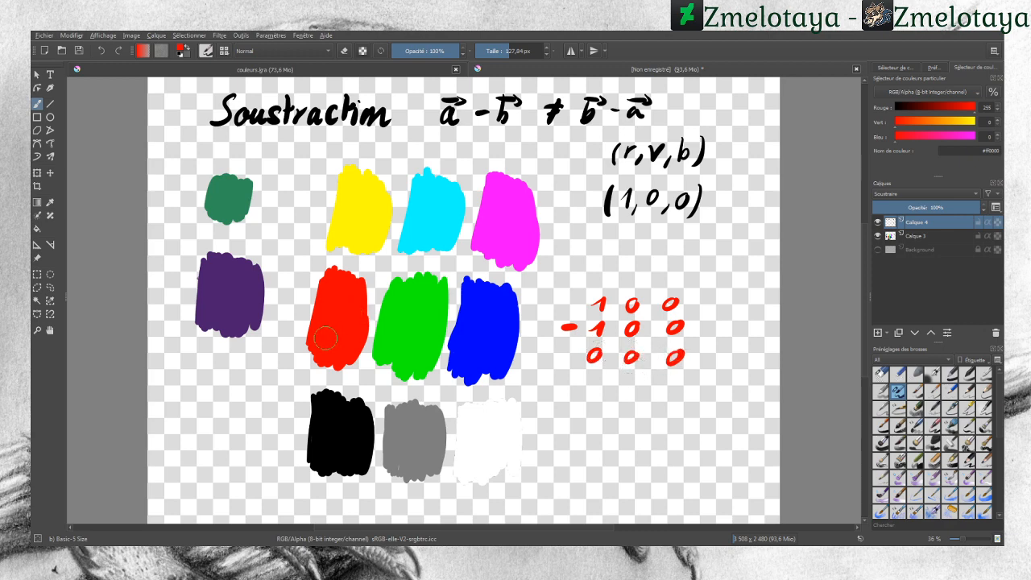
Step: Paint red strokes over the red, yellow, magenta, white, grey and black swatches on the Soustraire layer
drag(325, 339, 334, 337)
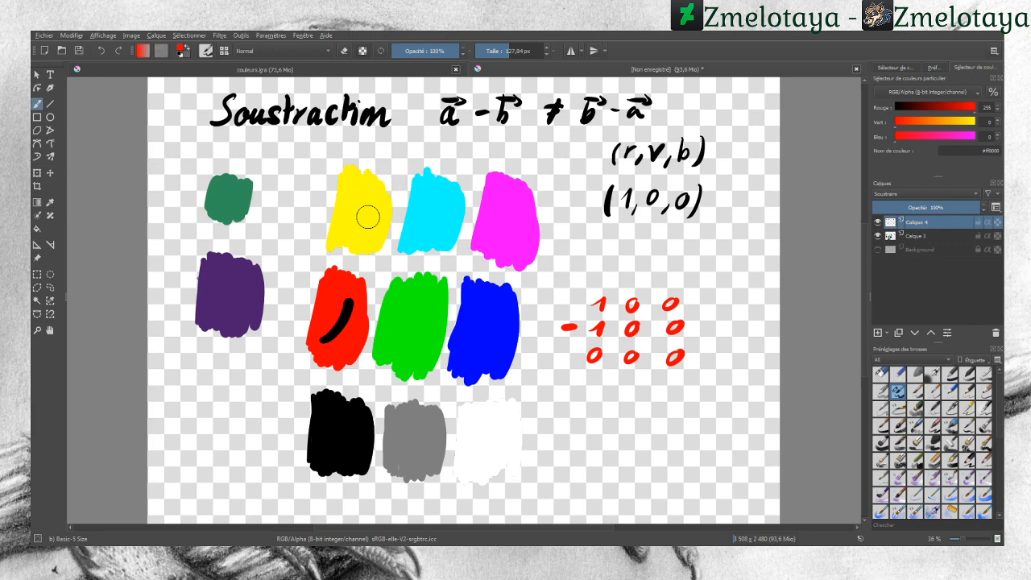
drag(347, 231, 372, 190)
drag(489, 240, 509, 212)
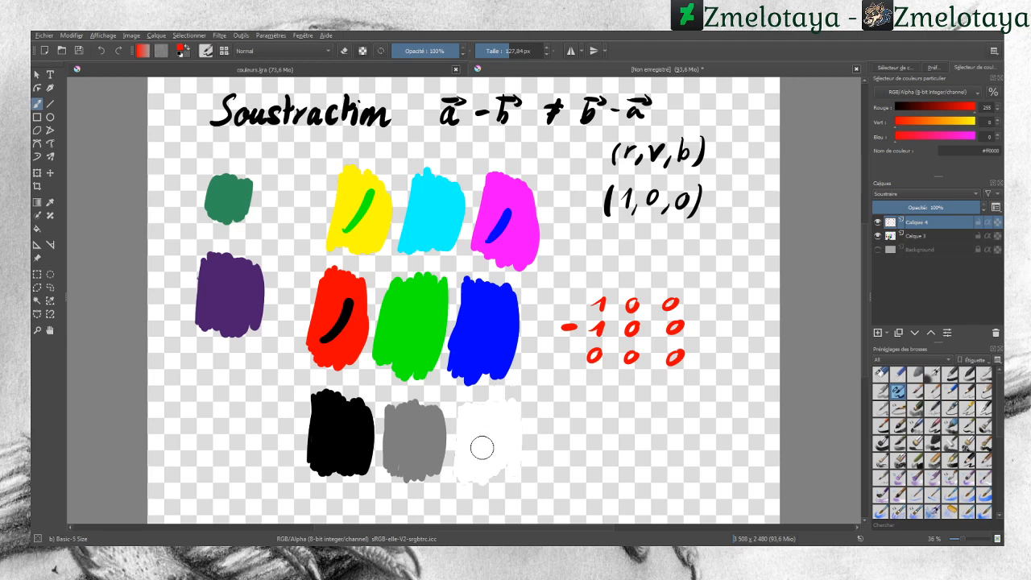
drag(470, 454, 497, 425)
drag(401, 455, 425, 420)
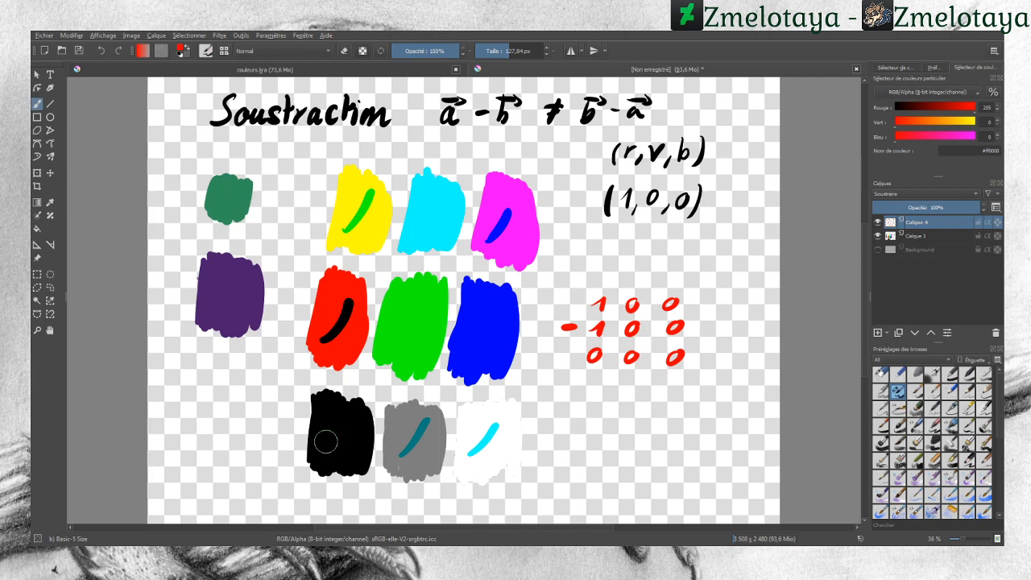
drag(321, 445, 321, 445)
Step: Pick the purple swatch's colour and write its values 75 30 109 below the red subtraction
click(50, 202)
click(223, 278)
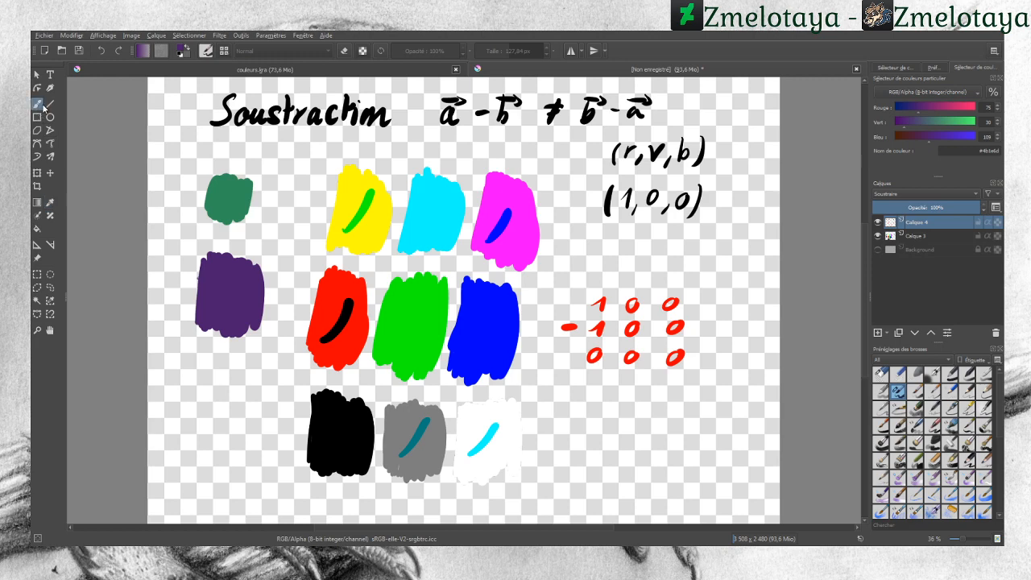
click(37, 104)
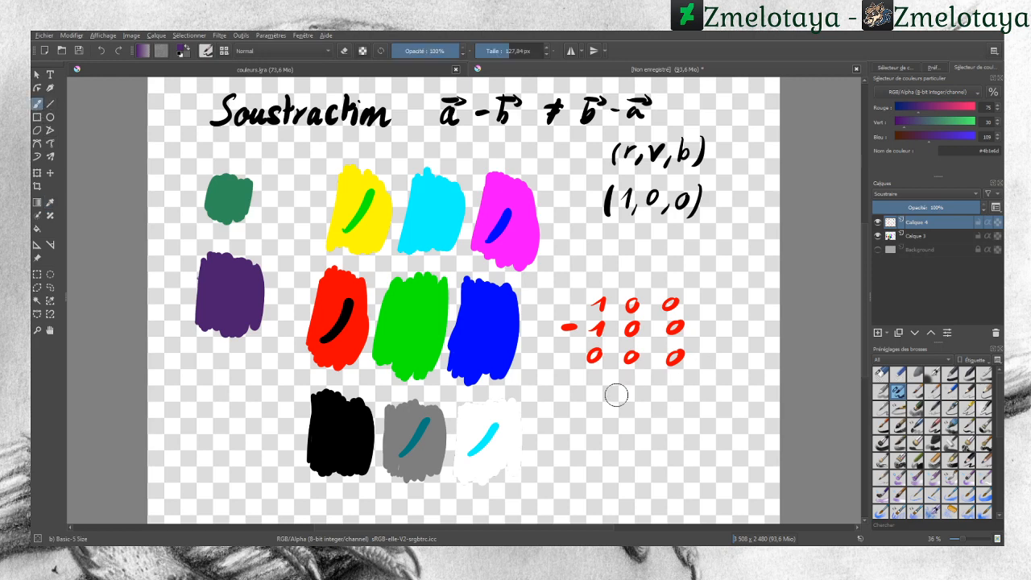
mouse_move(596, 390)
mouse_down()
mouse_move(612, 388)
mouse_move(606, 402)
mouse_move(626, 390)
mouse_move(647, 402)
mouse_move(667, 390)
mouse_move(694, 402)
mouse_move(738, 394)
mouse_move(733, 405)
mouse_up()
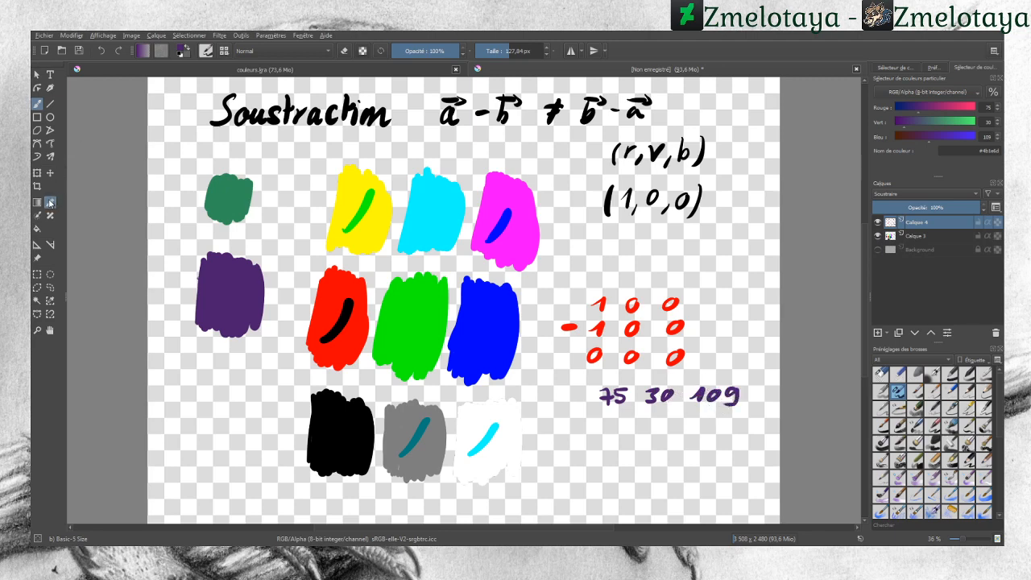
Step: Pick the green swatch's colour and write its RGB values beneath the purple values
click(50, 203)
click(232, 199)
click(36, 104)
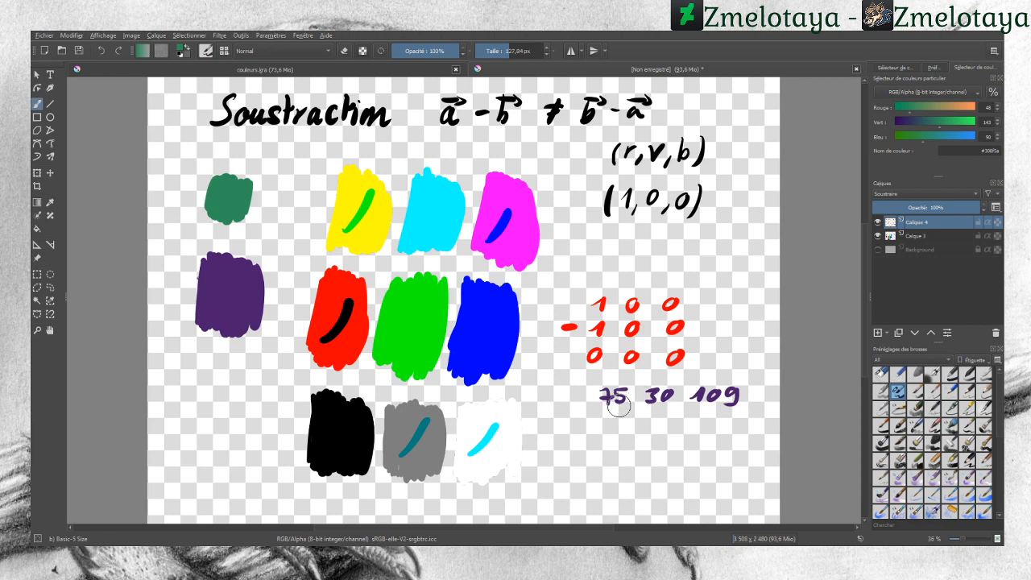
mouse_move(604, 415)
mouse_down()
mouse_move(611, 427)
mouse_move(620, 416)
mouse_move(664, 432)
mouse_up()
mouse_move(719, 414)
mouse_down()
mouse_move(711, 427)
mouse_move(728, 417)
mouse_up()
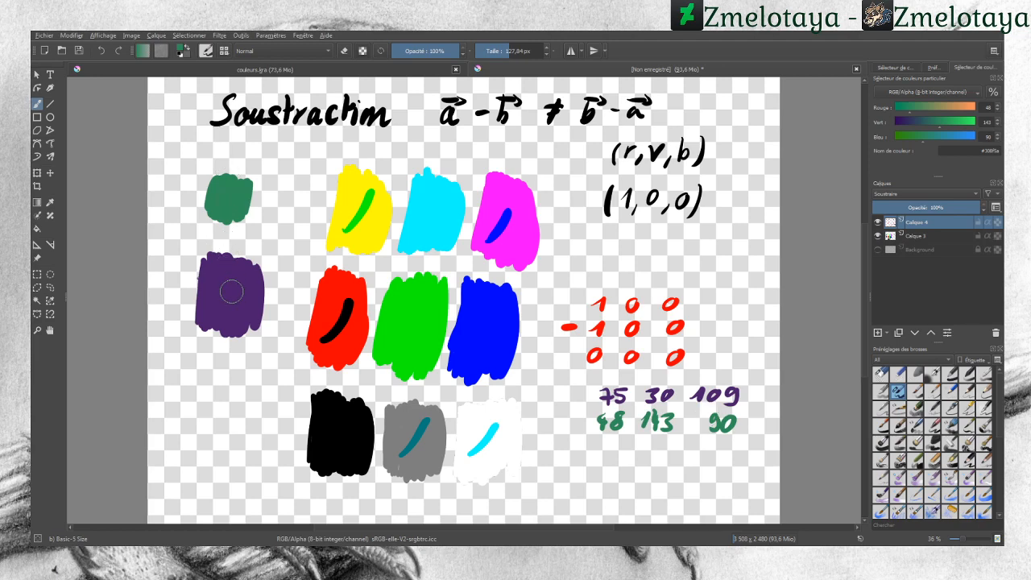
Step: Add a minus sign and write the differences 27 0 19 beneath the two value rows
drag(578, 422, 564, 423)
mouse_move(712, 441)
mouse_down()
mouse_move(714, 459)
mouse_move(728, 460)
mouse_up()
drag(662, 450, 660, 451)
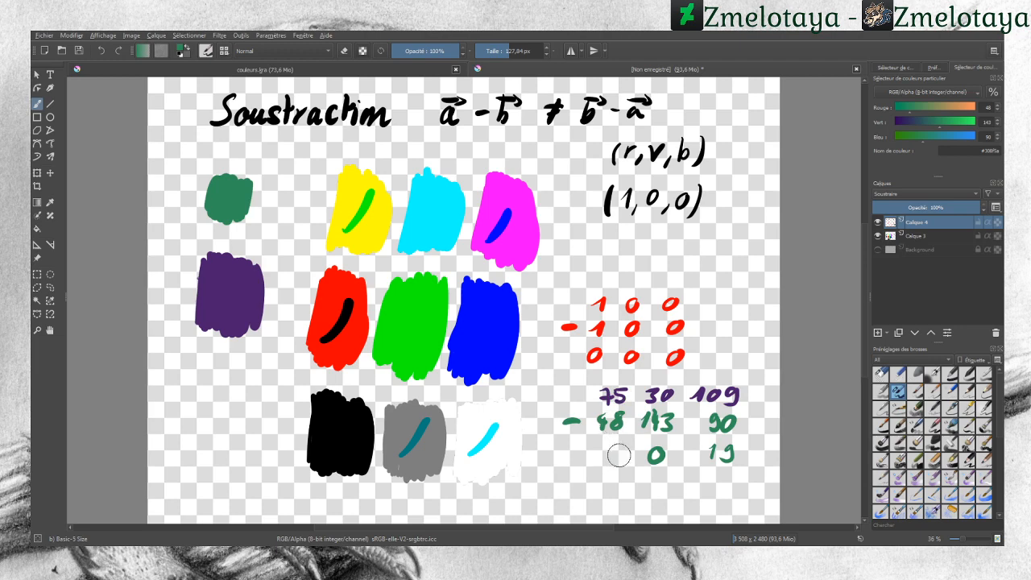
mouse_move(619, 447)
mouse_down()
mouse_move(618, 465)
mouse_move(626, 456)
mouse_move(606, 466)
mouse_up()
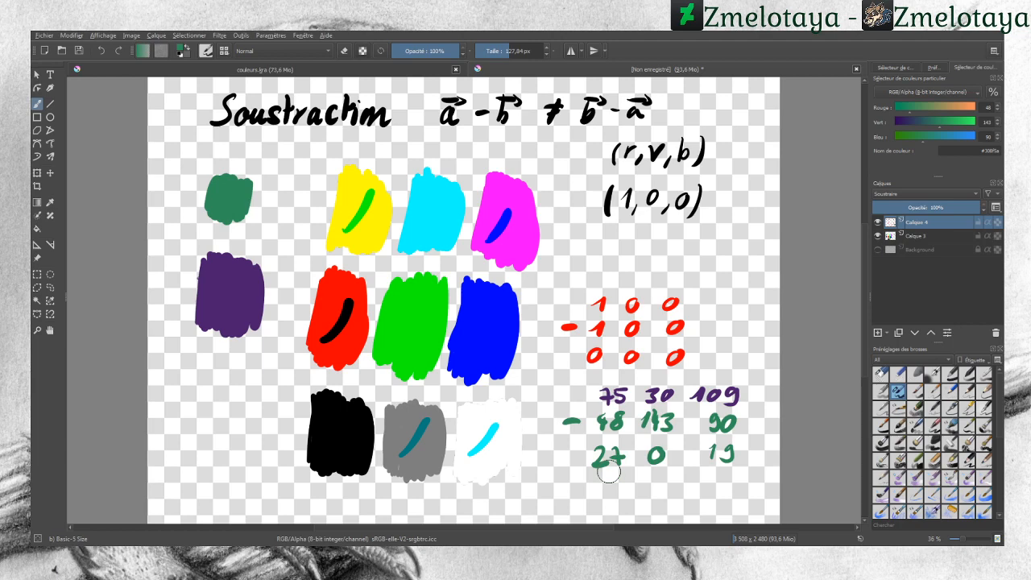
Step: Paint a green stroke over the purple swatch on the Soustraire layer
click(50, 203)
click(37, 104)
drag(212, 315, 241, 284)
Step: Darken the colour with the colour sliders and paint a second stroke beside the first on the purple swatch
click(55, 205)
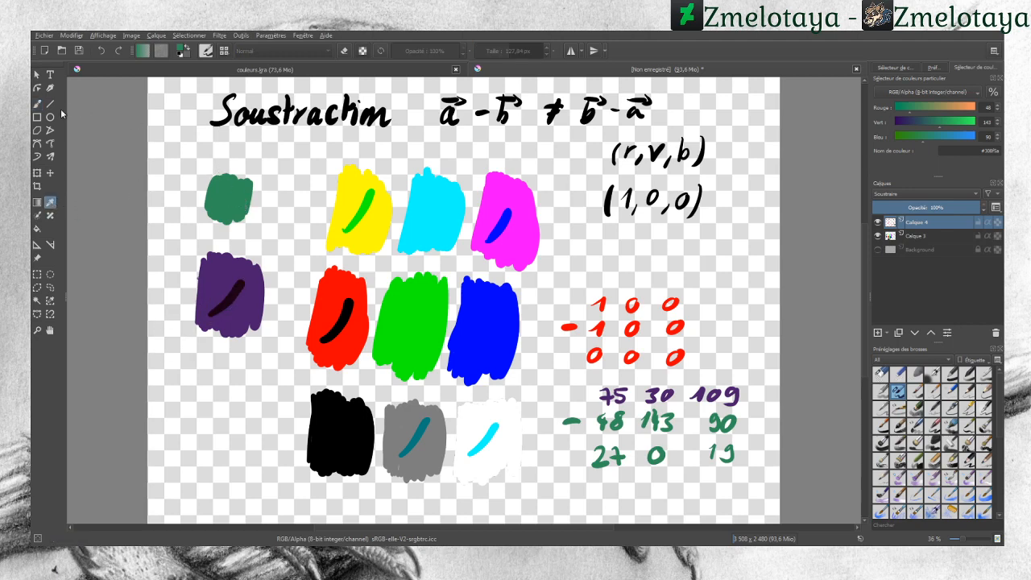
click(38, 105)
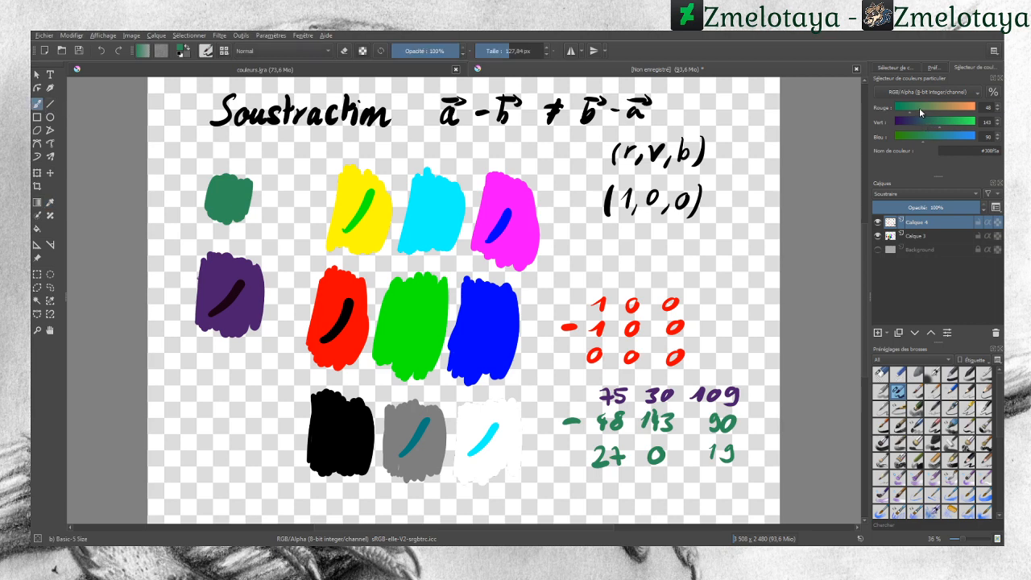
mouse_move(918, 108)
mouse_down()
mouse_move(934, 111)
mouse_move(905, 108)
mouse_move(914, 123)
mouse_up()
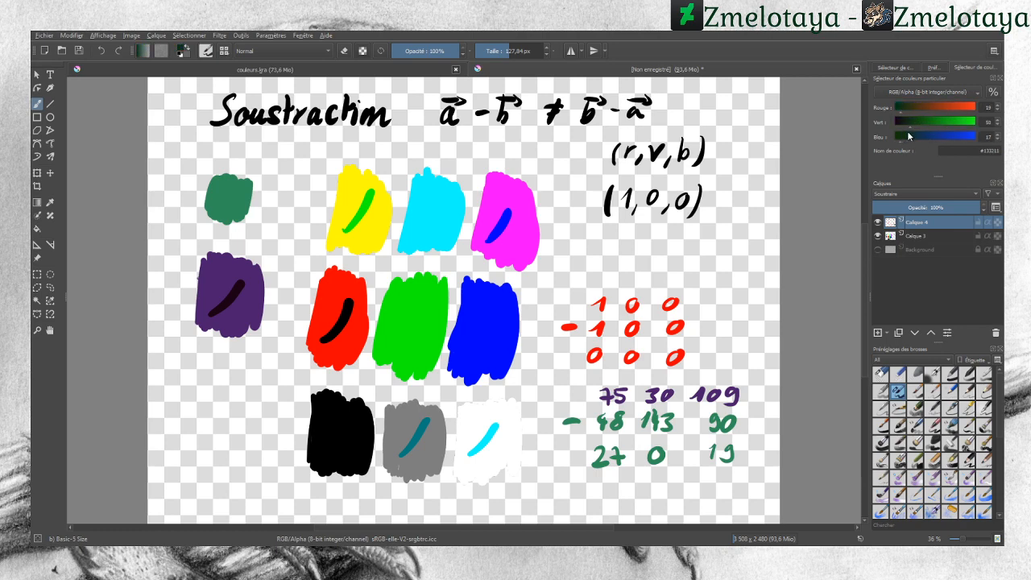
drag(250, 287, 227, 317)
Step: Set the colour to white (255, 255, 255) and paint a horizontal stroke across the red, green and blue swatches
click(50, 203)
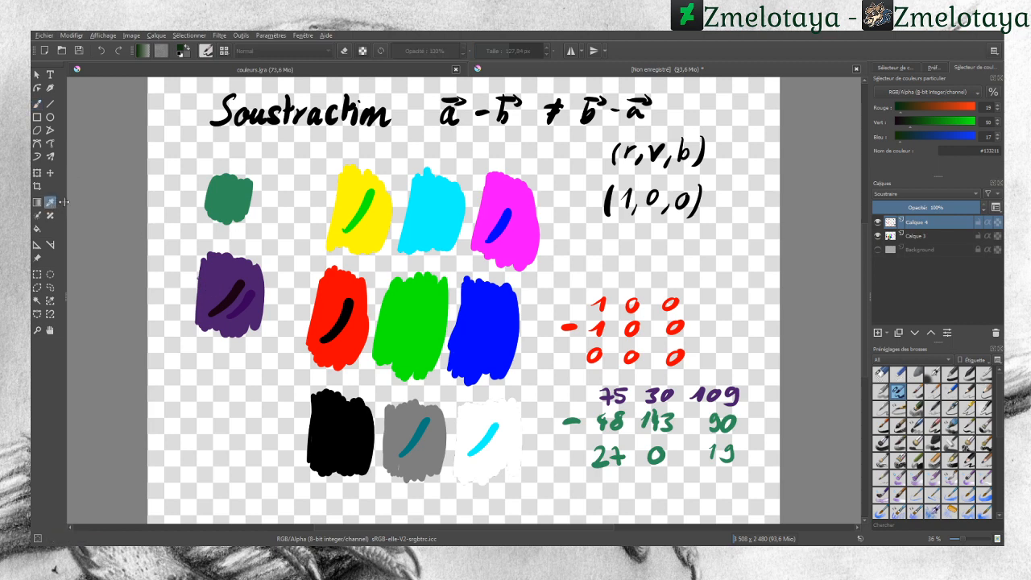
drag(969, 107, 978, 133)
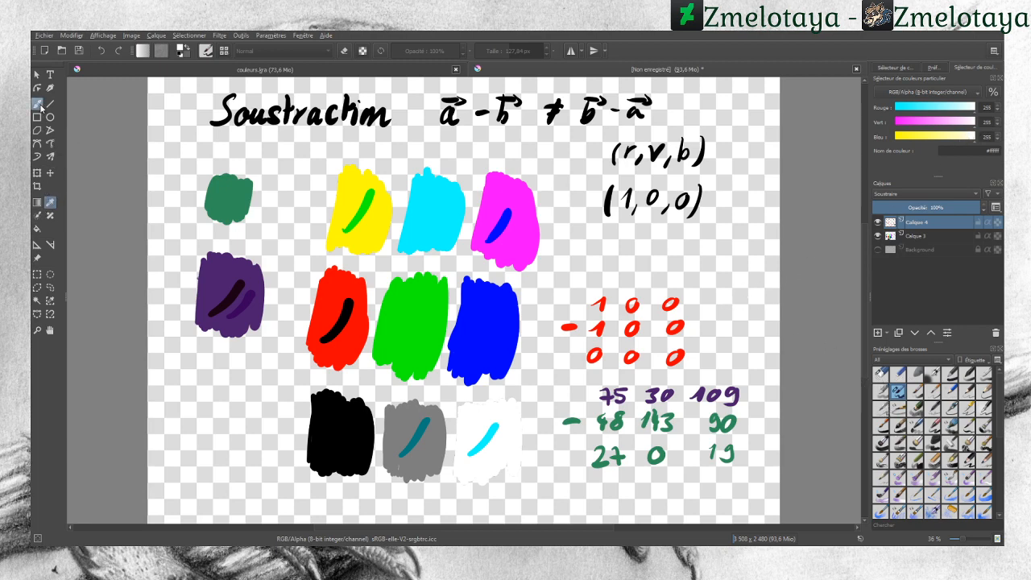
click(38, 103)
drag(525, 322, 278, 313)
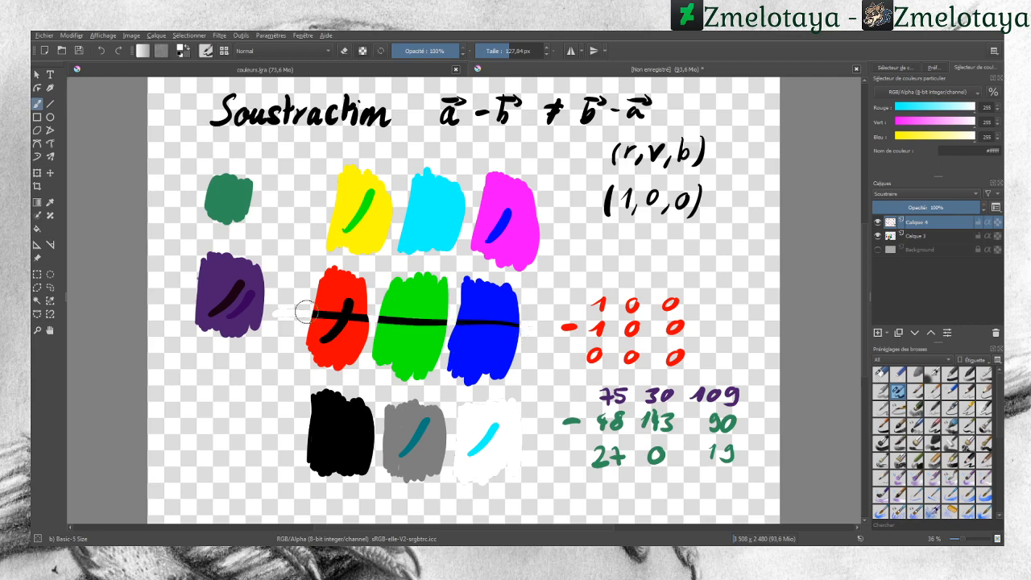
Step: Paint white strokes across the top and bottom swatch rows and over the green and purple swatches
drag(562, 214, 305, 199)
mouse_move(544, 438)
mouse_down()
mouse_move(351, 438)
mouse_move(273, 440)
mouse_up()
drag(556, 415, 273, 420)
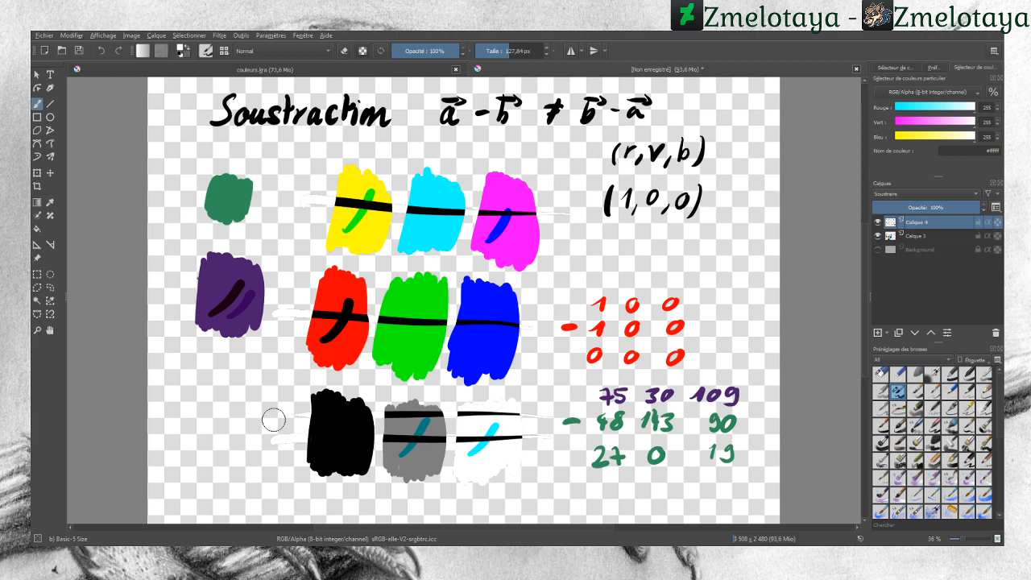
mouse_move(241, 274)
mouse_down()
mouse_move(231, 246)
mouse_move(211, 282)
mouse_move(244, 266)
mouse_move(255, 294)
mouse_up()
drag(227, 221, 217, 222)
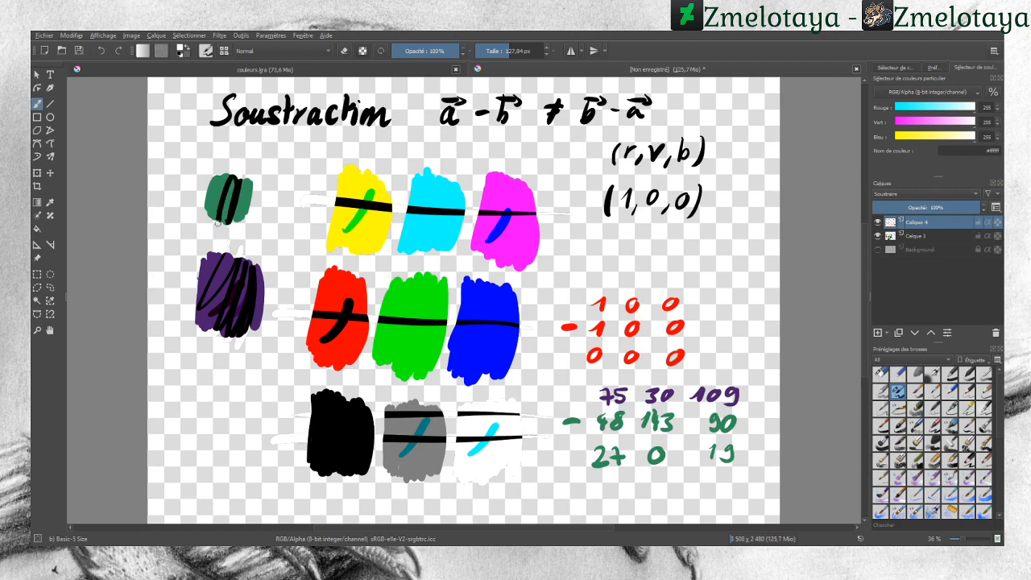
Step: Undo all the white strokes painted over the swatches
click(103, 51)
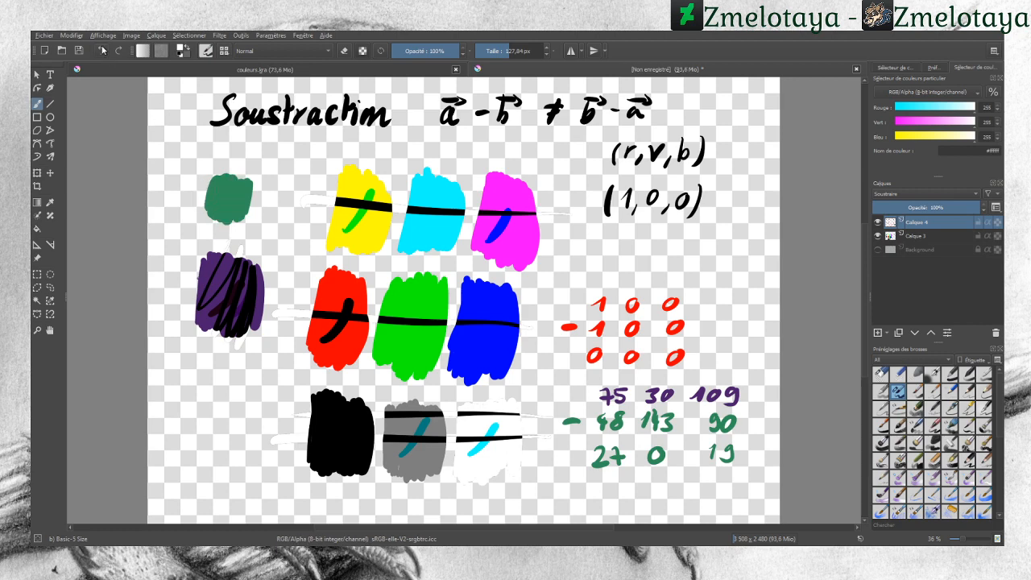
click(102, 51)
click(103, 50)
click(102, 51)
click(103, 51)
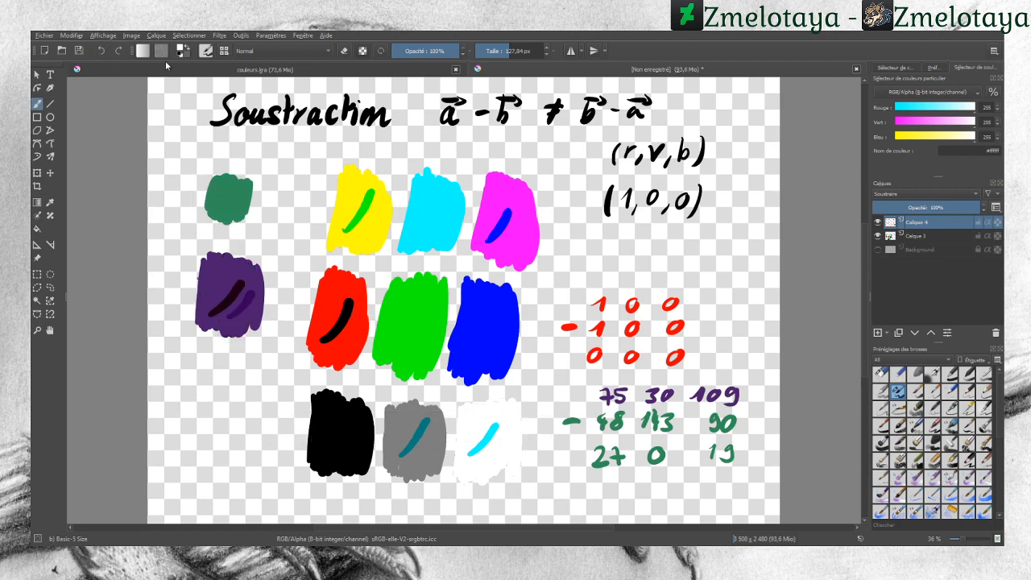
Step: Set the colour to black (0, 0, 0) and paint horizontal strokes across all three swatch rows
drag(907, 109, 902, 107)
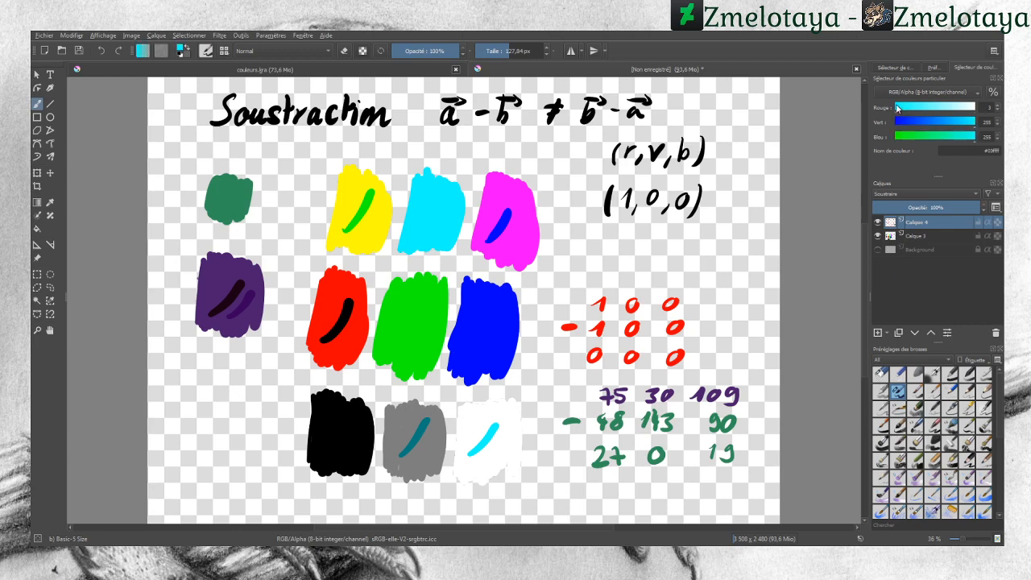
click(896, 122)
click(895, 137)
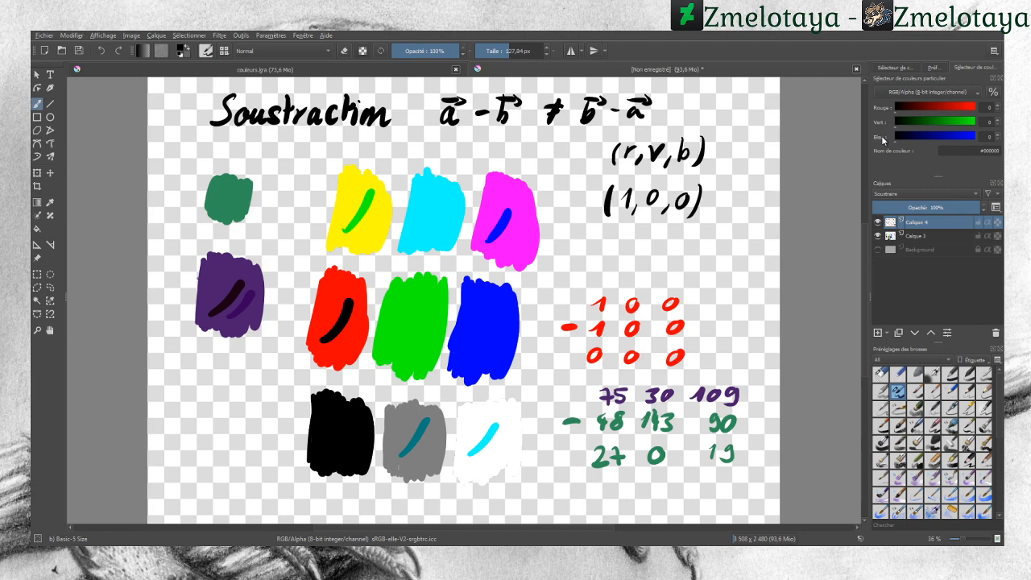
drag(591, 234, 294, 208)
drag(553, 337, 274, 361)
drag(558, 446, 271, 443)
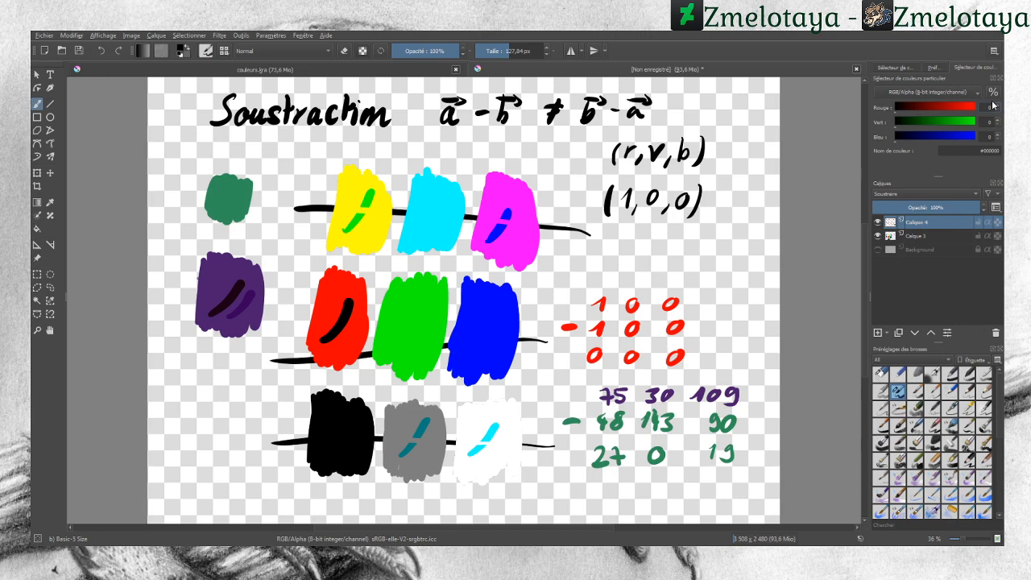
Step: Set the colour to grey (127, 127, 127) and paint horizontal strokes across all three swatch rows
text(7)
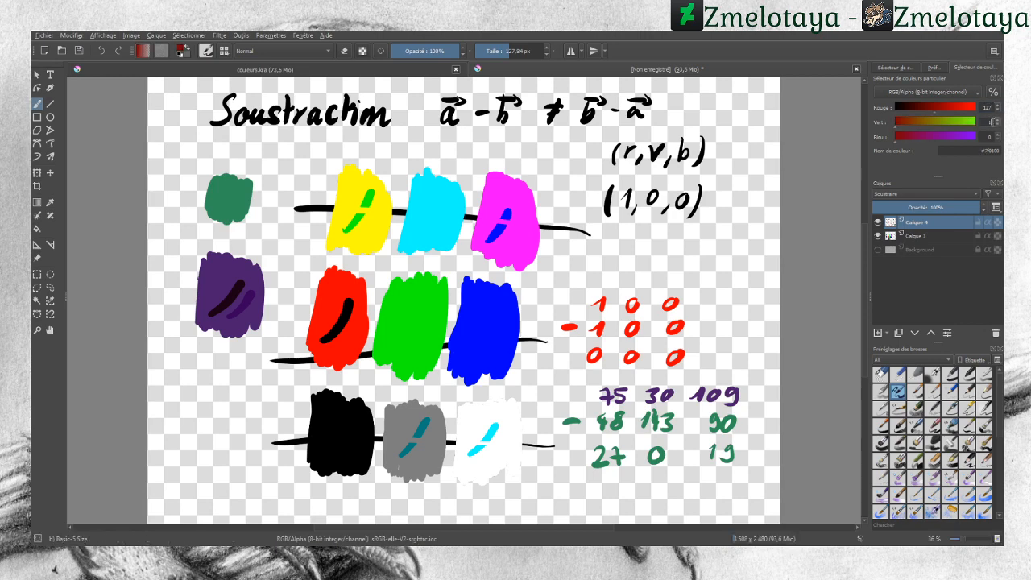
text(127)
click(993, 137)
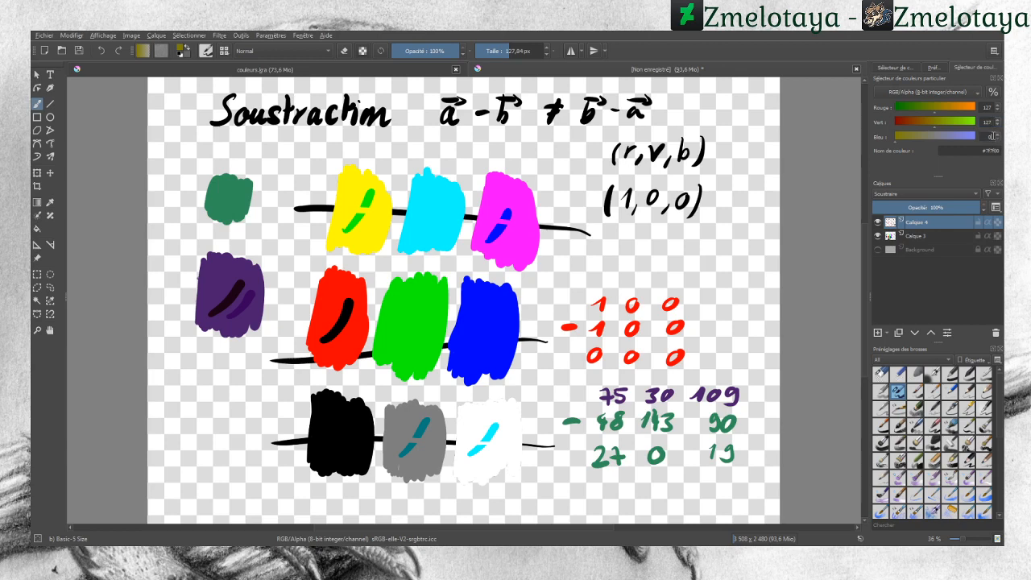
text(127)
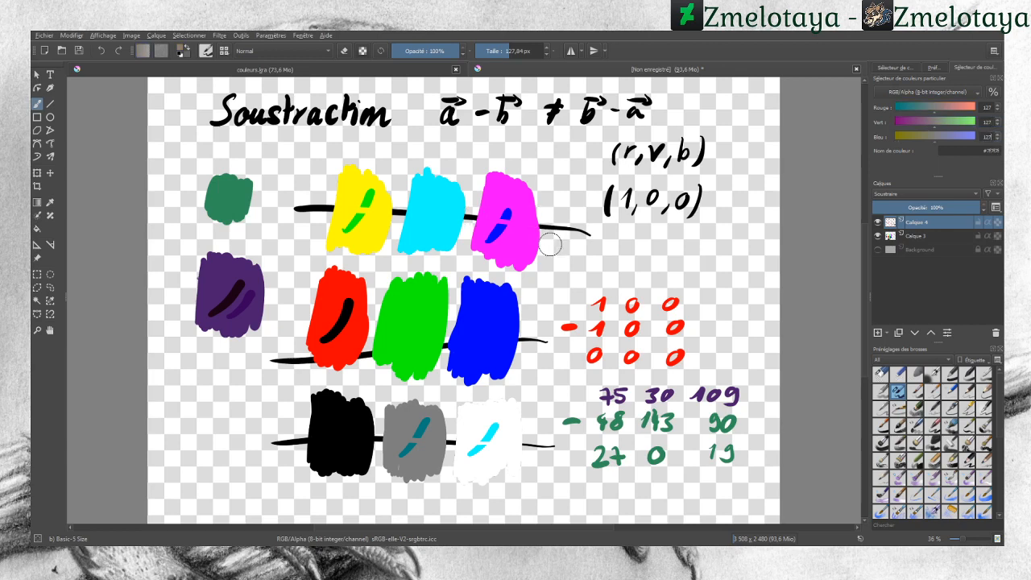
drag(564, 246, 278, 228)
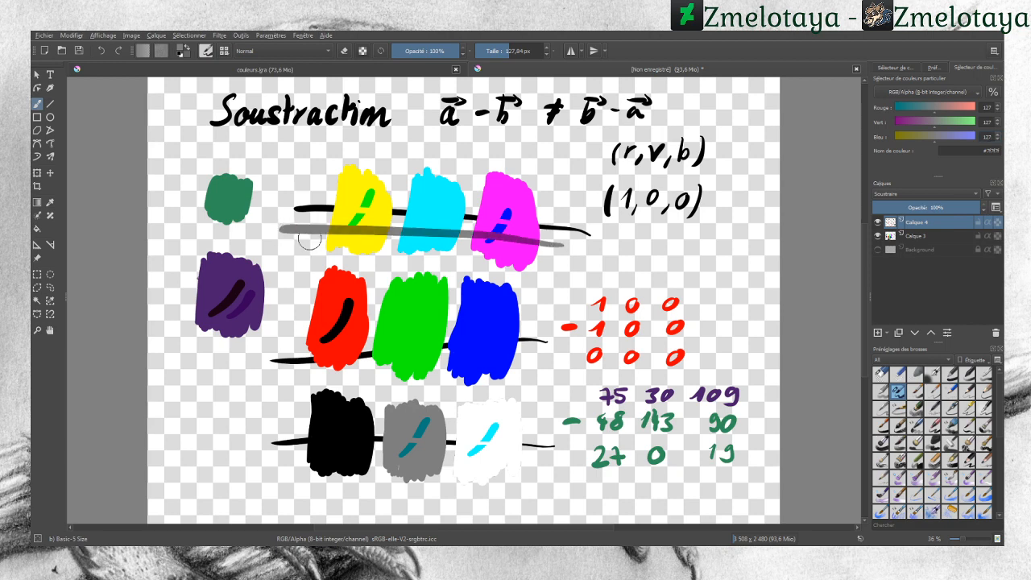
drag(553, 322, 289, 316)
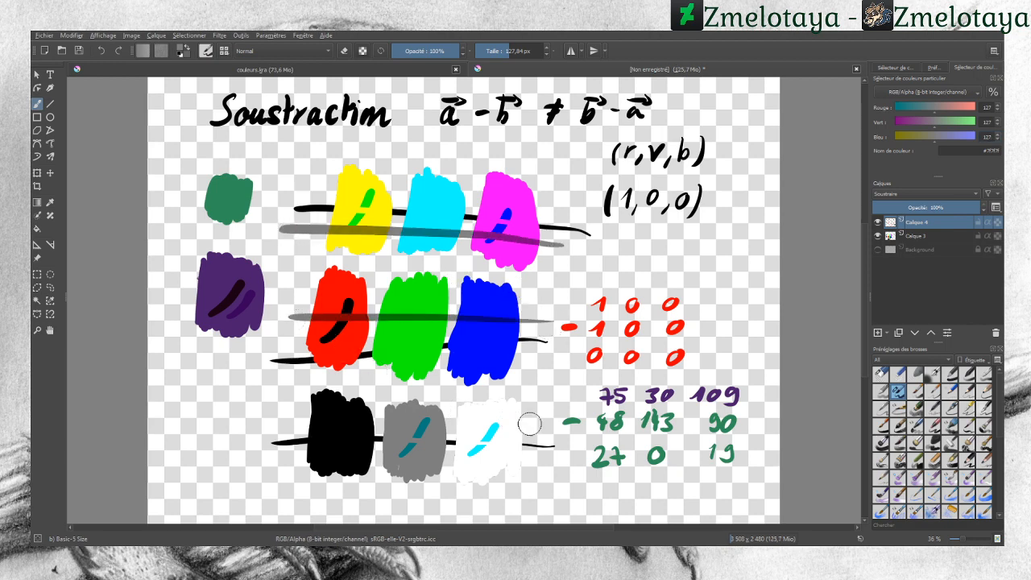
drag(553, 422, 267, 427)
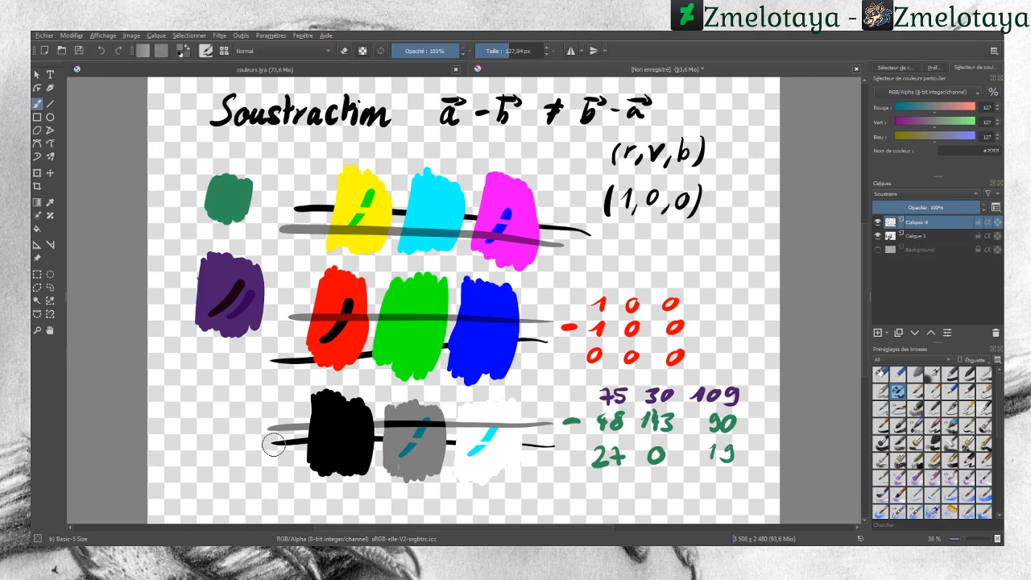
Step: Erase all strokes and calculations with a large eraser and set the layer's blending mode to Inverser la soustraction
click(881, 374)
mouse_move(568, 440)
mouse_down()
mouse_move(564, 451)
mouse_move(587, 292)
mouse_move(641, 459)
mouse_move(660, 421)
mouse_move(669, 306)
mouse_move(719, 446)
mouse_move(745, 461)
mouse_move(709, 427)
mouse_move(546, 443)
mouse_move(516, 479)
mouse_up()
mouse_move(549, 424)
mouse_down()
mouse_move(495, 408)
mouse_move(486, 445)
mouse_move(451, 392)
mouse_move(440, 409)
mouse_move(405, 365)
mouse_move(352, 375)
mouse_move(346, 434)
mouse_move(298, 486)
mouse_move(228, 317)
mouse_move(238, 277)
mouse_move(228, 308)
mouse_move(209, 323)
mouse_move(231, 231)
mouse_move(270, 209)
mouse_move(293, 214)
mouse_move(317, 373)
mouse_move(326, 304)
mouse_move(307, 166)
mouse_move(341, 218)
mouse_move(384, 379)
mouse_move(394, 179)
mouse_move(430, 243)
mouse_move(472, 378)
mouse_move(492, 367)
mouse_move(505, 289)
mouse_move(501, 193)
mouse_move(543, 231)
mouse_move(549, 198)
mouse_move(571, 231)
mouse_up()
click(883, 193)
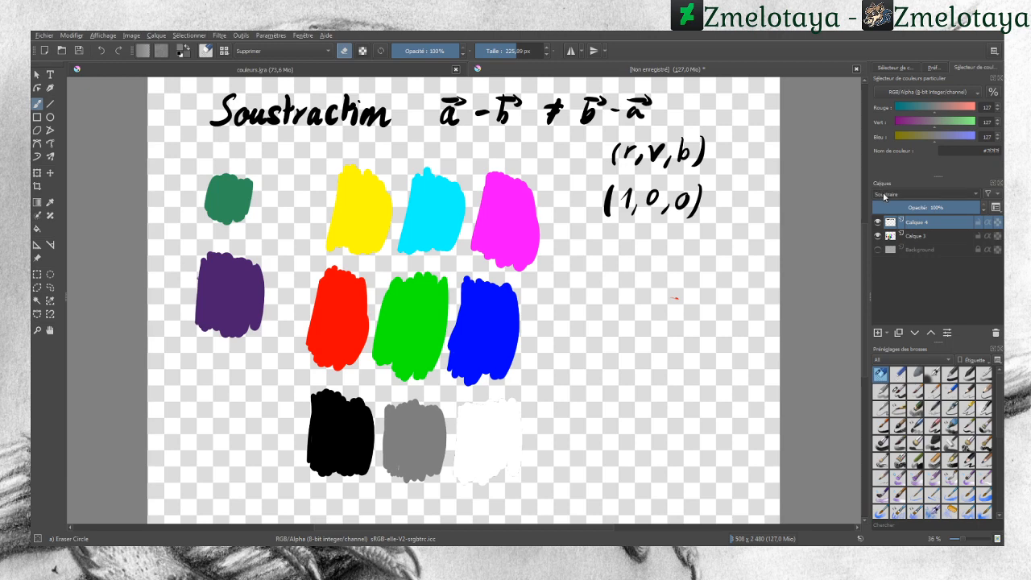
click(890, 199)
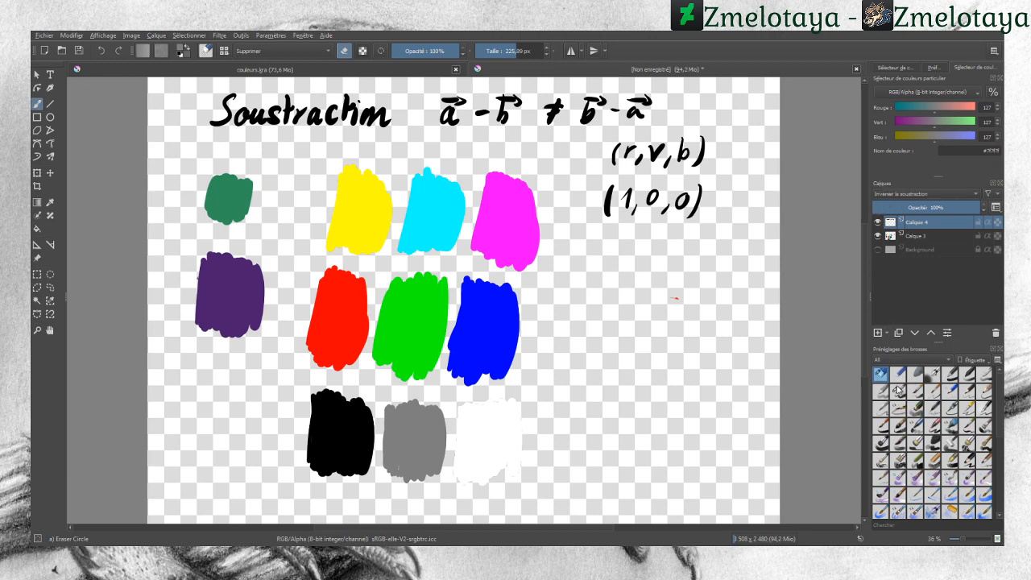
Step: Erase the old title and write the new title 'Inverser la soustraction' in black with a basic brush
mouse_move(649, 105)
mouse_down()
mouse_move(509, 111)
mouse_move(593, 102)
mouse_move(472, 124)
mouse_move(526, 122)
mouse_move(311, 131)
mouse_move(465, 108)
mouse_move(202, 120)
mouse_move(304, 96)
mouse_move(248, 102)
mouse_up()
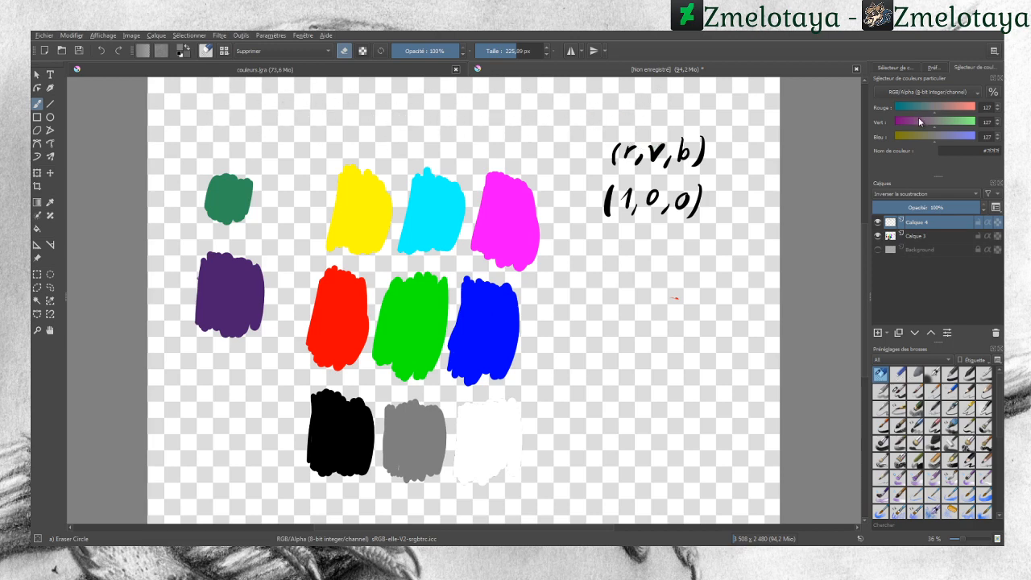
drag(939, 114, 875, 147)
click(899, 390)
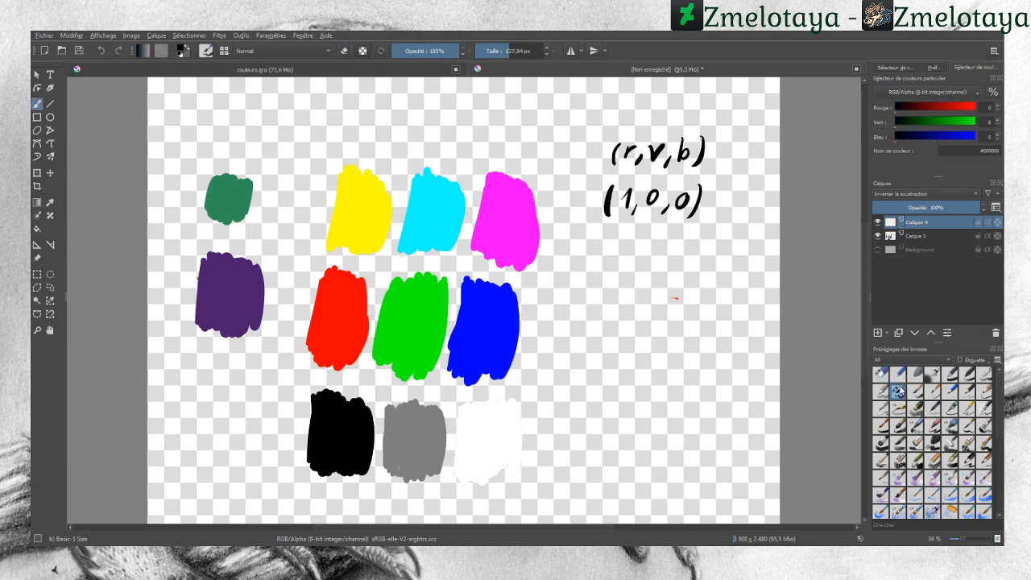
mouse_move(234, 102)
mouse_down()
mouse_move(208, 129)
mouse_move(246, 129)
mouse_move(255, 118)
mouse_up()
click(100, 50)
click(100, 50)
mouse_move(211, 92)
mouse_down()
mouse_move(208, 121)
mouse_move(252, 102)
mouse_move(258, 119)
mouse_move(311, 100)
mouse_move(337, 123)
mouse_move(460, 114)
mouse_move(451, 124)
mouse_up()
drag(473, 87, 470, 124)
mouse_move(462, 105)
mouse_down()
mouse_move(500, 108)
mouse_move(507, 126)
mouse_move(529, 100)
mouse_move(554, 124)
mouse_move(565, 114)
mouse_move(588, 119)
mouse_up()
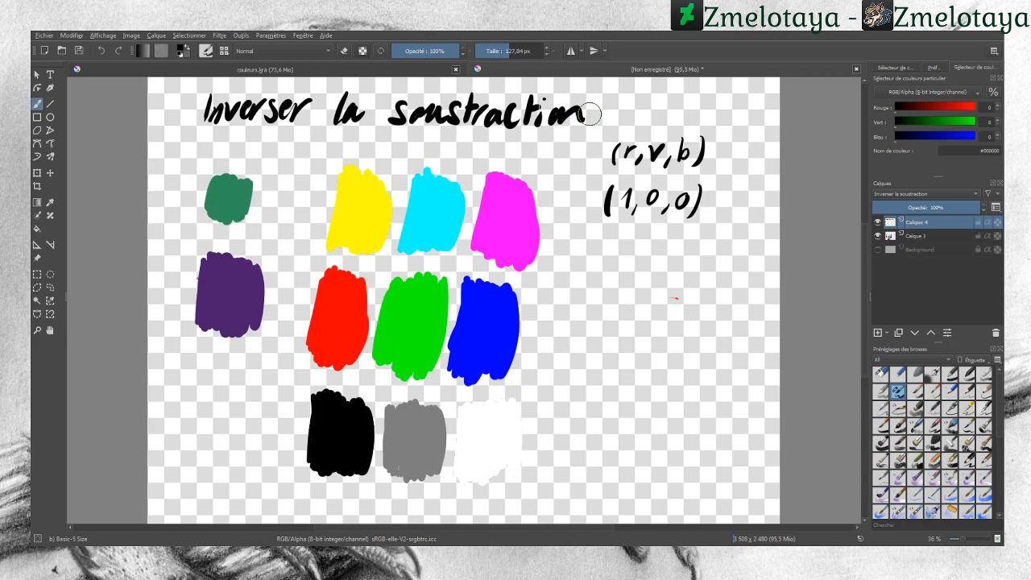
Step: Browse hues on the advanced colour selector's wheel
click(932, 69)
click(902, 69)
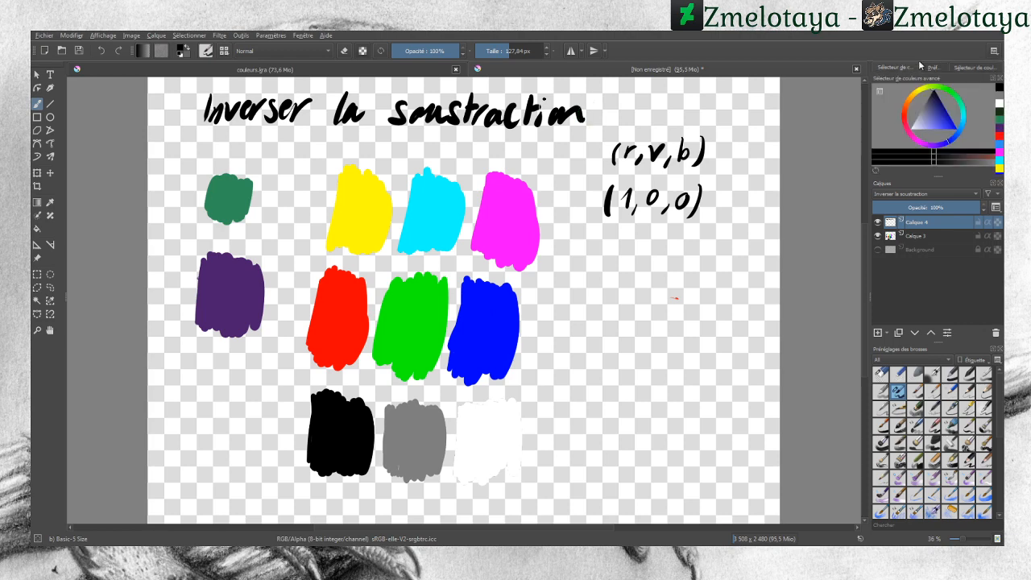
click(906, 118)
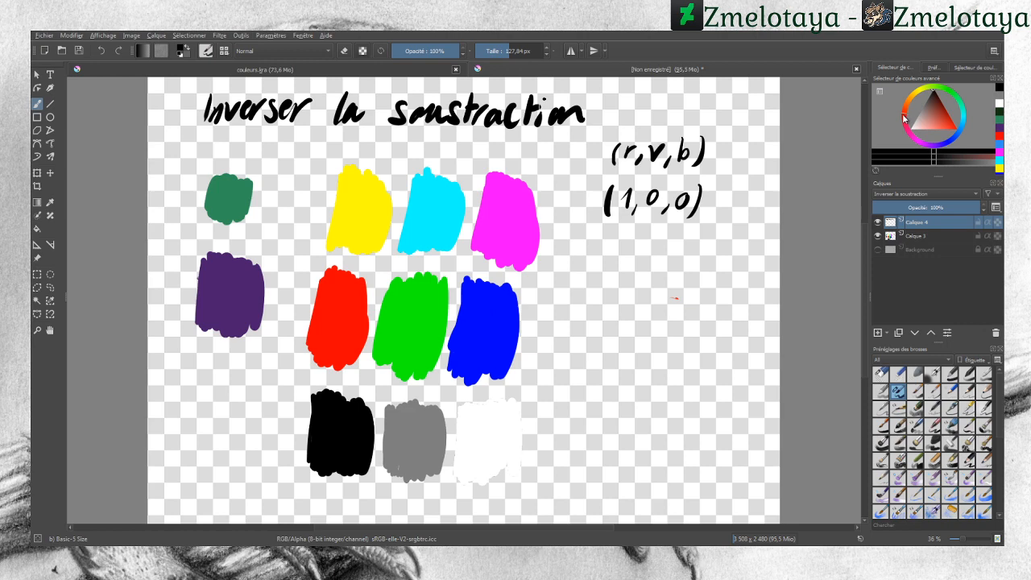
click(966, 119)
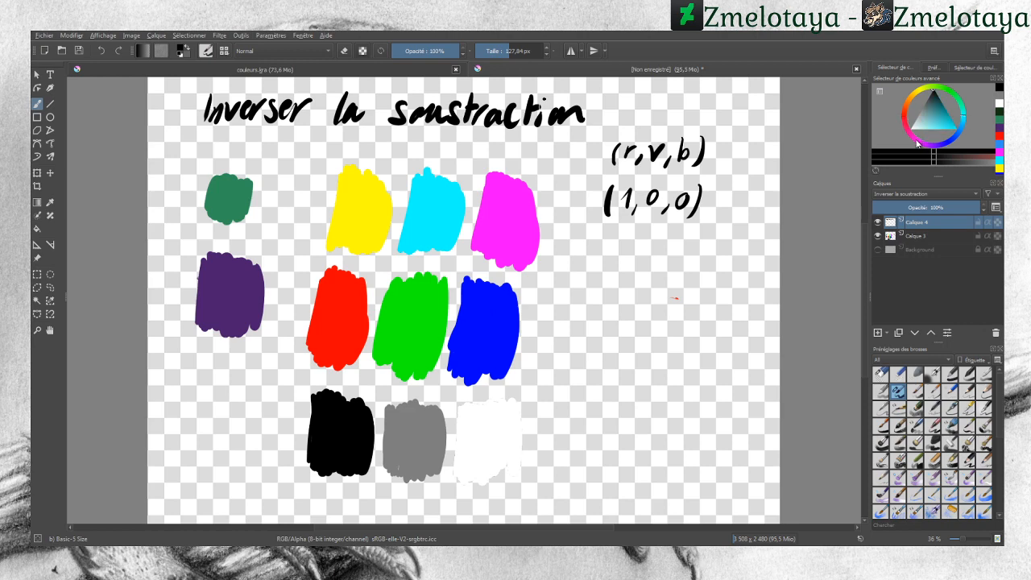
click(916, 141)
click(955, 94)
click(952, 145)
click(922, 95)
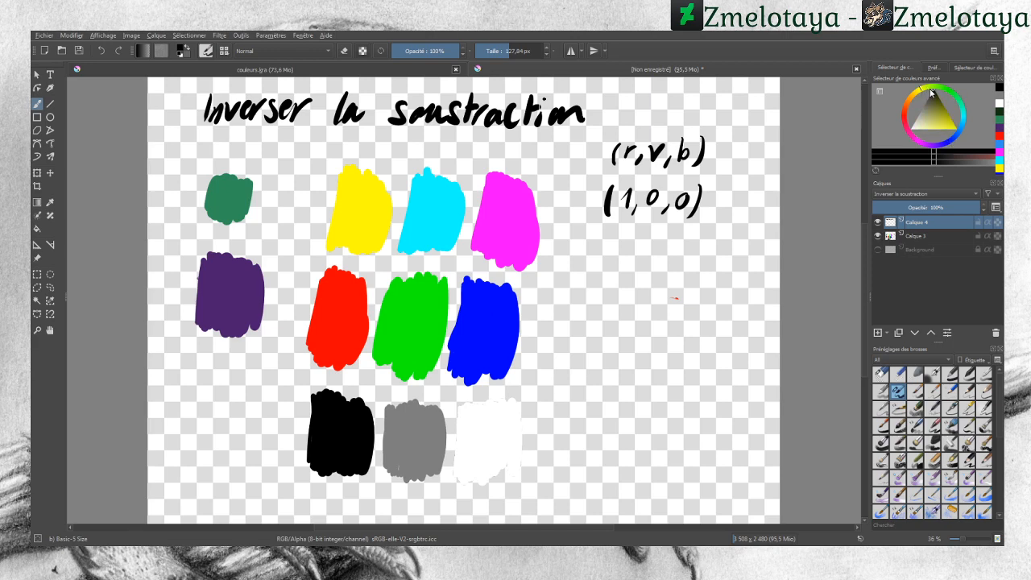
mouse_move(928, 120)
mouse_down()
mouse_move(924, 127)
mouse_move(945, 106)
mouse_move(923, 120)
mouse_move(936, 87)
mouse_move(907, 133)
mouse_move(929, 123)
mouse_move(928, 102)
mouse_move(927, 125)
mouse_move(922, 111)
mouse_up()
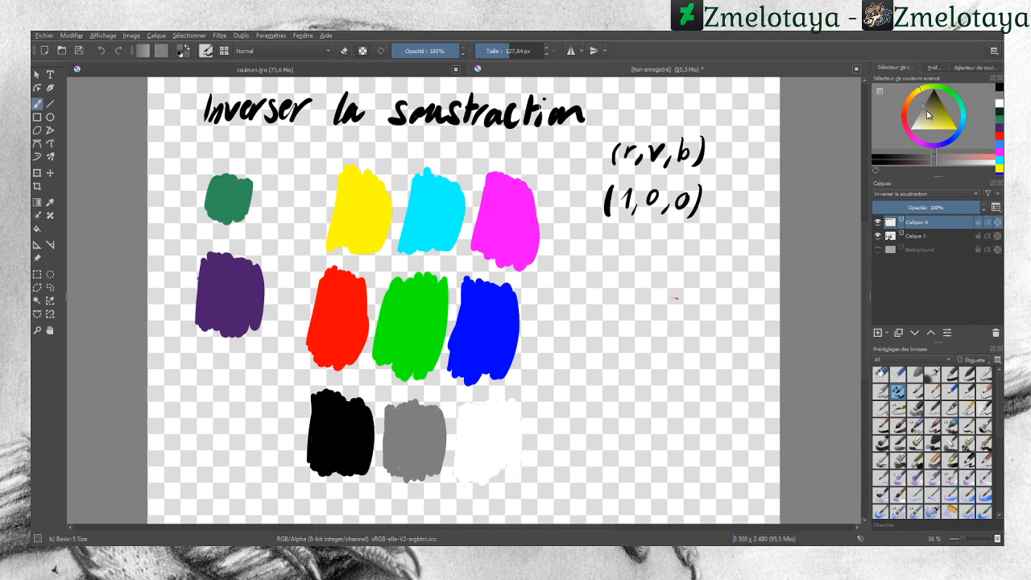
Step: Pick the green swatch's colour and paint a stroke over the red swatch
click(50, 202)
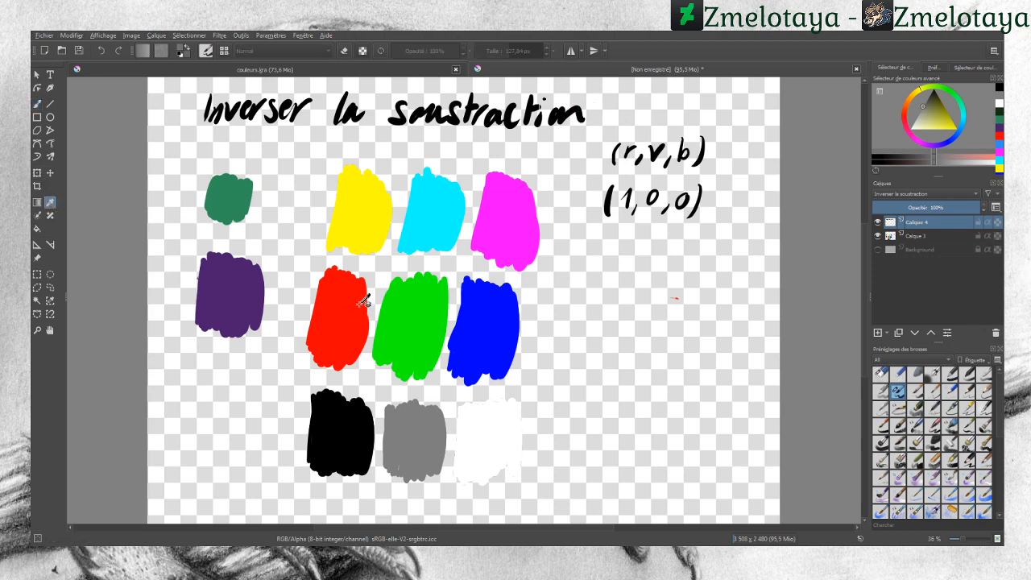
click(340, 311)
click(37, 104)
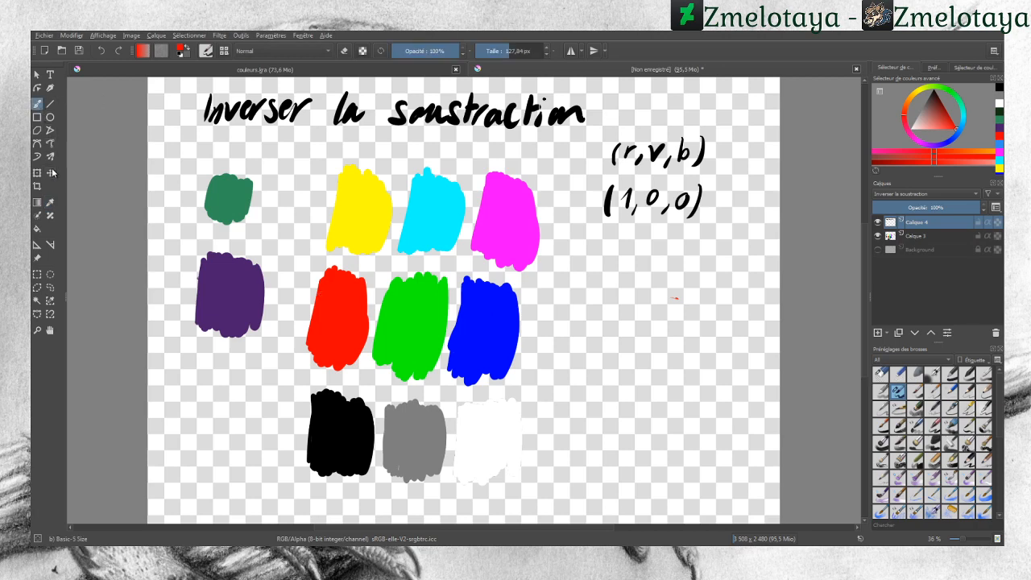
click(50, 203)
click(412, 333)
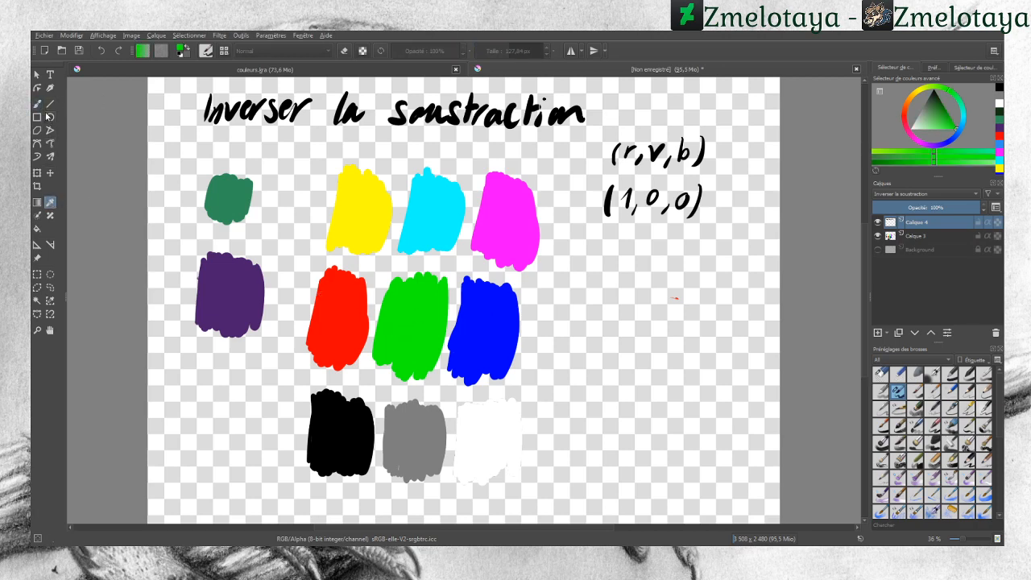
click(37, 104)
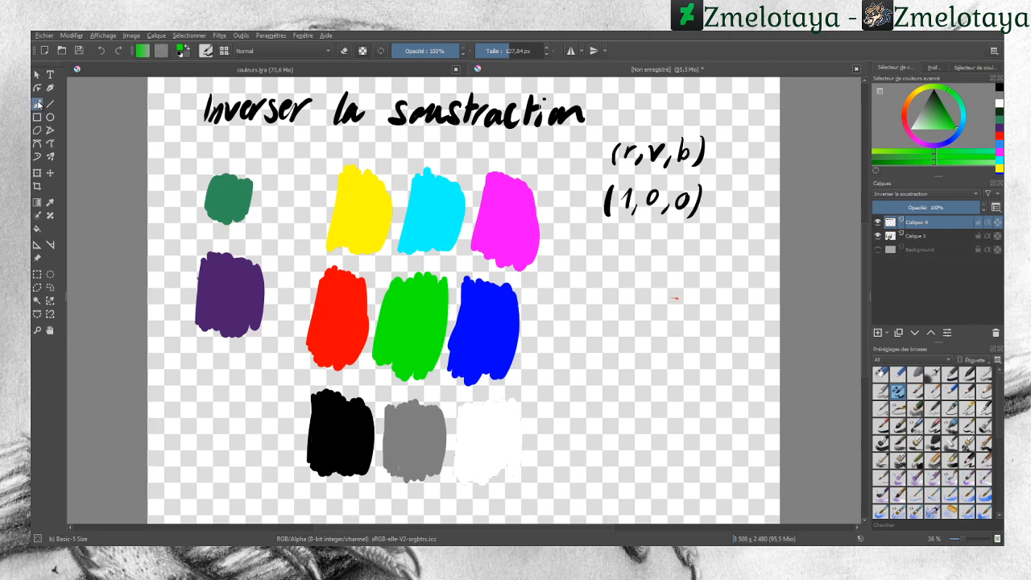
click(38, 104)
drag(346, 296, 328, 330)
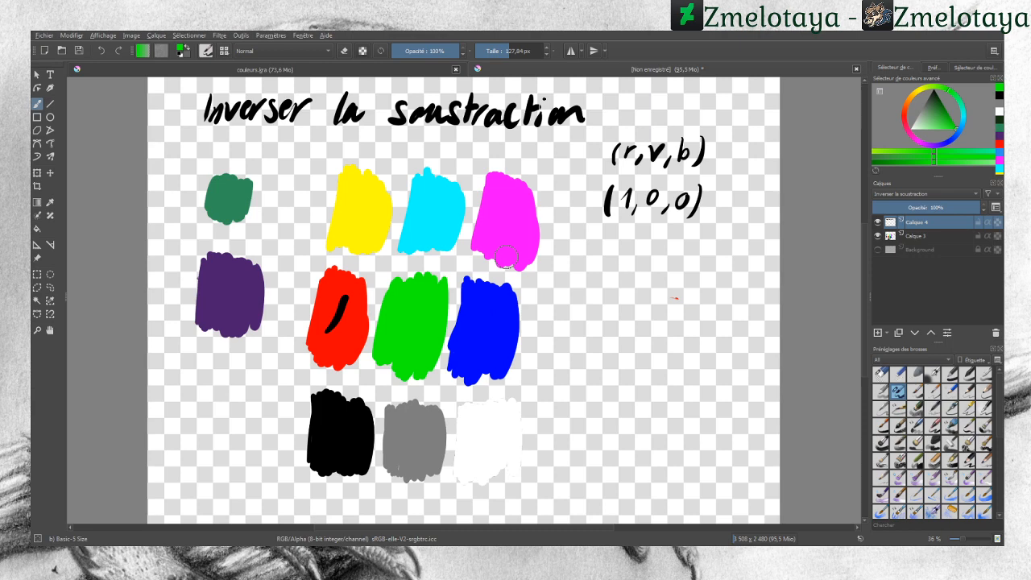
Step: Paint green strokes over the blue, yellow, cyan, magenta, white and grey swatches
drag(494, 306, 474, 338)
drag(350, 223, 373, 197)
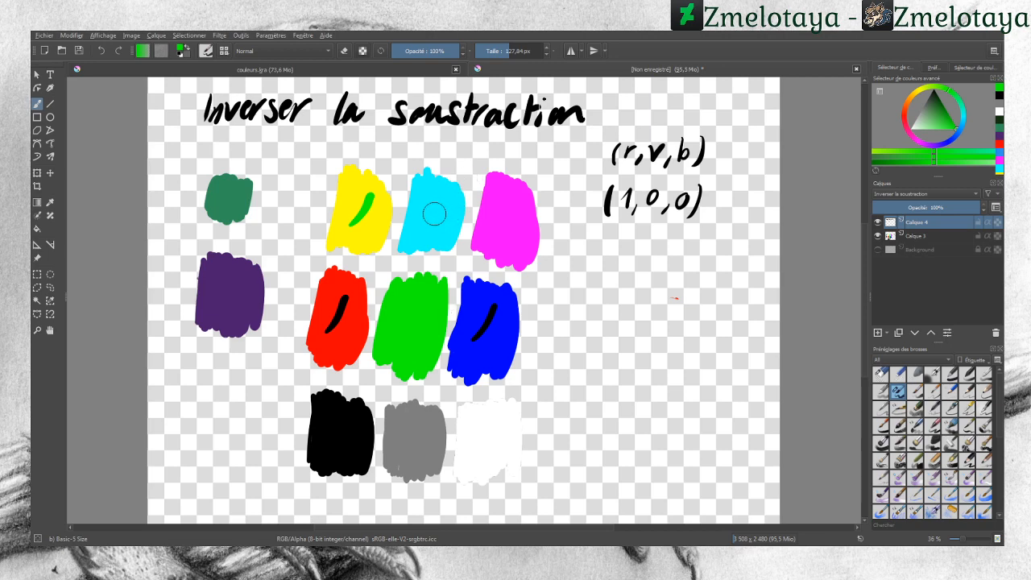
drag(417, 228, 448, 194)
drag(493, 231, 516, 195)
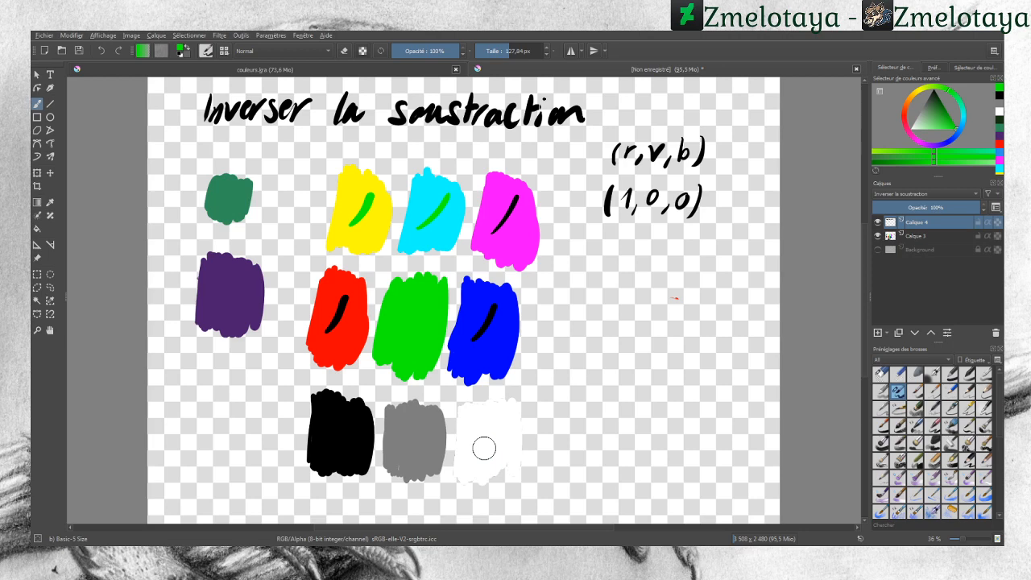
drag(481, 451, 500, 417)
drag(403, 449, 421, 421)
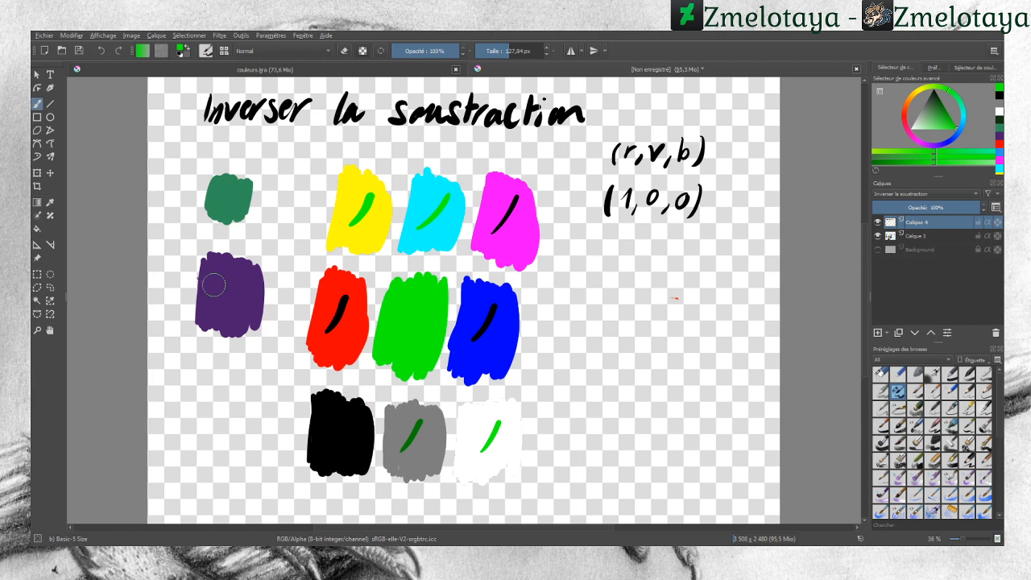
Step: Pick the purple swatch's colour and write its values 75 30 109 to the right of the swatches
click(50, 203)
click(237, 286)
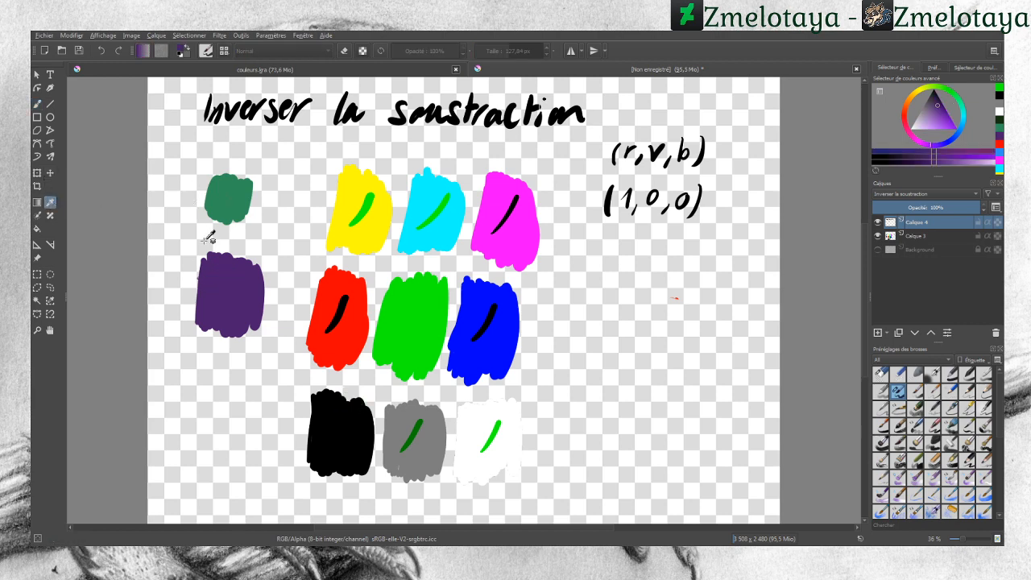
click(38, 103)
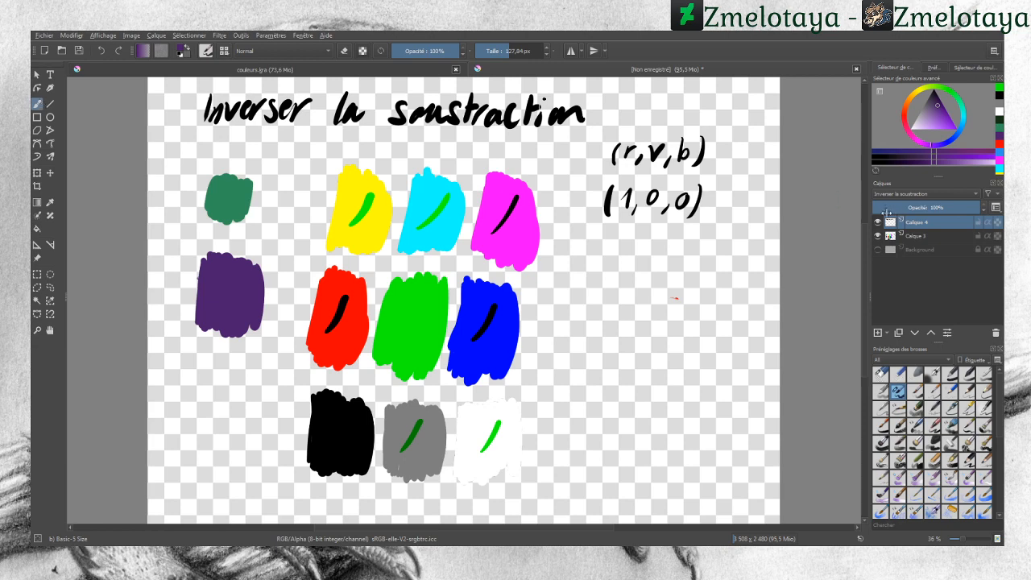
click(963, 69)
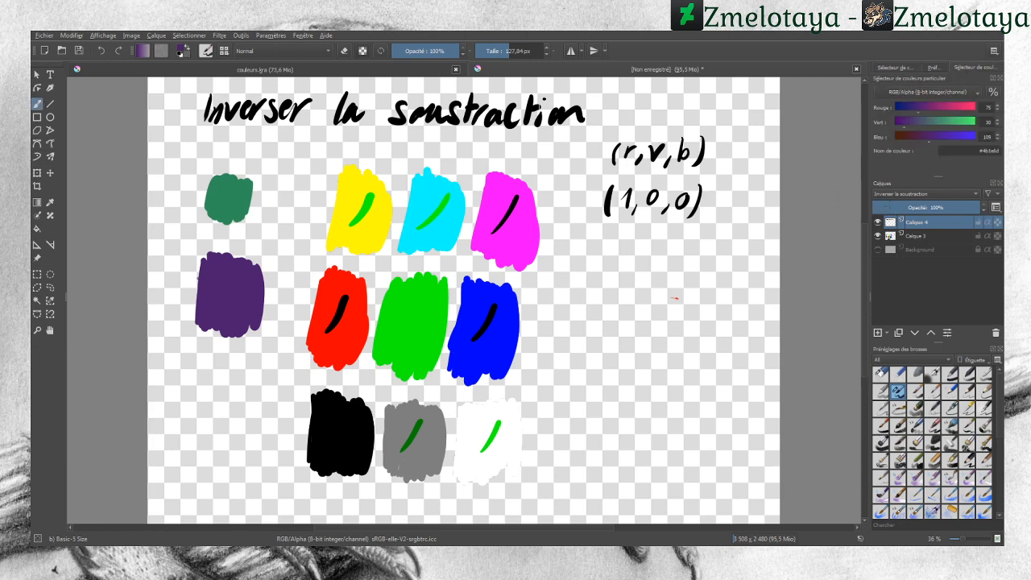
mouse_move(597, 307)
mouse_down()
mouse_move(597, 324)
mouse_move(609, 312)
mouse_move(611, 321)
mouse_move(650, 320)
mouse_move(674, 307)
mouse_move(714, 319)
mouse_move(733, 304)
mouse_move(759, 311)
mouse_move(754, 321)
mouse_up()
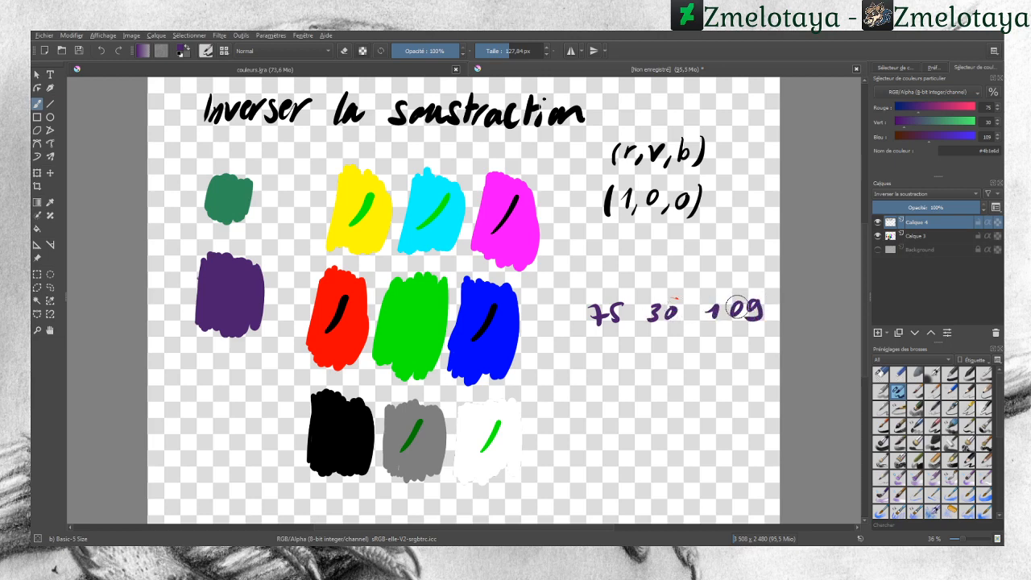
Step: Pick the green swatch's colour and write its values 48 143 90 beneath the purple values
click(50, 202)
click(228, 200)
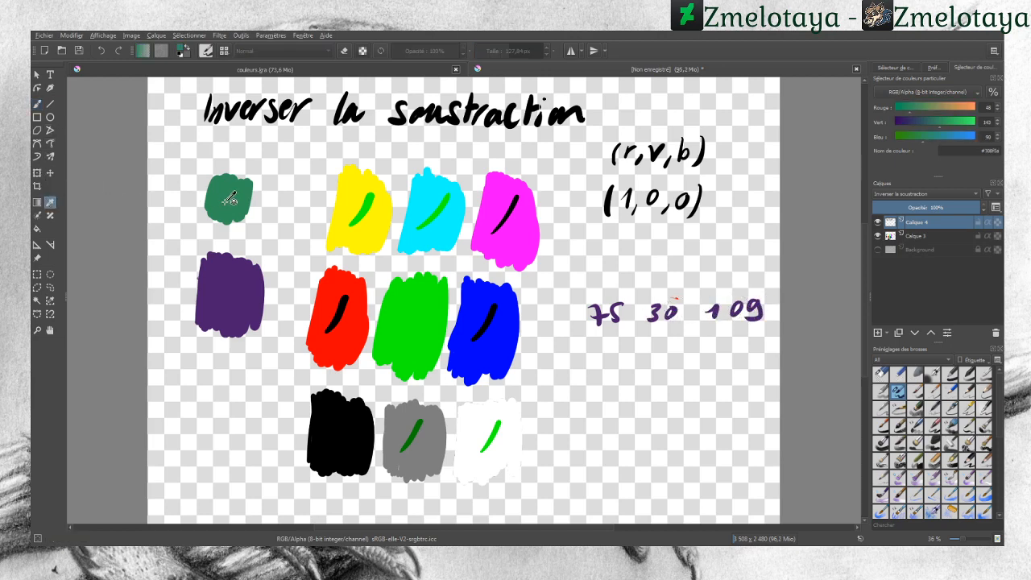
click(37, 104)
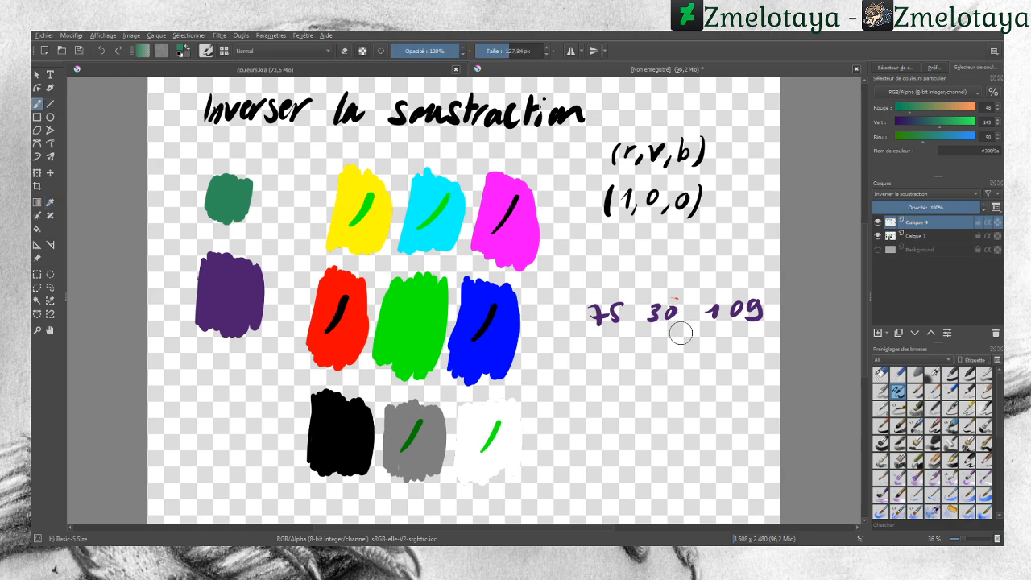
mouse_move(620, 342)
mouse_down()
mouse_move(617, 353)
mouse_move(673, 348)
mouse_up()
drag(670, 342, 677, 356)
mouse_move(736, 339)
mouse_down()
mouse_move(727, 355)
mouse_move(747, 338)
mouse_up()
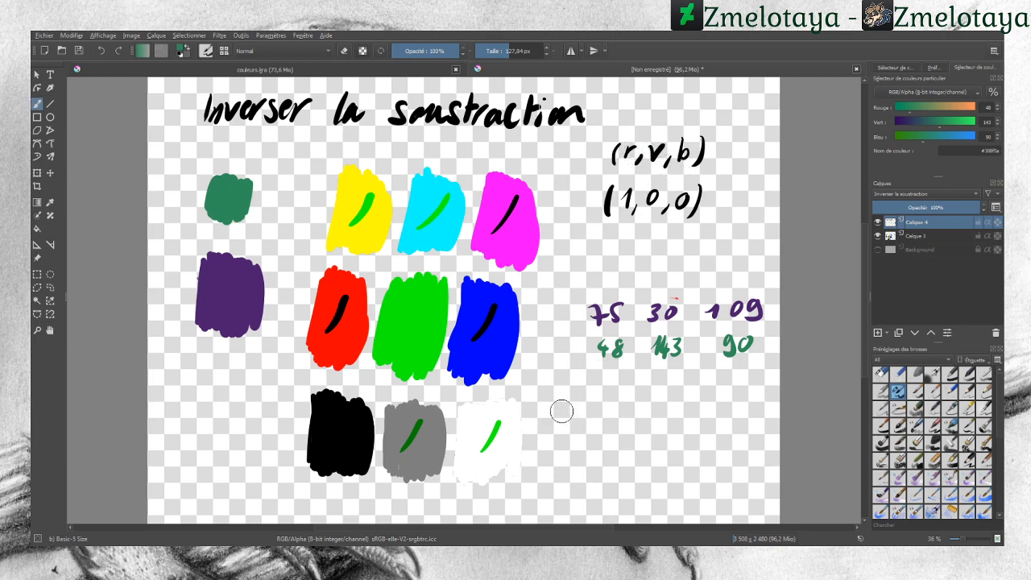
Step: Write the inverse subtraction formula (1-r; 1-v; 1-b) below the colour values
mouse_move(560, 400)
mouse_down()
mouse_move(556, 427)
mouse_move(606, 409)
mouse_move(612, 424)
mouse_move(661, 408)
mouse_move(669, 422)
mouse_move(695, 411)
mouse_move(720, 426)
mouse_up()
click(616, 409)
click(671, 409)
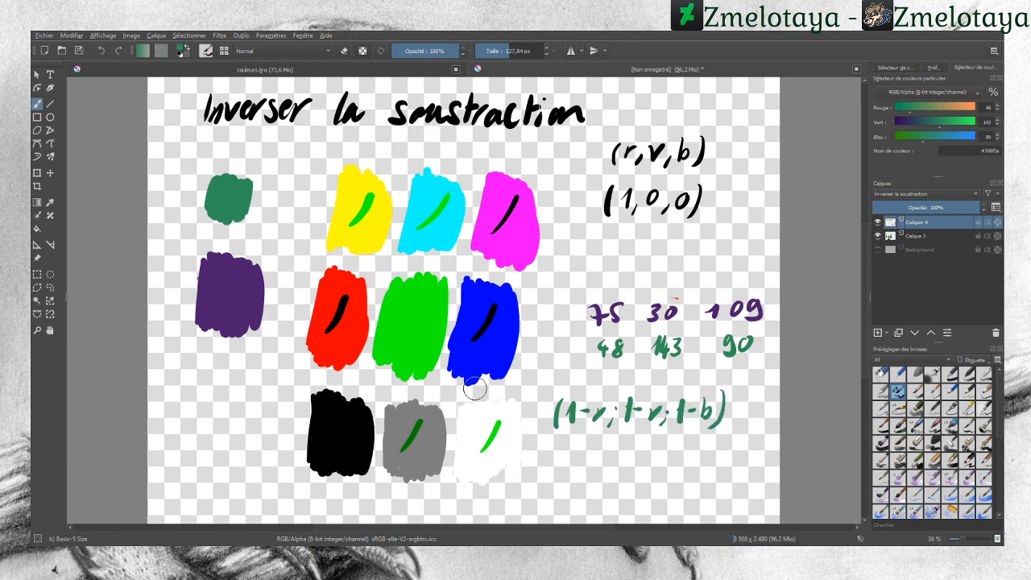
Step: Write the calculation (255-48; 255-143; 255-90) beneath the formula
drag(550, 451, 545, 476)
mouse_move(557, 450)
mouse_down()
mouse_move(555, 475)
mouse_move(578, 459)
mouse_up()
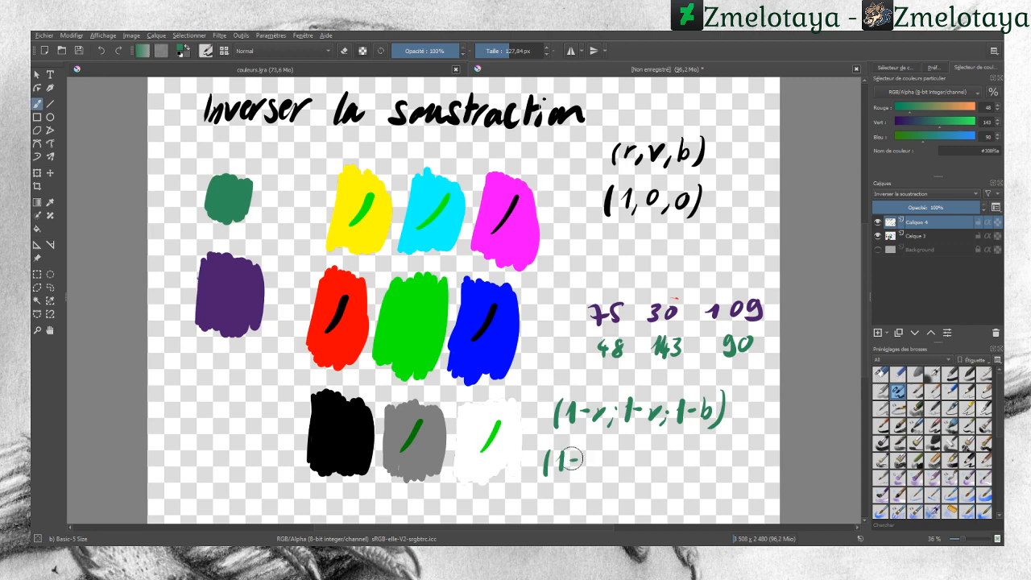
click(106, 52)
click(106, 52)
mouse_move(557, 452)
mouse_down()
mouse_move(555, 471)
mouse_move(568, 469)
mouse_up()
drag(573, 454, 567, 471)
mouse_move(580, 455)
mouse_down()
mouse_move(589, 454)
mouse_move(578, 471)
mouse_move(602, 461)
mouse_up()
mouse_move(614, 453)
mouse_down()
mouse_move(610, 472)
mouse_move(625, 470)
mouse_up()
mouse_move(625, 471)
mouse_down()
mouse_move(631, 454)
mouse_move(637, 472)
mouse_move(668, 472)
mouse_up()
click(642, 460)
mouse_move(666, 452)
mouse_down()
mouse_move(675, 451)
mouse_move(681, 472)
mouse_up()
drag(676, 452, 697, 462)
mouse_move(704, 452)
mouse_down()
mouse_move(702, 472)
mouse_move(707, 466)
mouse_up()
mouse_move(716, 453)
mouse_down()
mouse_move(723, 473)
mouse_move(710, 495)
mouse_up()
drag(708, 481, 723, 495)
mouse_move(719, 481)
mouse_down()
mouse_move(750, 501)
mouse_move(761, 481)
mouse_up()
drag(769, 468, 767, 503)
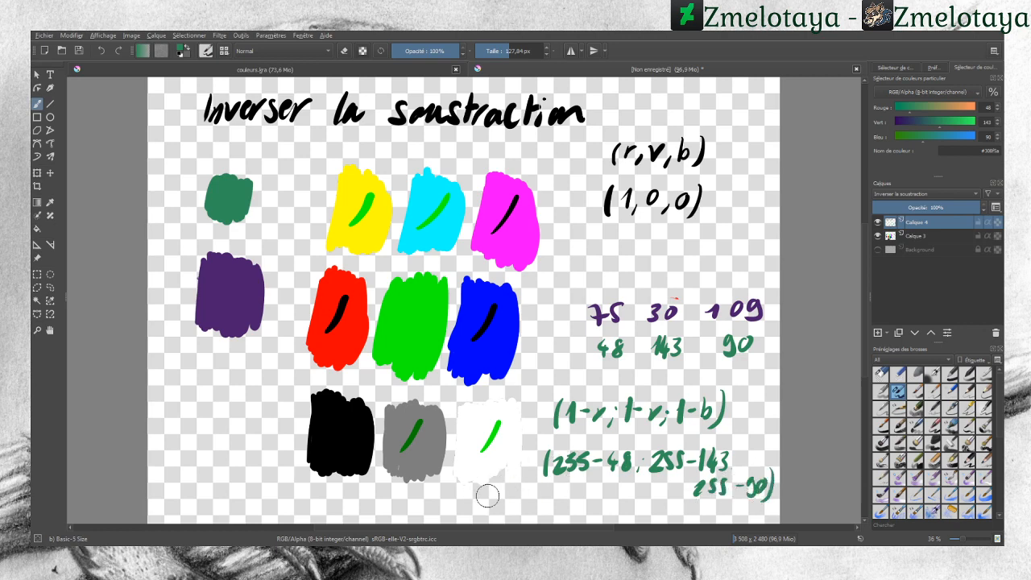
Step: Write the result (207; 112; 165) beneath the calculation
drag(476, 495, 473, 509)
mouse_move(487, 497)
mouse_down()
mouse_move(498, 510)
mouse_move(505, 497)
mouse_move(515, 509)
mouse_move(507, 500)
mouse_move(530, 500)
mouse_move(528, 512)
mouse_up()
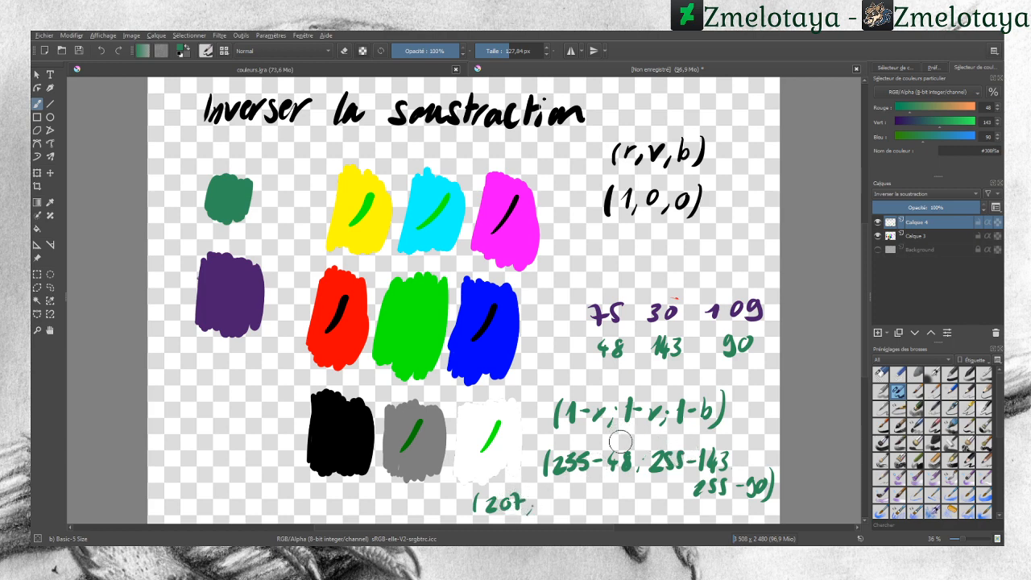
drag(640, 454, 640, 456)
mouse_move(544, 498)
mouse_down()
mouse_move(541, 513)
mouse_move(553, 498)
mouse_move(551, 512)
mouse_move(577, 500)
mouse_up()
drag(578, 505, 598, 506)
mouse_move(612, 495)
mouse_down()
mouse_move(608, 511)
mouse_move(632, 499)
mouse_move(624, 513)
mouse_up()
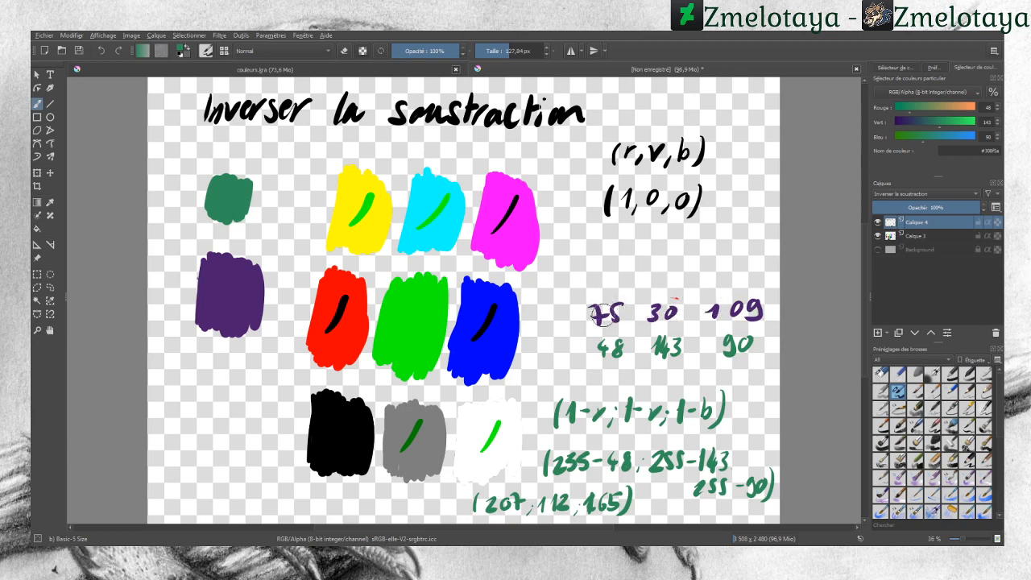
Step: Pick the green swatch's colour and paint a stroke over the purple swatch
click(49, 200)
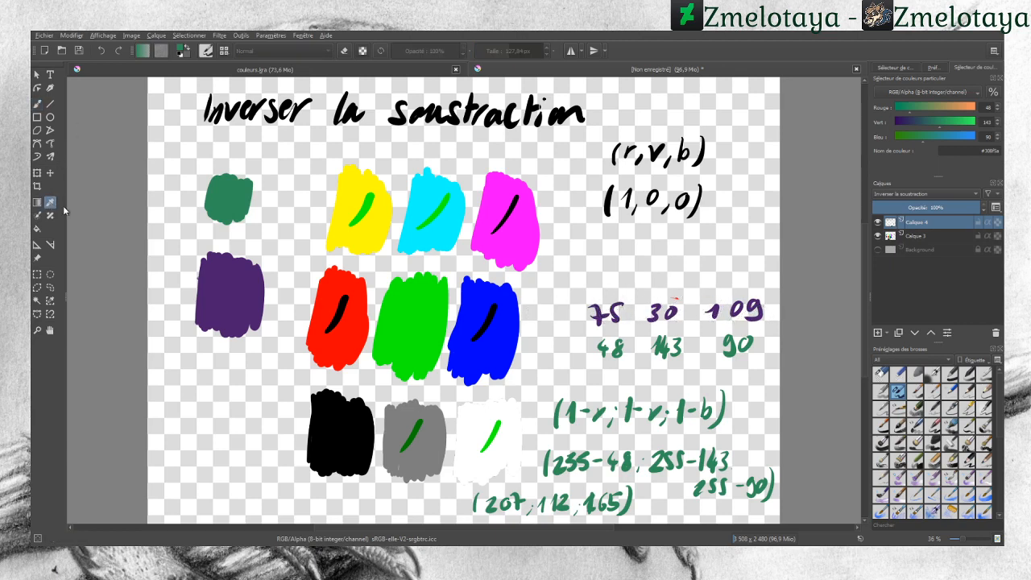
click(230, 276)
click(229, 200)
click(37, 104)
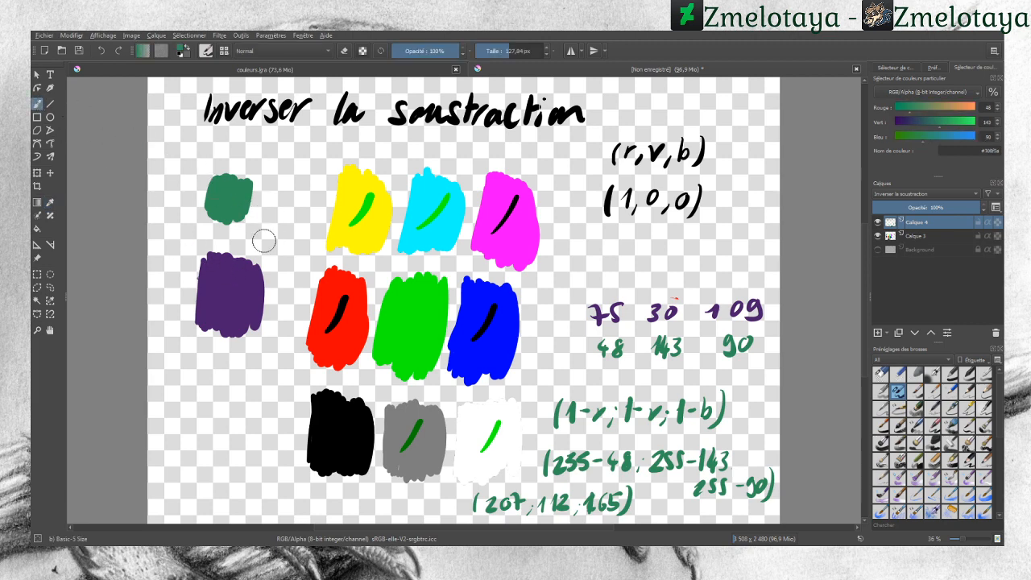
drag(215, 315, 235, 279)
Step: Pick the purple swatch's colour and paint a stroke over the green swatch
click(51, 205)
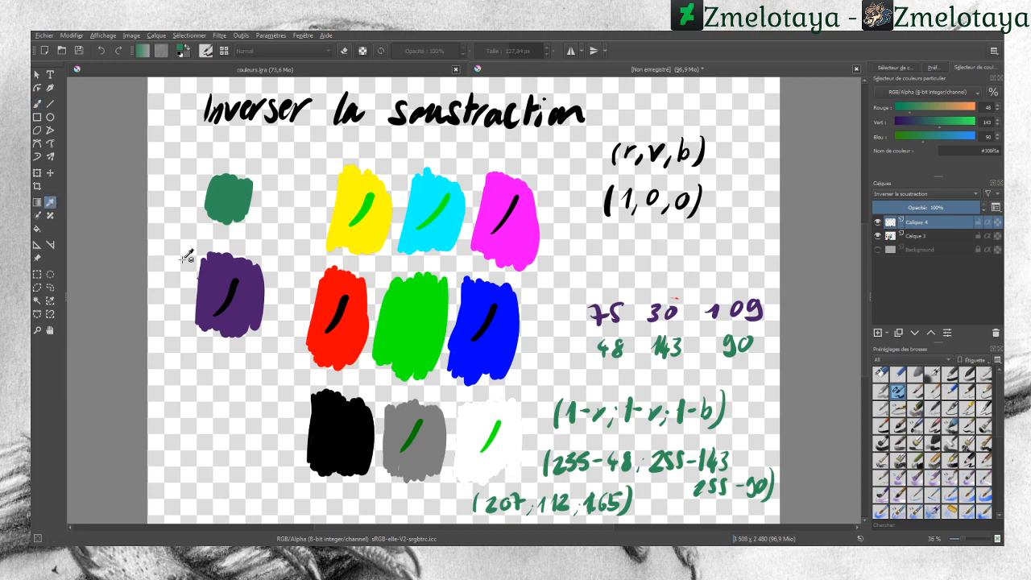
click(227, 269)
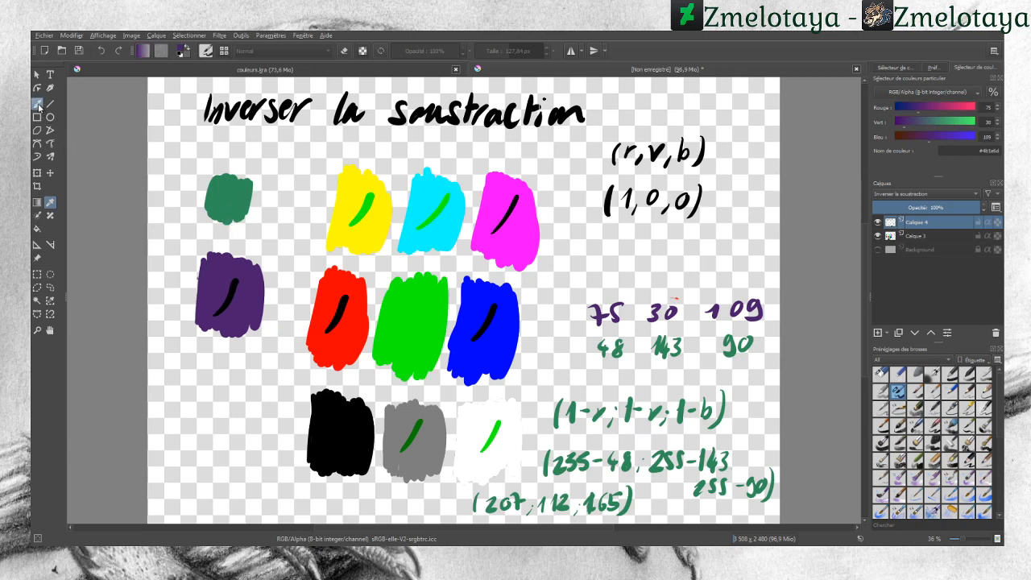
click(37, 104)
drag(233, 189, 222, 214)
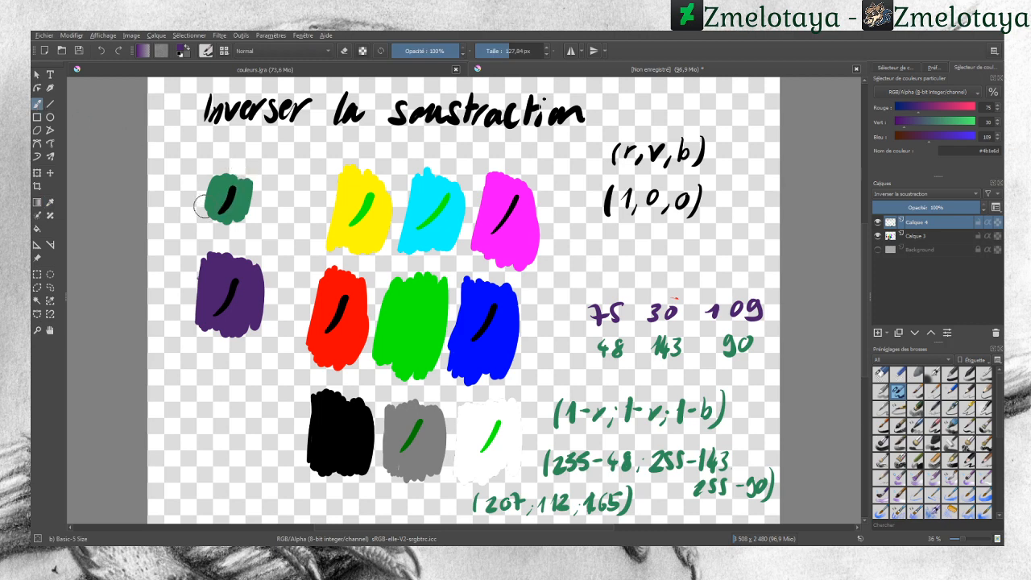
Step: Undo the purple stroke on the green swatch
click(103, 52)
click(50, 202)
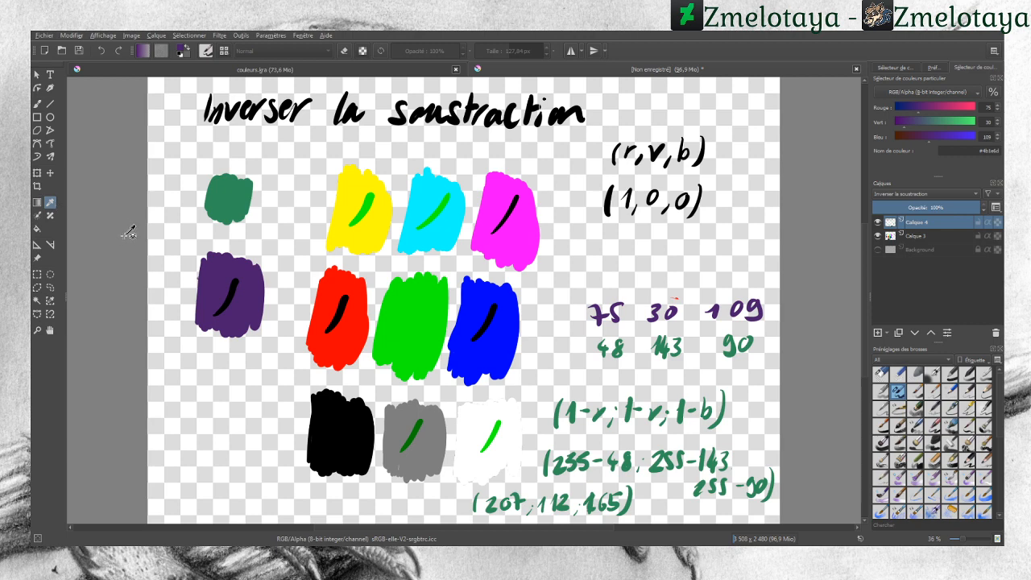
click(37, 103)
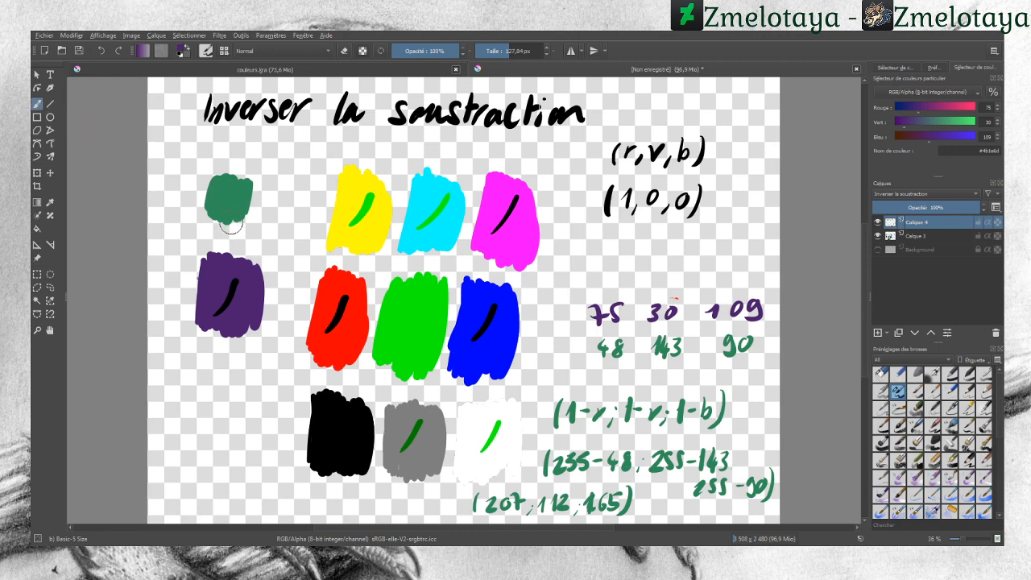
Step: Erase all test strokes and handwritten calculations with the eraser brush, keeping the swatches and title
click(881, 374)
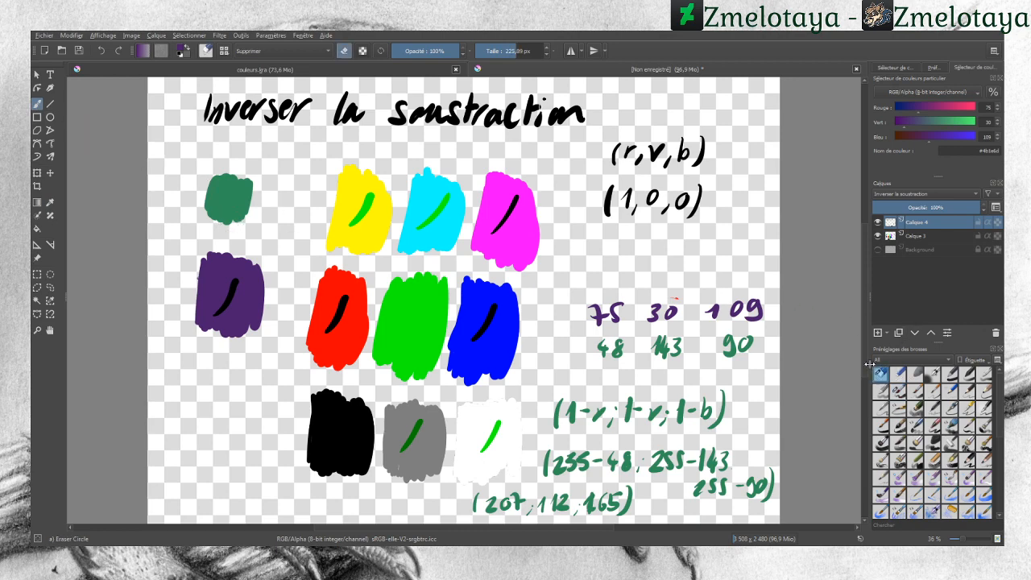
mouse_move(519, 499)
mouse_down()
mouse_move(468, 506)
mouse_move(519, 518)
mouse_move(512, 502)
mouse_move(555, 461)
mouse_move(551, 513)
mouse_move(565, 382)
mouse_move(574, 386)
mouse_move(585, 511)
mouse_move(596, 394)
mouse_move(602, 420)
mouse_move(589, 288)
mouse_move(636, 502)
mouse_move(607, 295)
mouse_move(651, 439)
mouse_move(664, 390)
mouse_move(651, 305)
mouse_move(671, 450)
mouse_move(635, 271)
mouse_move(662, 459)
mouse_move(648, 276)
mouse_move(690, 495)
mouse_move(675, 296)
mouse_move(716, 494)
mouse_move(721, 345)
mouse_move(756, 506)
mouse_move(731, 292)
mouse_move(767, 432)
mouse_move(756, 422)
mouse_move(750, 315)
mouse_move(736, 344)
mouse_move(753, 468)
mouse_move(721, 486)
mouse_move(492, 441)
mouse_move(498, 422)
mouse_move(394, 481)
mouse_move(355, 401)
mouse_move(320, 370)
mouse_move(336, 288)
mouse_move(360, 252)
mouse_move(363, 204)
mouse_move(400, 263)
mouse_move(424, 185)
mouse_move(481, 276)
mouse_move(501, 332)
mouse_move(514, 206)
mouse_up()
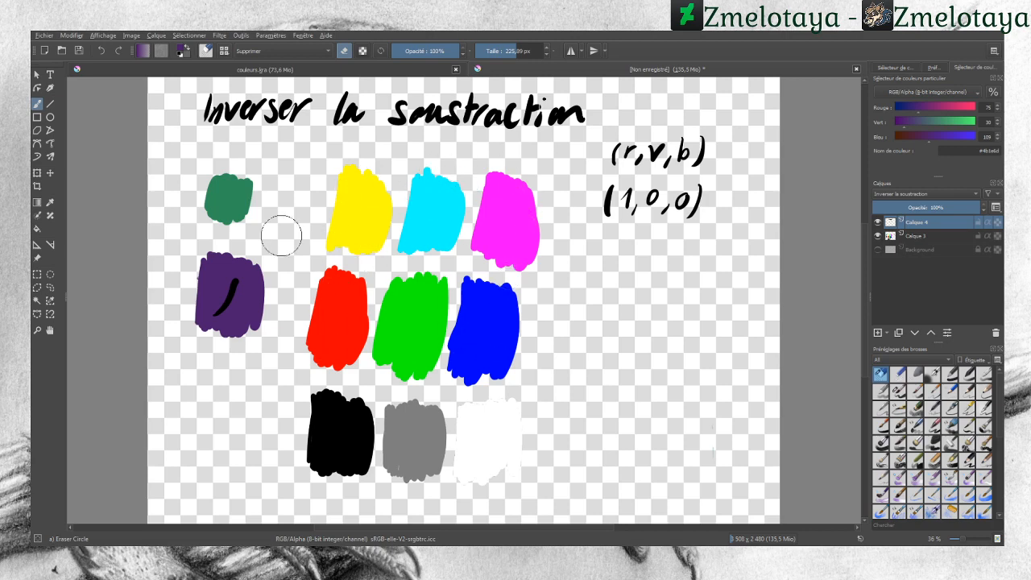
drag(226, 269, 235, 307)
Step: Set the colour to white and paint horizontal strokes across each row of swatches and the left swatches
drag(963, 108, 978, 111)
drag(972, 122, 989, 136)
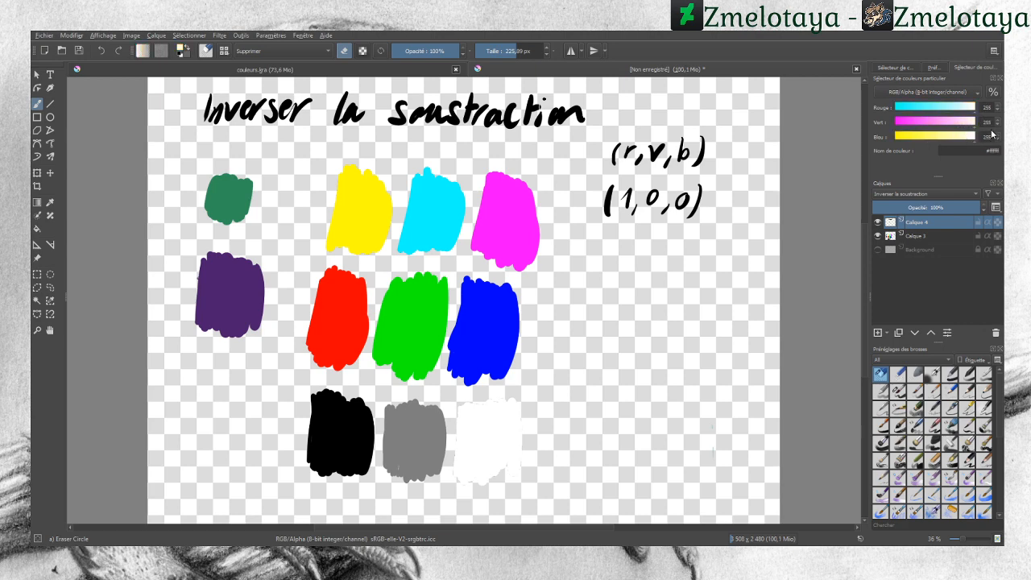
click(899, 391)
drag(568, 219, 294, 225)
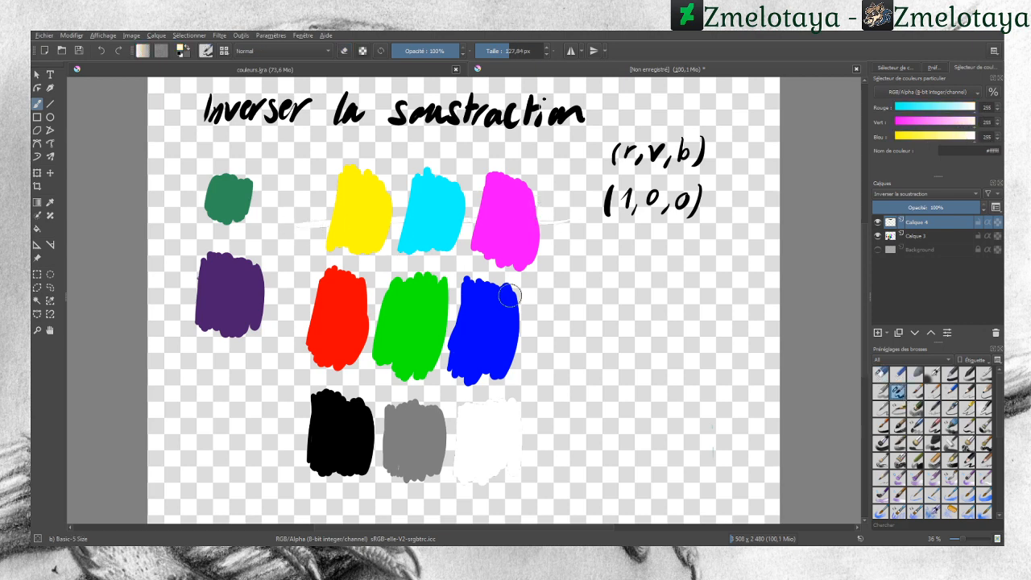
drag(553, 327, 284, 321)
mouse_move(567, 430)
mouse_down()
mouse_move(355, 440)
mouse_move(277, 436)
mouse_up()
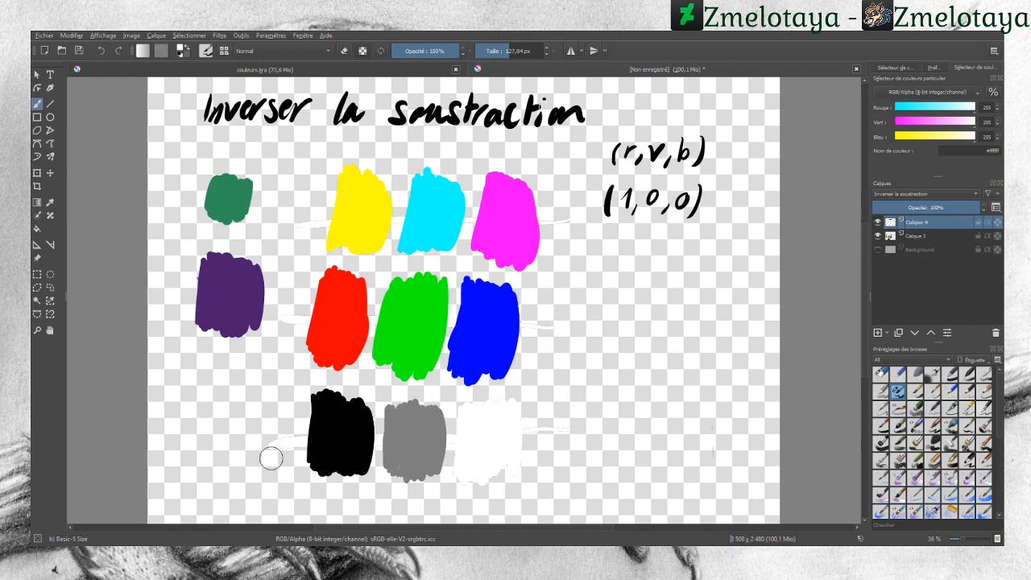
drag(275, 294, 169, 286)
drag(277, 211, 172, 188)
Step: Undo the white strokes
click(104, 51)
click(103, 51)
click(103, 51)
click(104, 52)
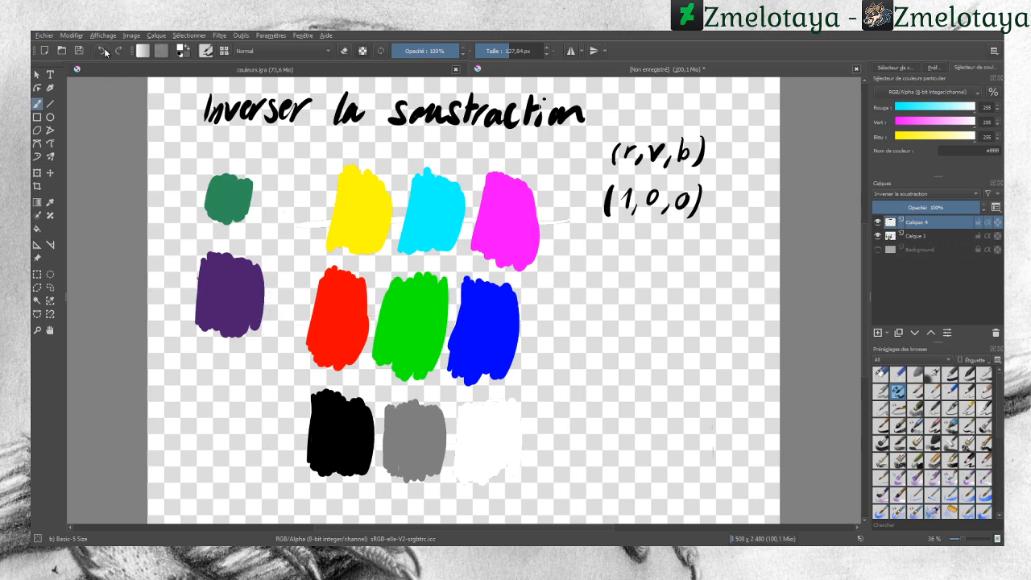
click(105, 52)
Step: Set the colour to 127 127 127 and paint horizontal strokes across the three rows of swatches
key(BackSpace)
key(BackSpace)
key(BackSpace)
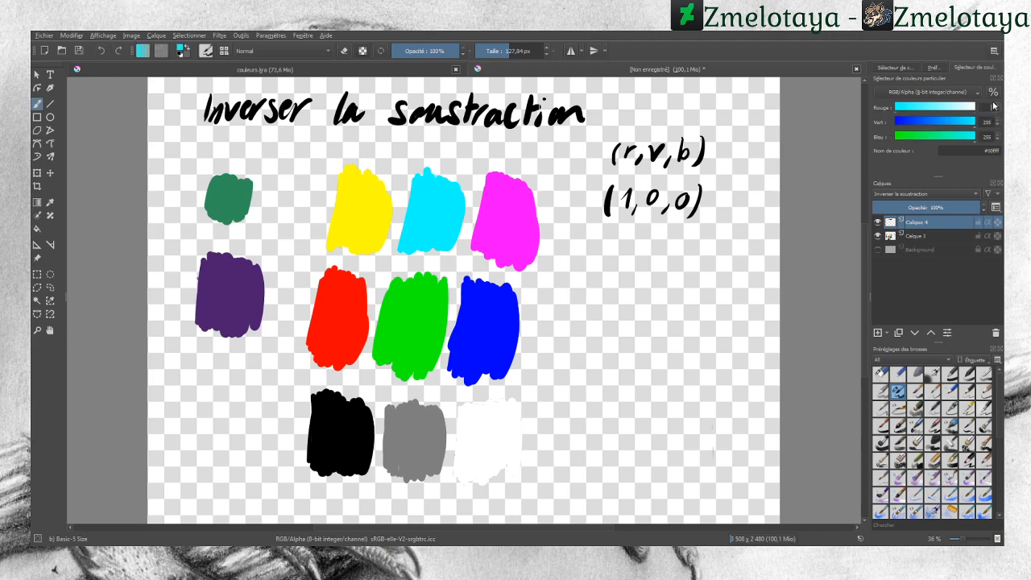
text(127)
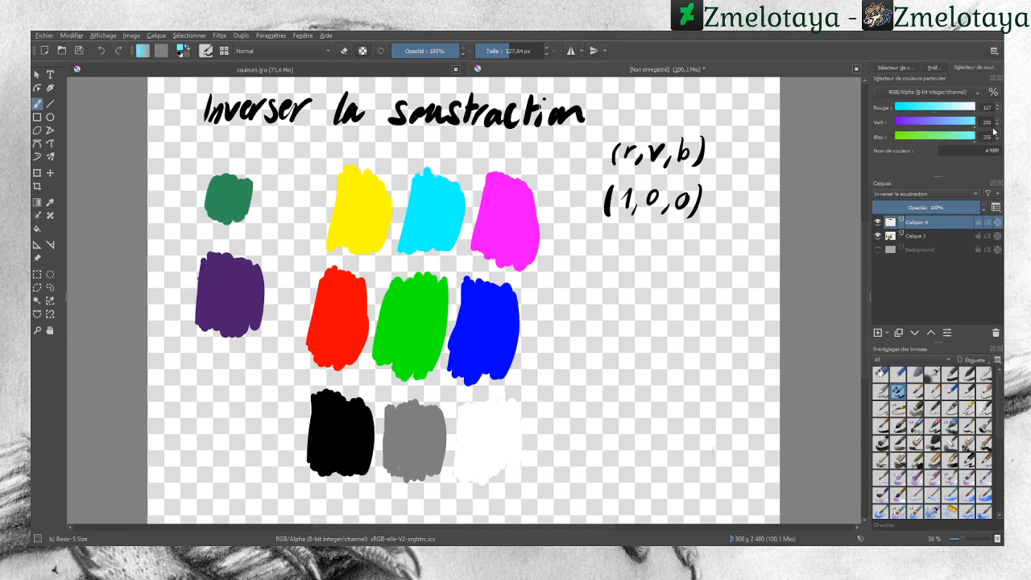
key(BackSpace)
key(BackSpace)
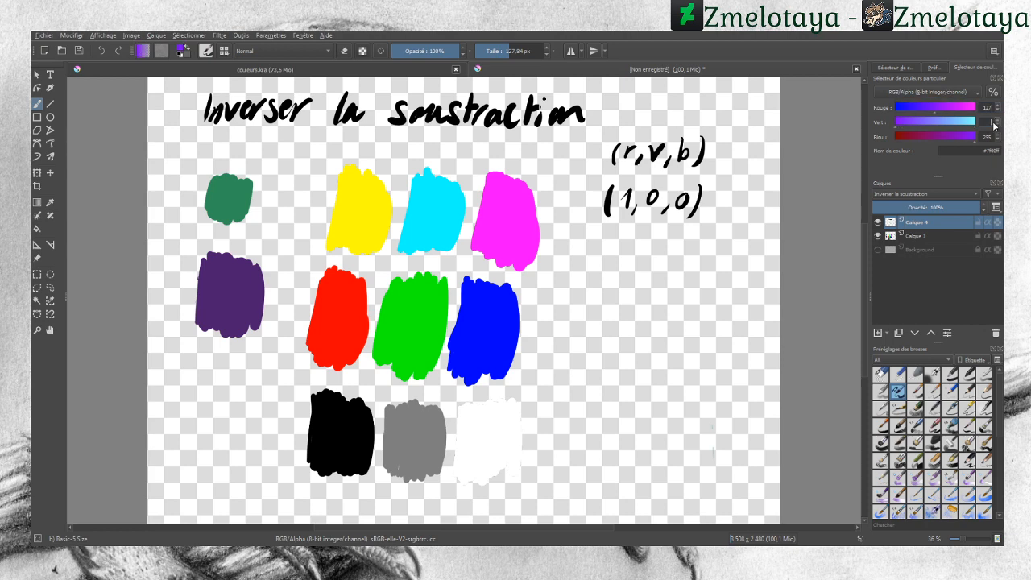
key(Return)
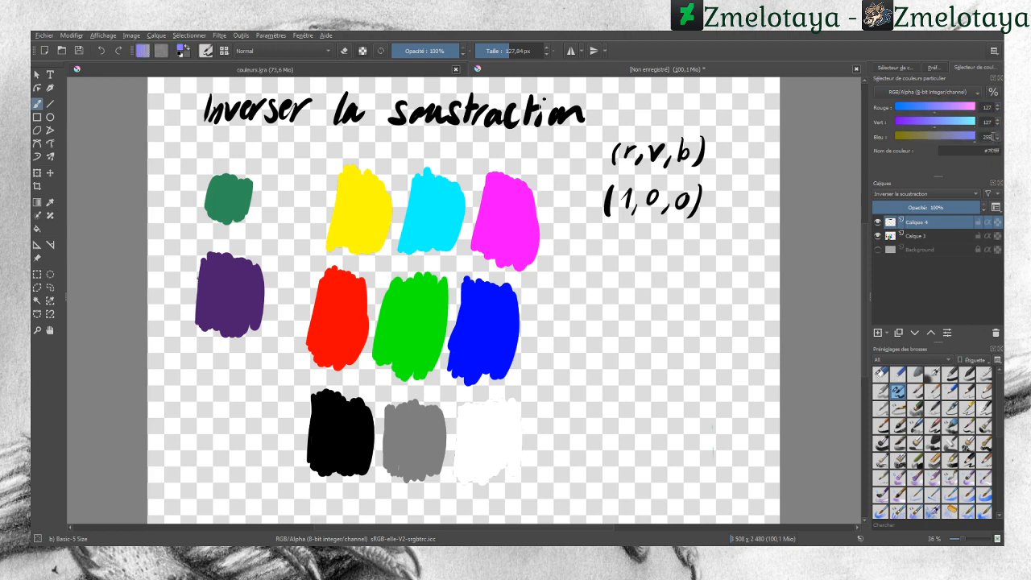
key(BackSpace)
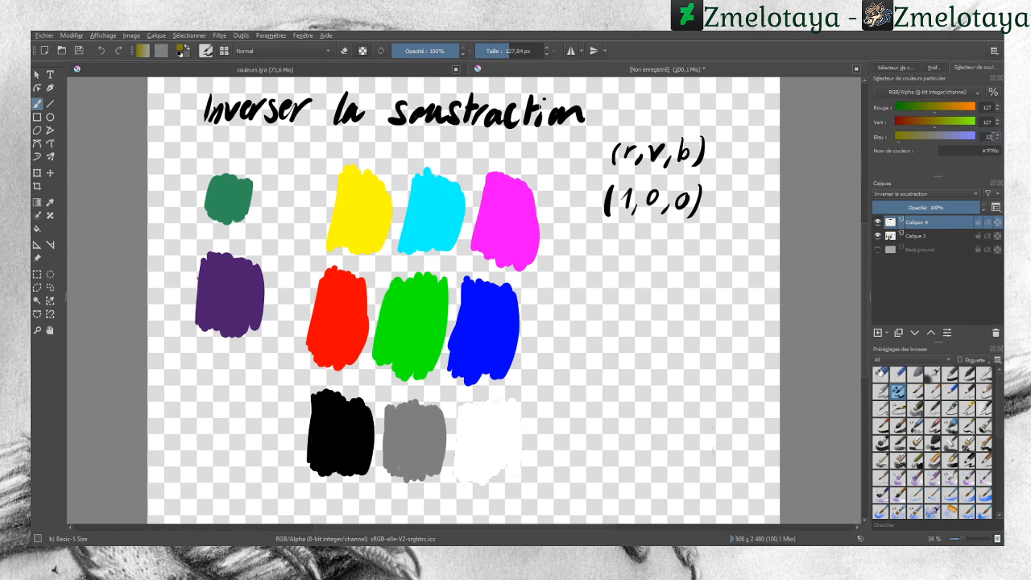
text(7)
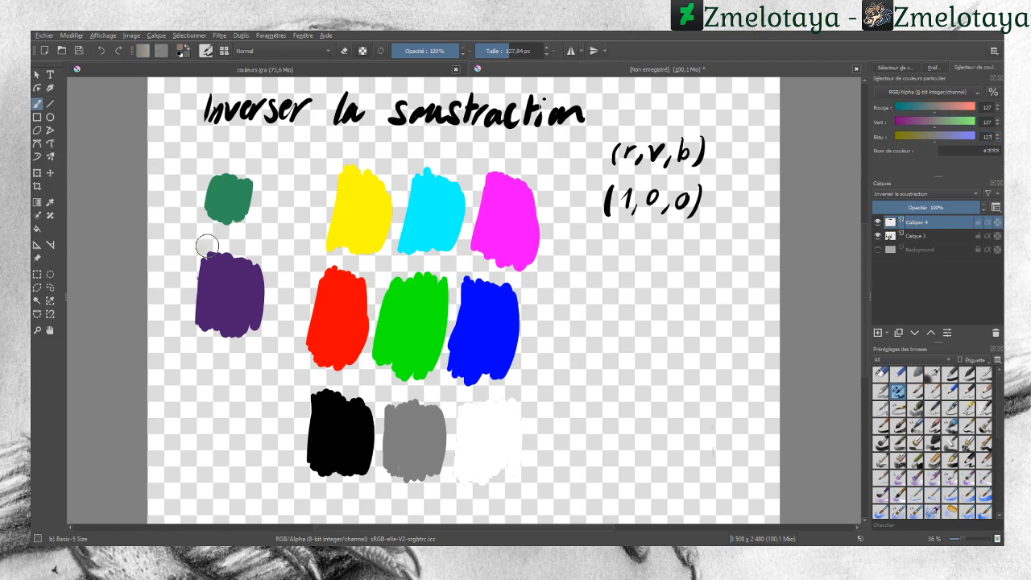
drag(549, 322, 296, 321)
mouse_move(517, 216)
mouse_down()
mouse_move(555, 220)
mouse_move(303, 209)
mouse_up()
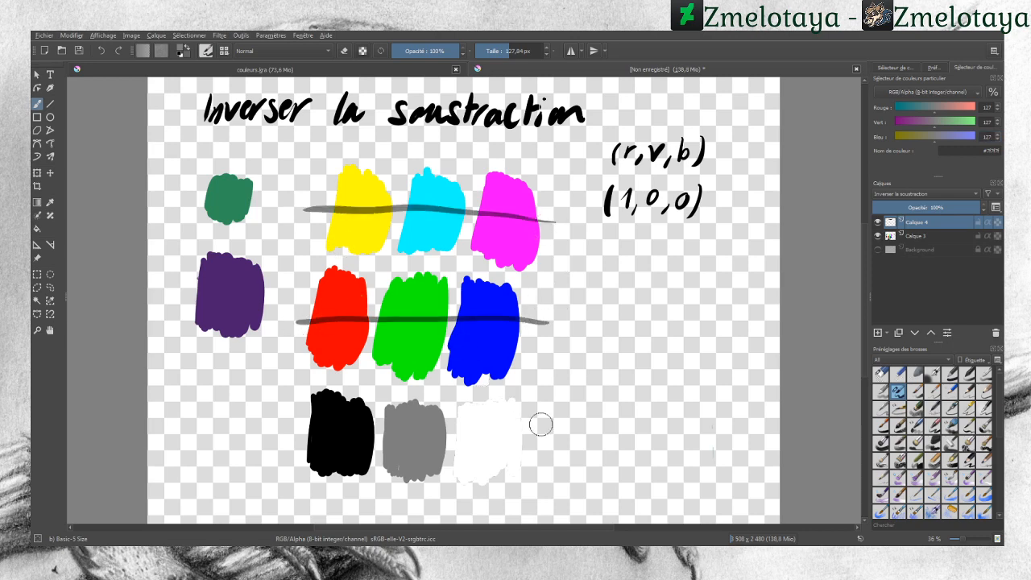
drag(568, 431, 258, 435)
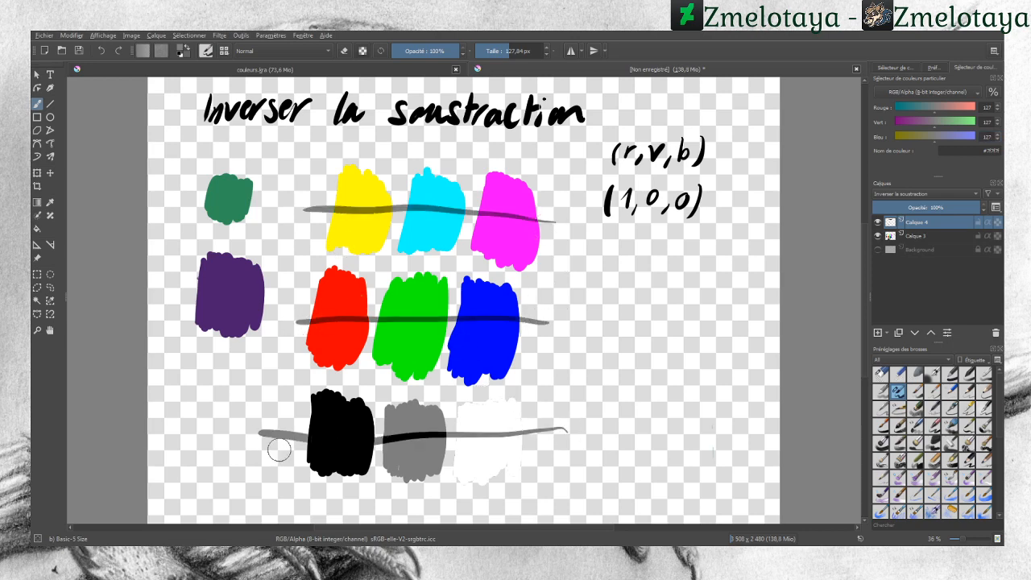
Step: Undo the grey strokes
click(102, 51)
click(102, 51)
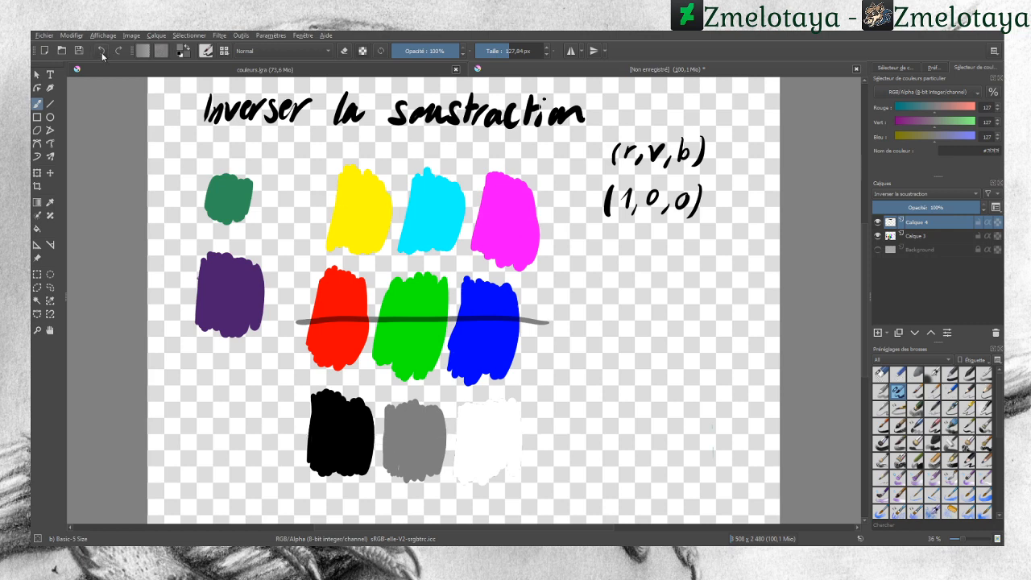
click(102, 52)
Step: Set the colour to black and paint strokes across the three rows and down the left swatches
drag(910, 122, 883, 109)
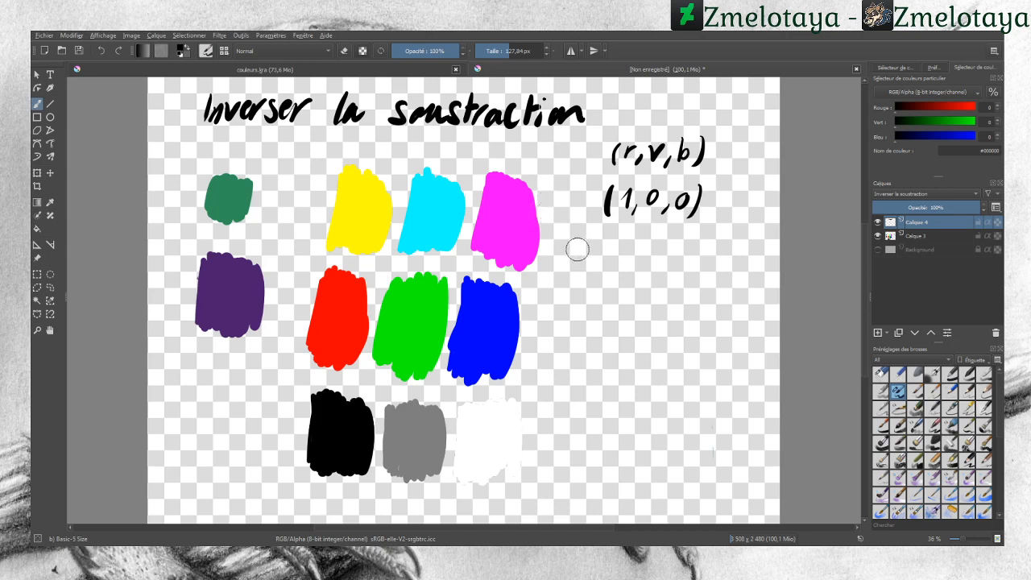
drag(576, 238, 308, 223)
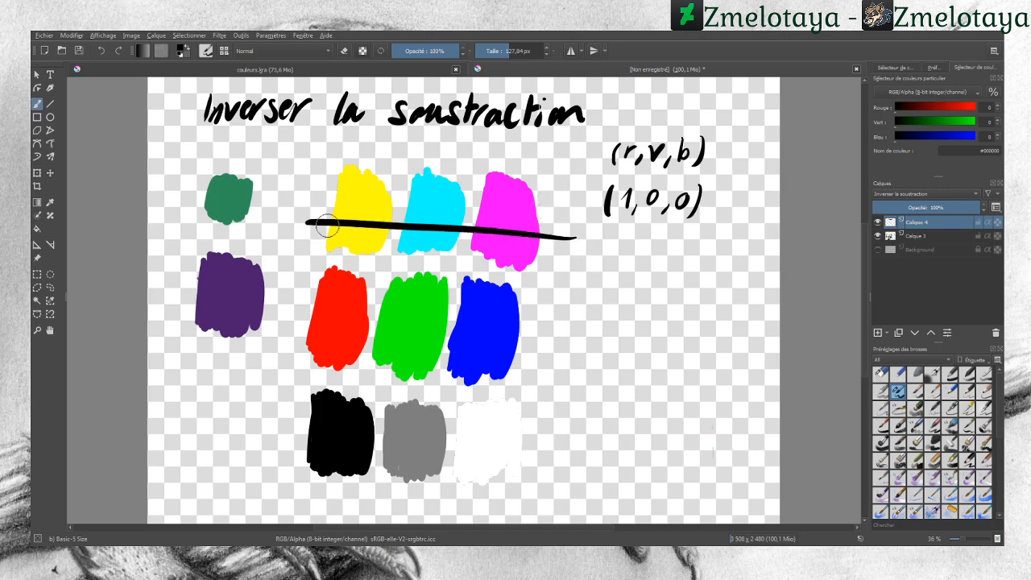
drag(575, 342, 289, 340)
drag(585, 436, 278, 431)
drag(224, 372, 227, 161)
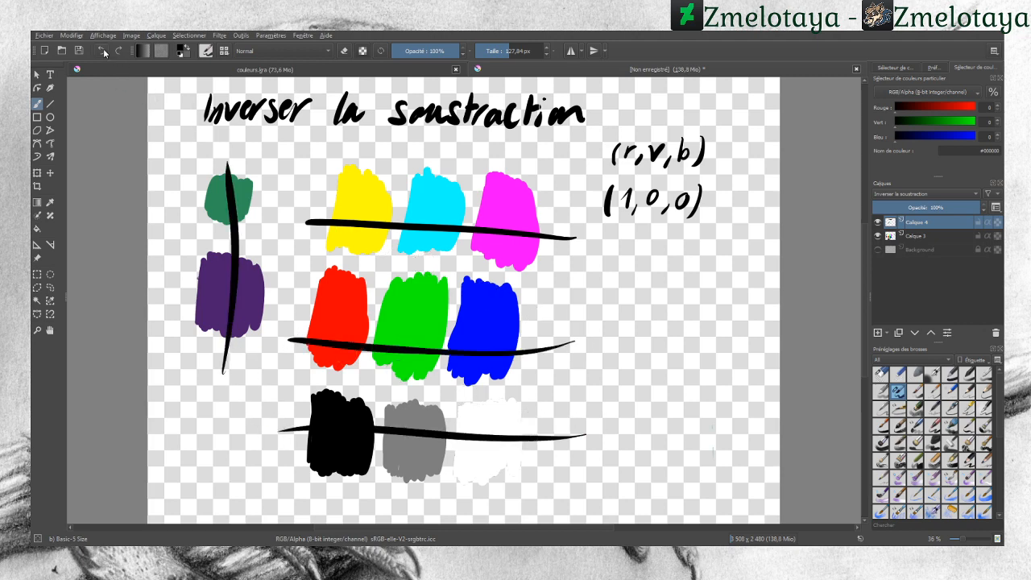
Step: Undo the black strokes and switch the top layer's blending mode to Multiplier
click(103, 51)
click(103, 51)
click(104, 52)
click(105, 54)
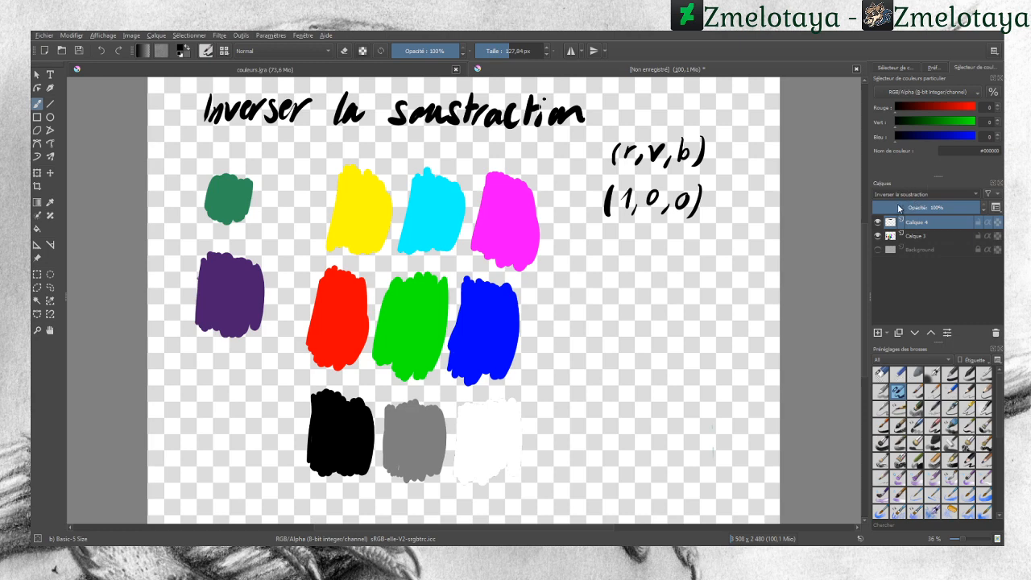
click(900, 206)
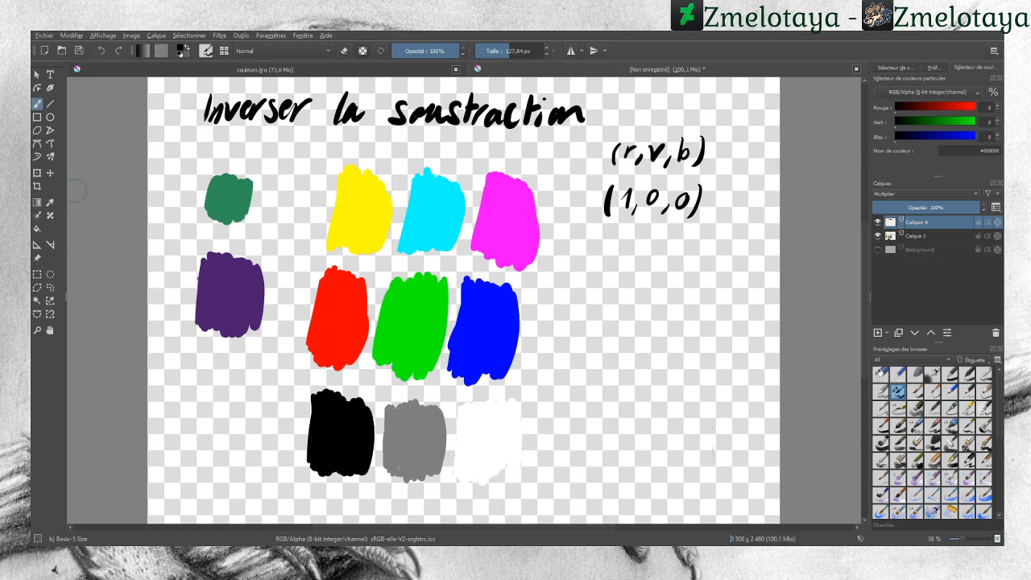
Step: Pick the grey swatch's colour and paint a stroke over the grey swatch
click(50, 202)
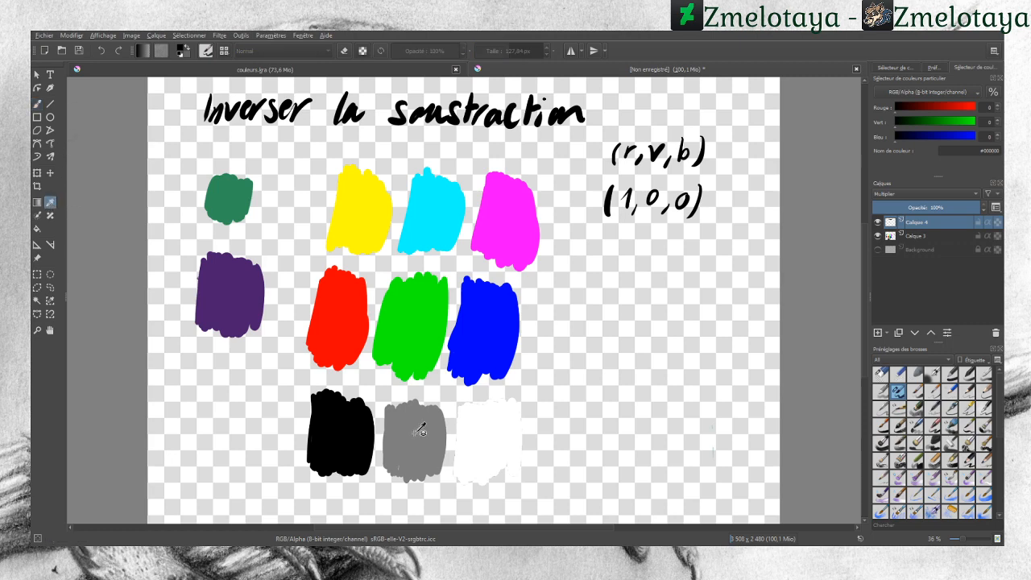
click(415, 429)
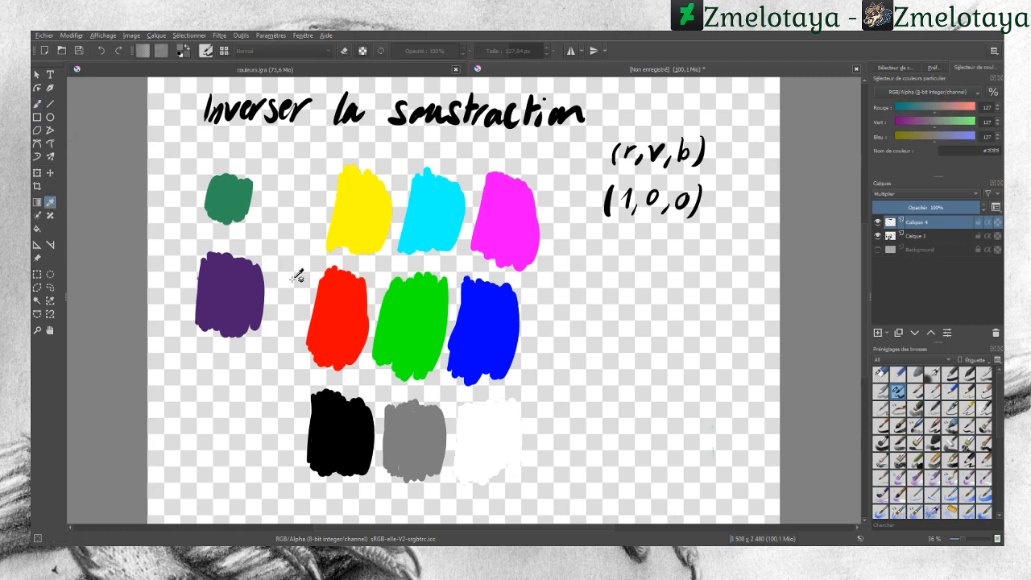
click(37, 104)
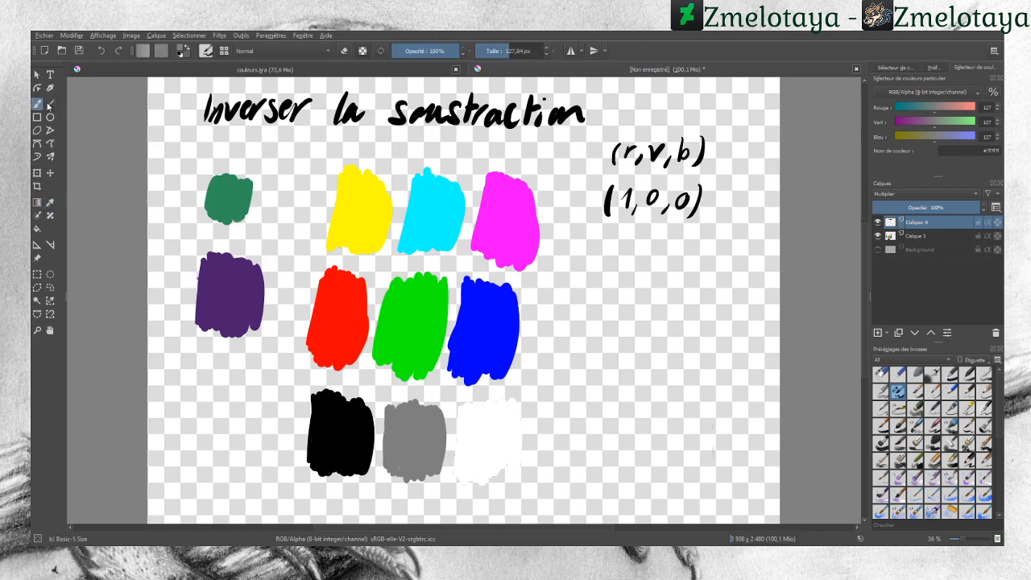
drag(405, 455, 423, 419)
Step: Set the colour to black and handwrite the multiplication 0,5 × 0,5 = 0,25 for each of the three channels
drag(937, 107, 869, 136)
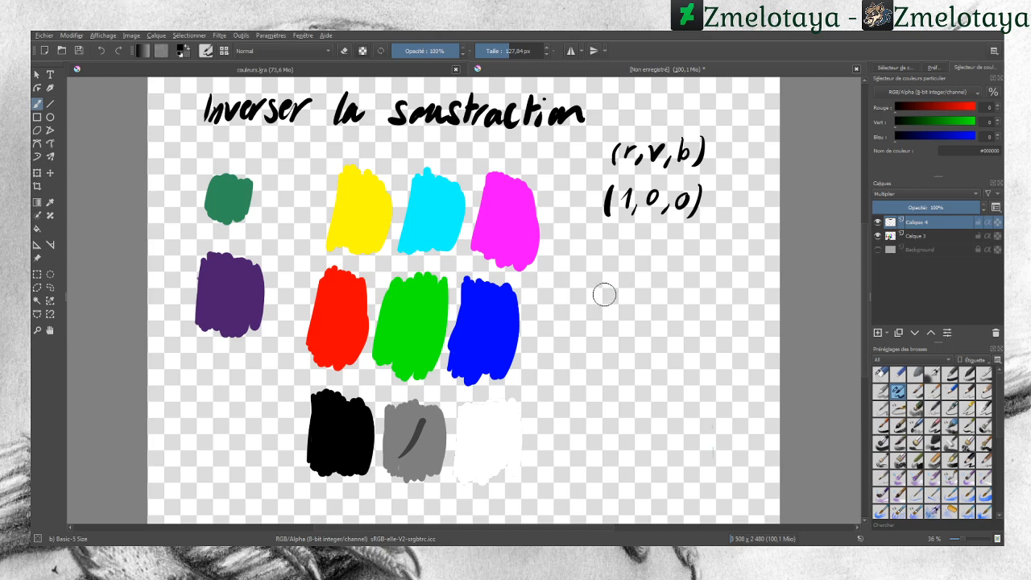
mouse_move(604, 289)
mouse_down()
mouse_move(600, 305)
mouse_move(604, 290)
mouse_up()
mouse_move(609, 300)
mouse_down()
mouse_move(651, 291)
mouse_move(663, 306)
mouse_move(700, 290)
mouse_move(714, 304)
mouse_up()
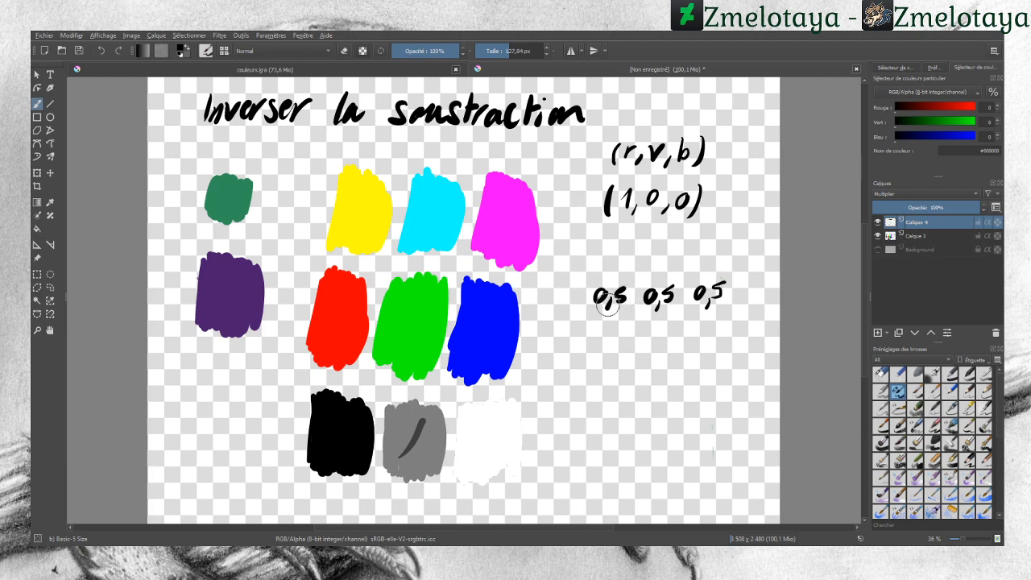
drag(564, 320, 573, 329)
mouse_move(573, 320)
mouse_down()
mouse_move(564, 329)
mouse_move(600, 319)
mouse_move(616, 331)
mouse_move(659, 324)
mouse_up()
drag(668, 322, 705, 317)
mouse_move(711, 327)
mouse_down()
mouse_move(709, 334)
mouse_move(716, 328)
mouse_up()
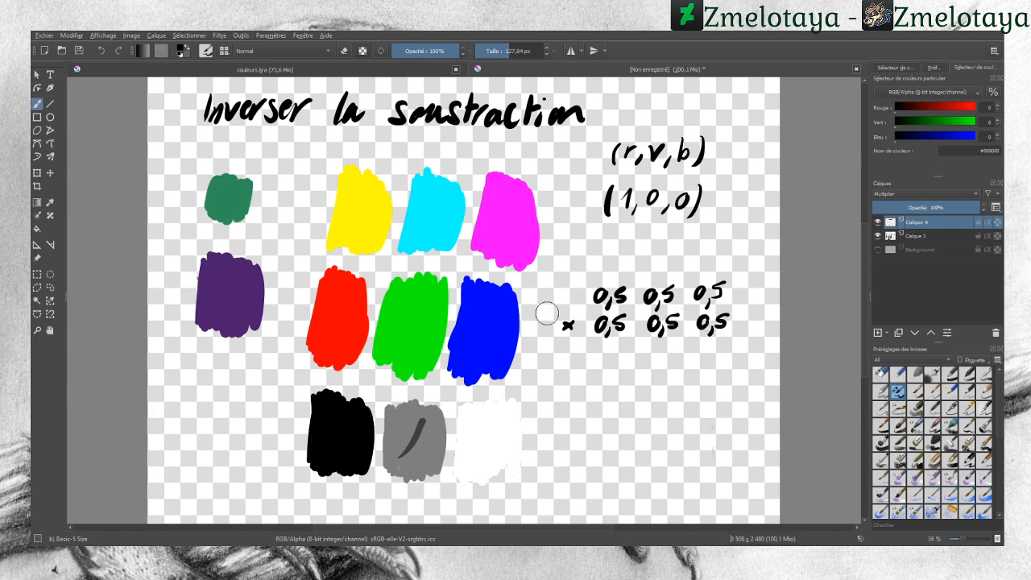
mouse_move(588, 350)
mouse_down()
mouse_move(591, 366)
mouse_move(654, 349)
mouse_move(673, 363)
mouse_move(730, 360)
mouse_up()
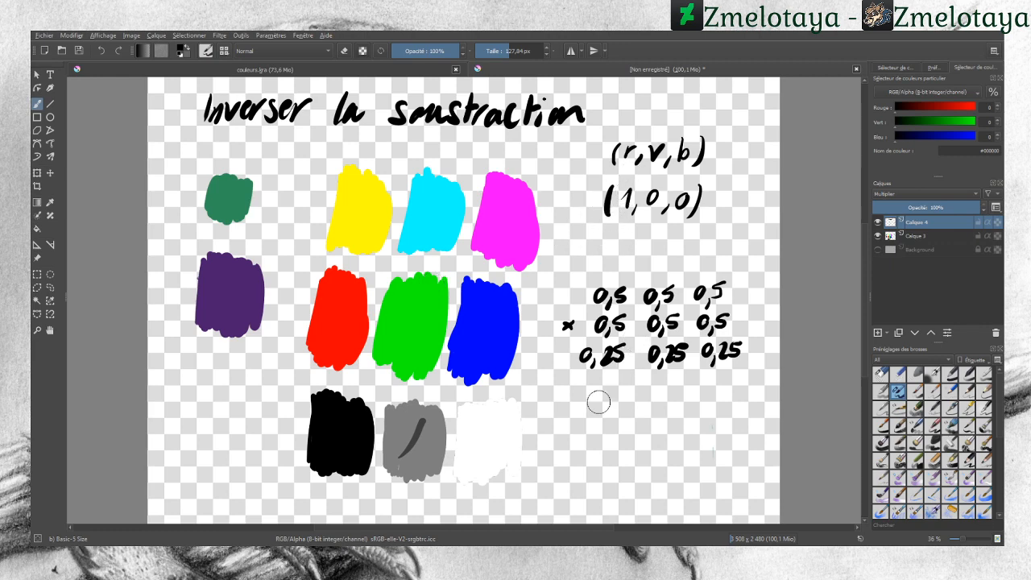
mouse_move(578, 395)
mouse_down()
mouse_move(583, 407)
mouse_move(661, 406)
mouse_up()
mouse_move(665, 392)
mouse_down()
mouse_move(680, 405)
mouse_move(760, 393)
mouse_up()
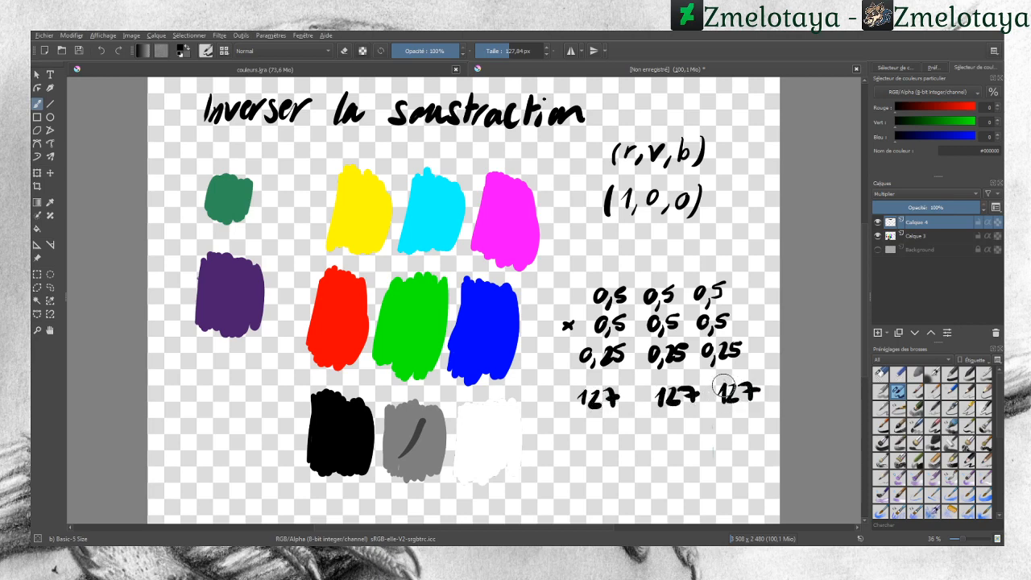
Step: Handwrite the same multiplication with 127 × 127 for each channel, followed by the results
drag(554, 425, 560, 432)
mouse_move(560, 426)
mouse_down()
mouse_move(553, 433)
mouse_move(613, 433)
mouse_up()
drag(607, 424, 686, 436)
mouse_move(680, 425)
mouse_down()
mouse_move(741, 432)
mouse_move(765, 417)
mouse_up()
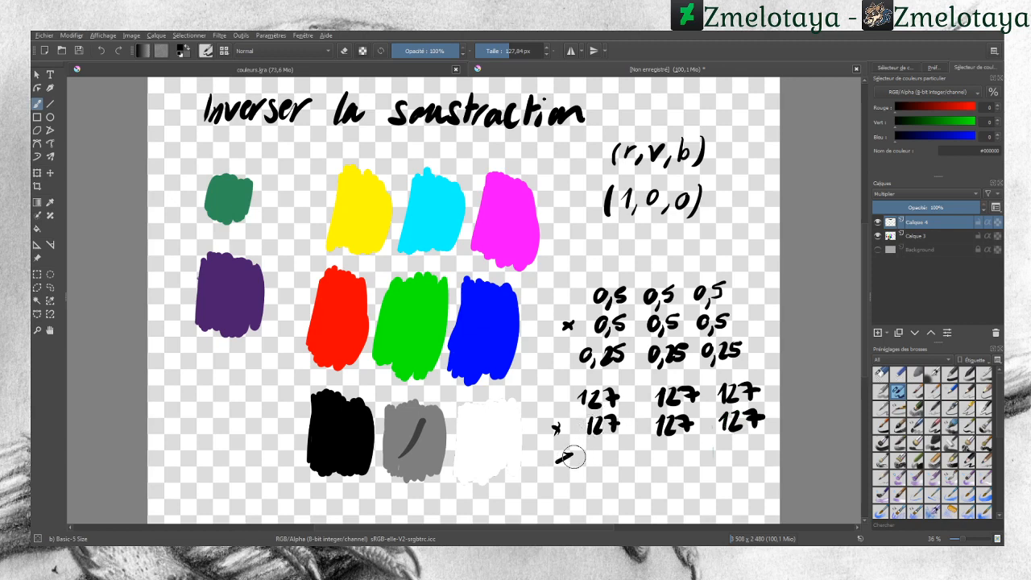
drag(556, 464, 601, 463)
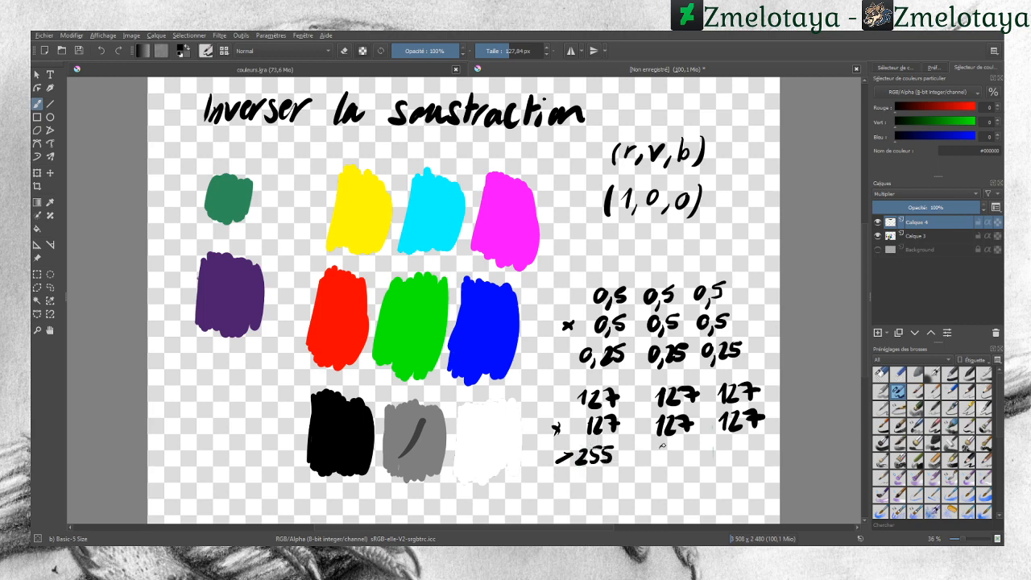
drag(656, 447, 667, 463)
mouse_move(678, 448)
mouse_down()
mouse_move(688, 445)
mouse_move(682, 464)
mouse_move(738, 460)
mouse_up()
mouse_move(740, 443)
mouse_down()
mouse_move(750, 441)
mouse_move(749, 461)
mouse_move(707, 461)
mouse_up()
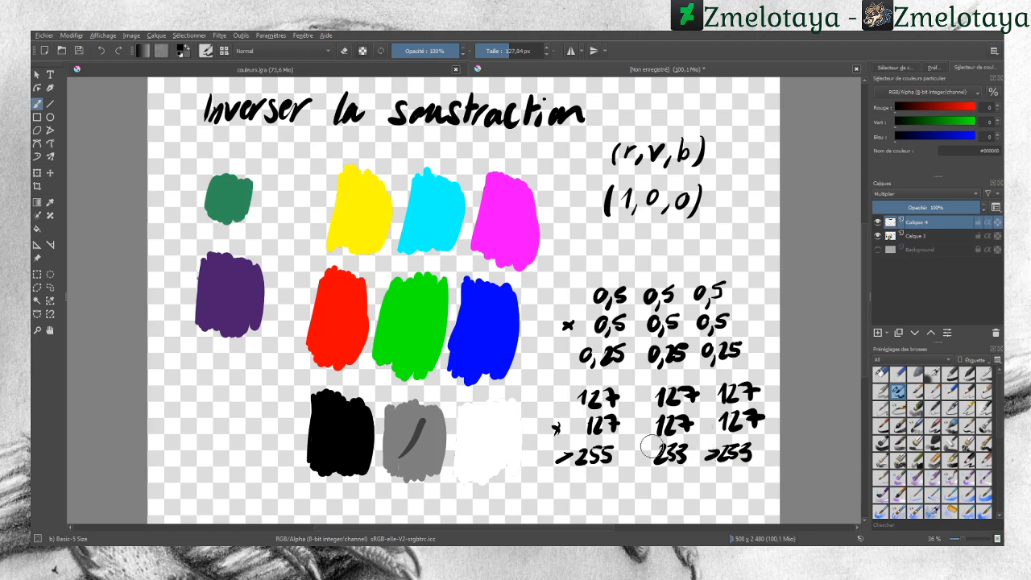
drag(637, 448, 638, 463)
drag(596, 476, 595, 477)
drag(672, 476, 670, 477)
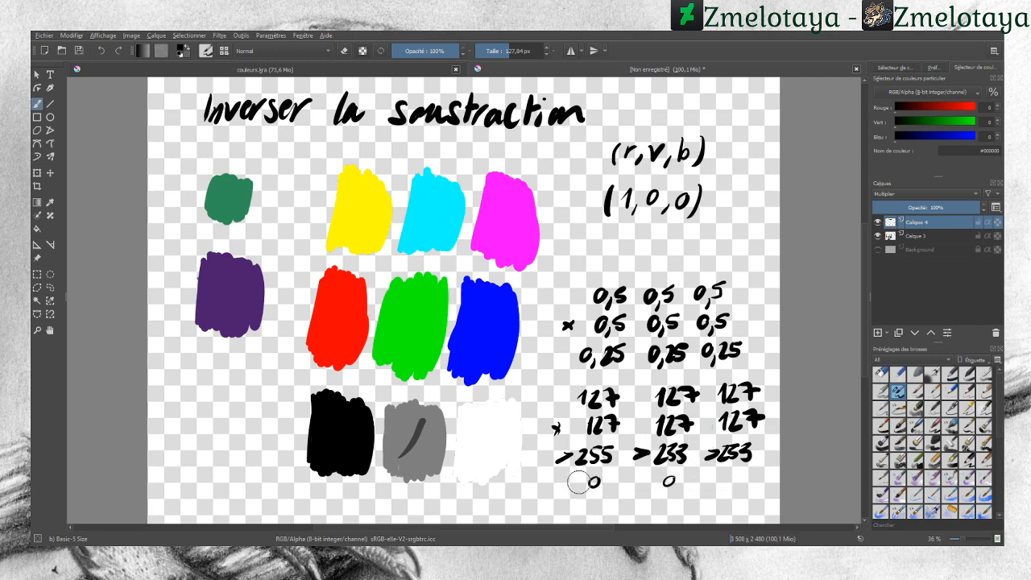
Step: Switch to the eraser and erase the handwritten calculations and the stroke on the grey swatch
click(103, 52)
click(103, 52)
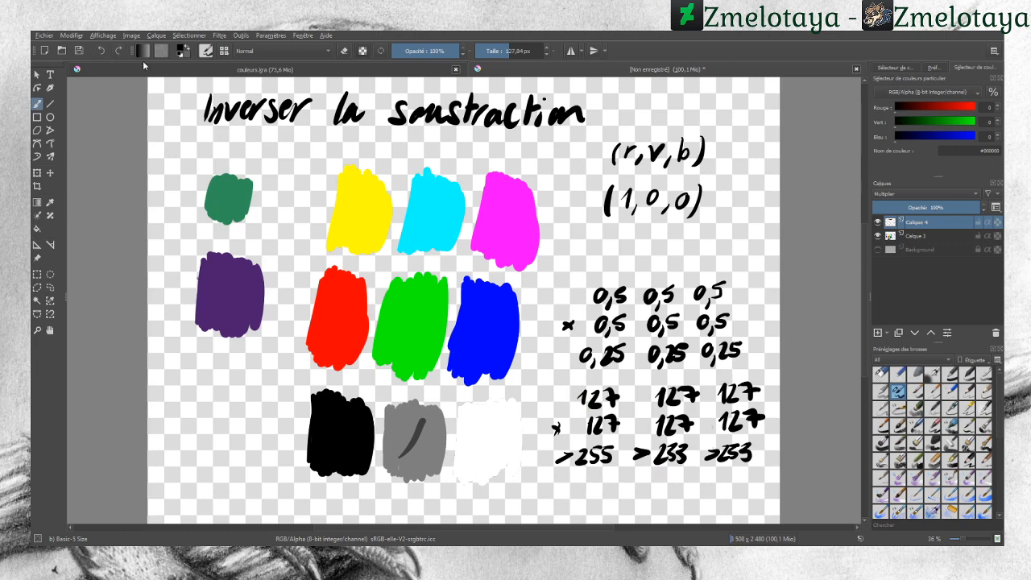
click(882, 374)
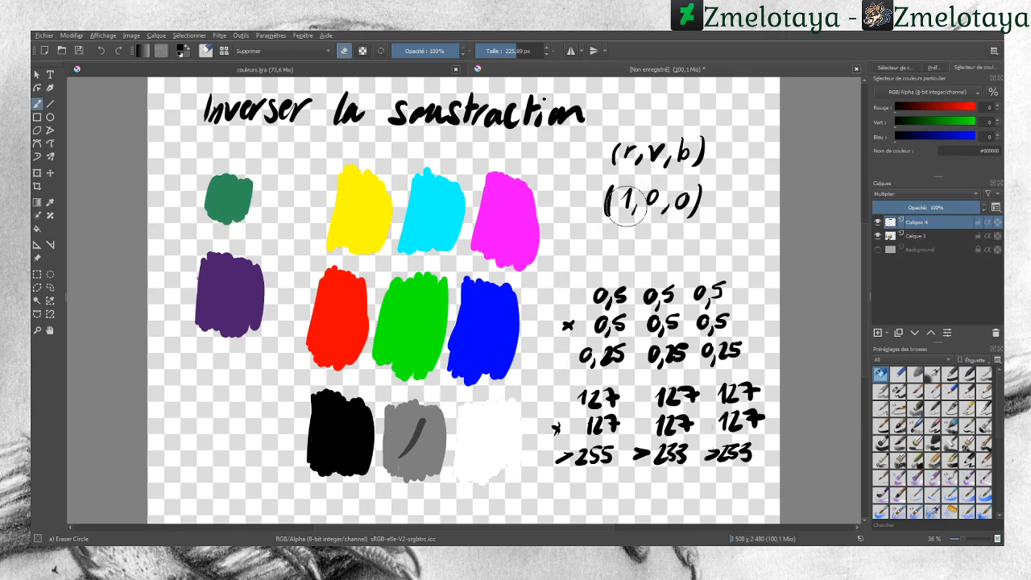
mouse_move(539, 464)
mouse_down()
mouse_move(566, 415)
mouse_move(557, 470)
mouse_move(568, 432)
mouse_move(561, 313)
mouse_move(591, 476)
mouse_move(580, 309)
mouse_move(597, 329)
mouse_move(615, 466)
mouse_move(615, 305)
mouse_move(638, 439)
mouse_move(614, 265)
mouse_move(664, 473)
mouse_move(648, 303)
mouse_move(671, 338)
mouse_move(692, 468)
mouse_move(677, 315)
mouse_move(715, 478)
mouse_move(722, 386)
mouse_move(705, 291)
mouse_move(751, 415)
mouse_move(756, 461)
mouse_move(725, 276)
mouse_move(729, 400)
mouse_move(712, 457)
mouse_move(760, 312)
mouse_up()
drag(574, 463, 574, 473)
mouse_move(421, 421)
mouse_down()
mouse_move(400, 460)
mouse_move(416, 422)
mouse_move(389, 471)
mouse_up()
Step: Pick the grey swatch's colour and paint a short stroke on each of the red, green and blue swatches
click(56, 207)
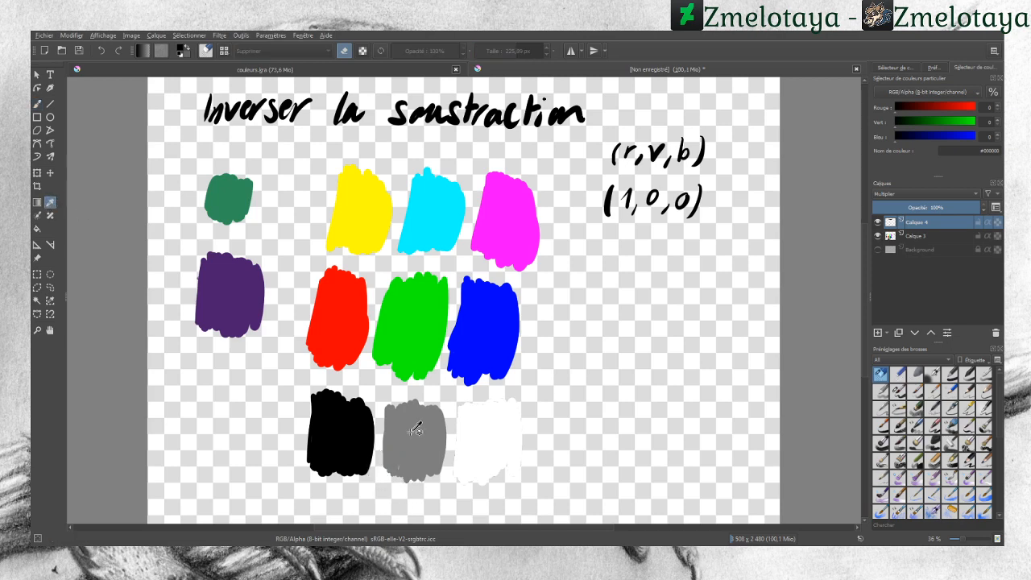
click(409, 430)
click(38, 104)
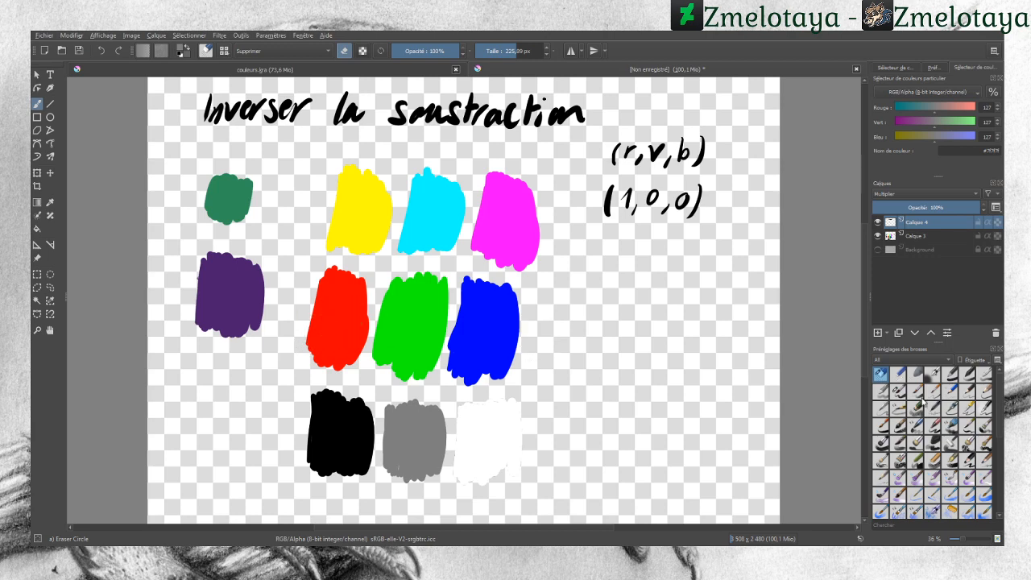
click(898, 391)
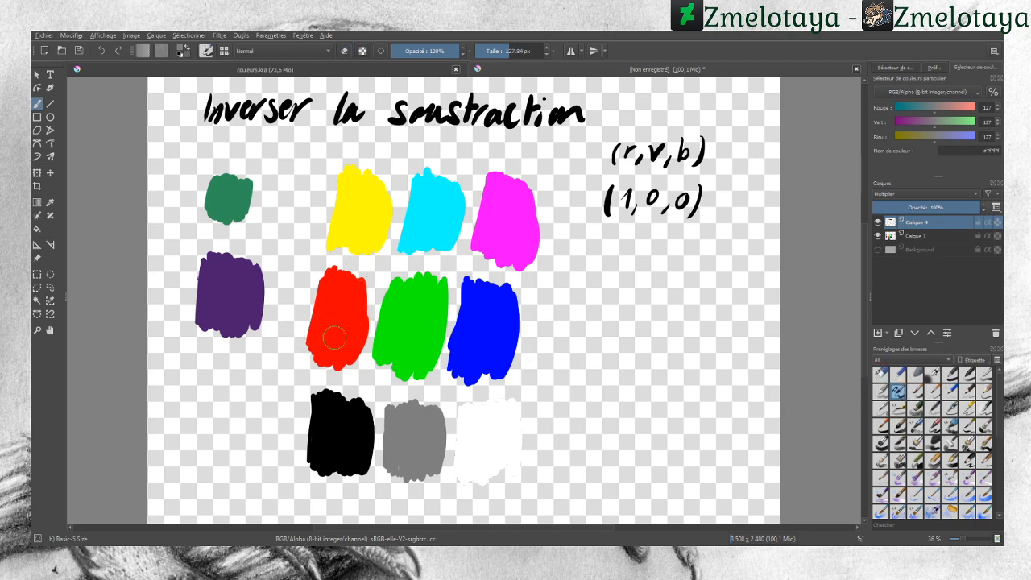
drag(322, 334, 352, 300)
drag(393, 339, 423, 303)
drag(468, 348, 497, 304)
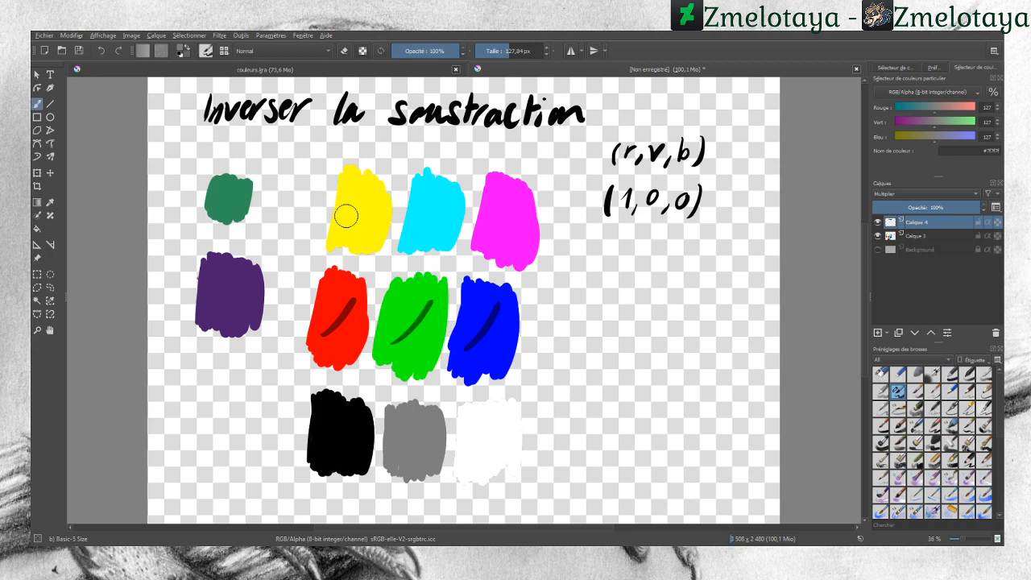
Step: Paint grey horizontal strokes across the top row and the bottom row of swatches
drag(340, 215, 548, 212)
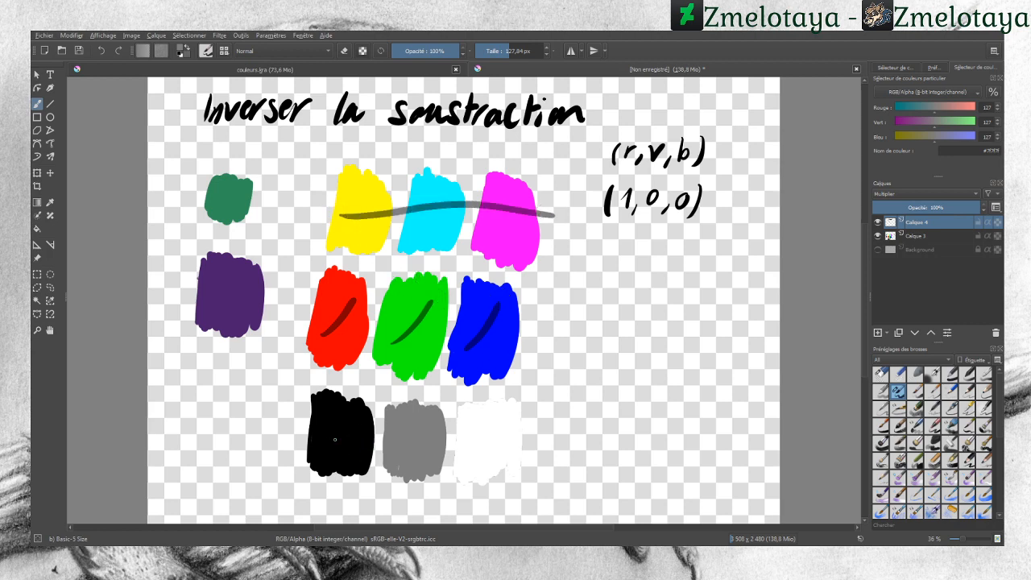
drag(362, 441, 512, 416)
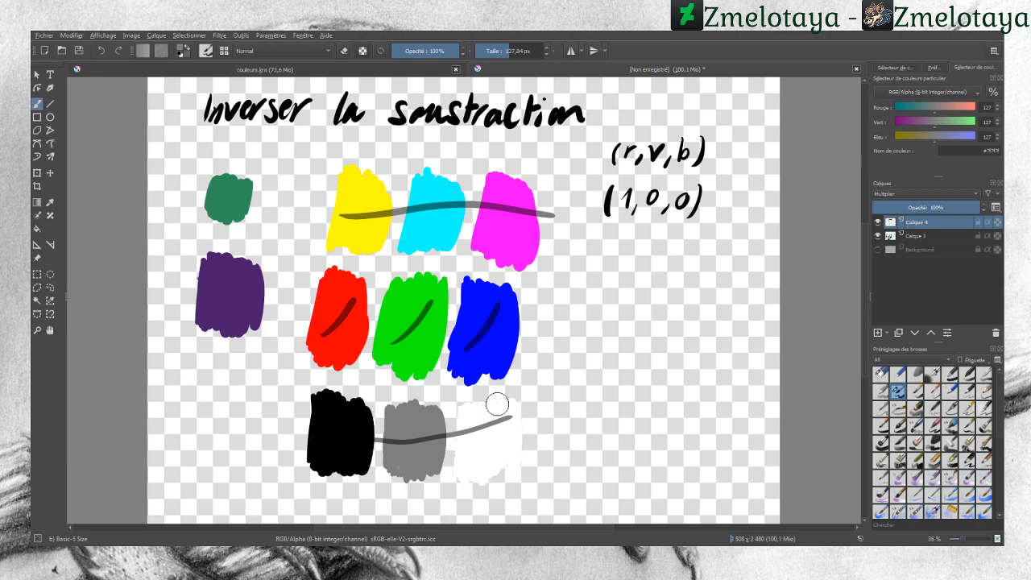
Step: Set the colour to 190 190 190 and paint horizontal strokes across the bottom, top and middle rows
click(955, 108)
drag(948, 121, 955, 121)
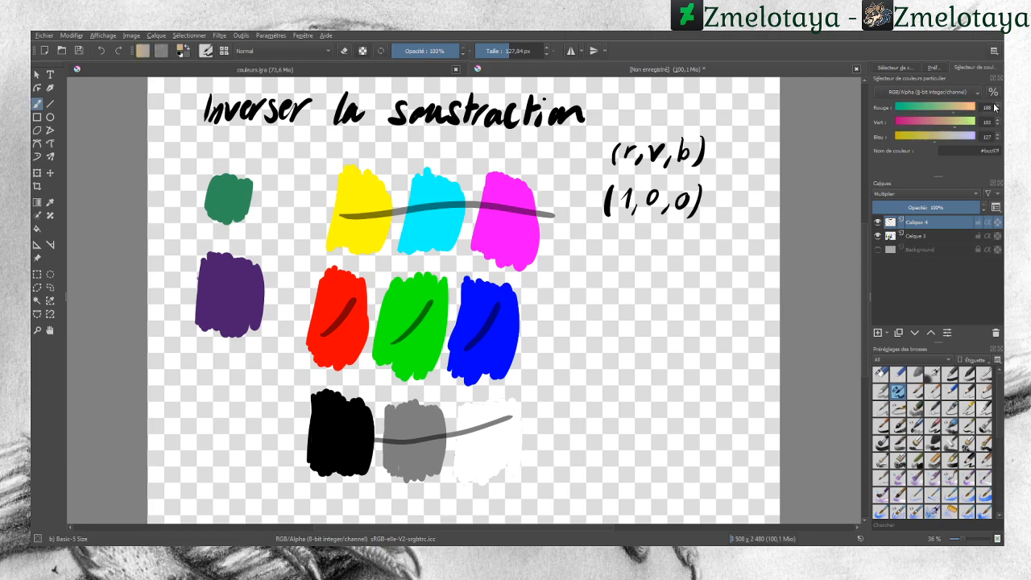
key(BackSpace)
key(BackSpace)
key(BackSpace)
text(19)
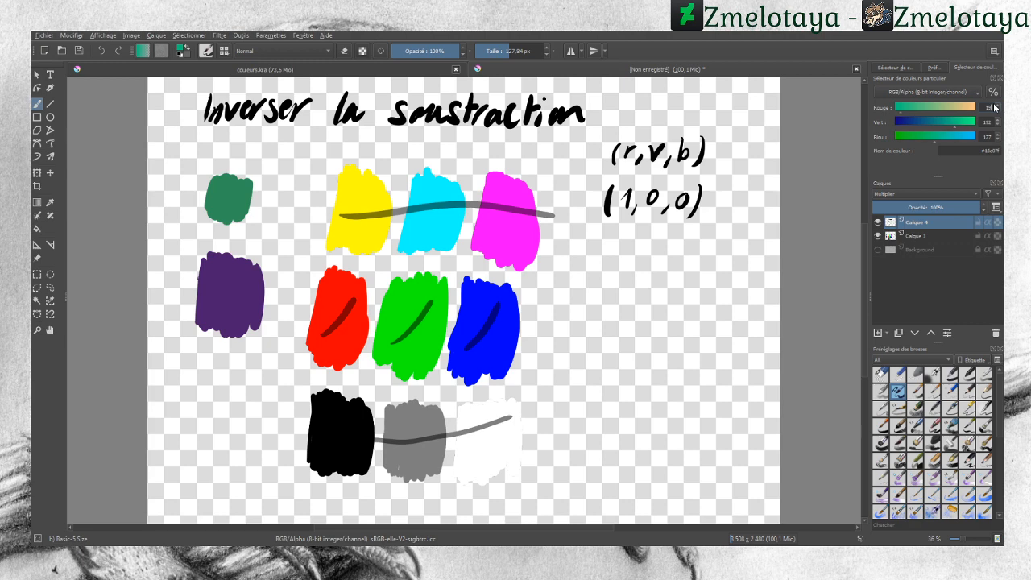
text(0)
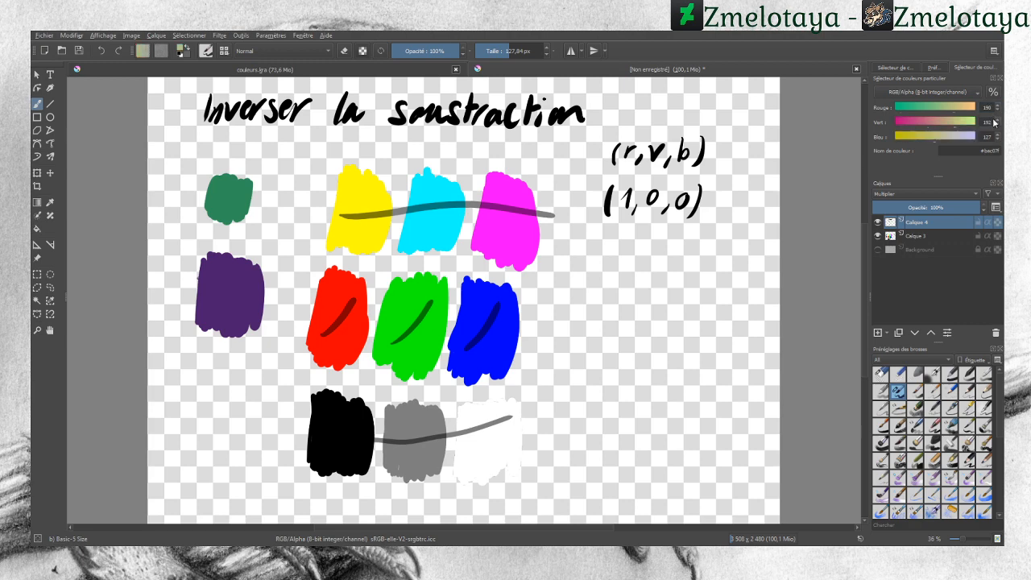
key(BackSpace)
text(0)
key(BackSpace)
key(BackSpace)
key(BackSpace)
text(19)
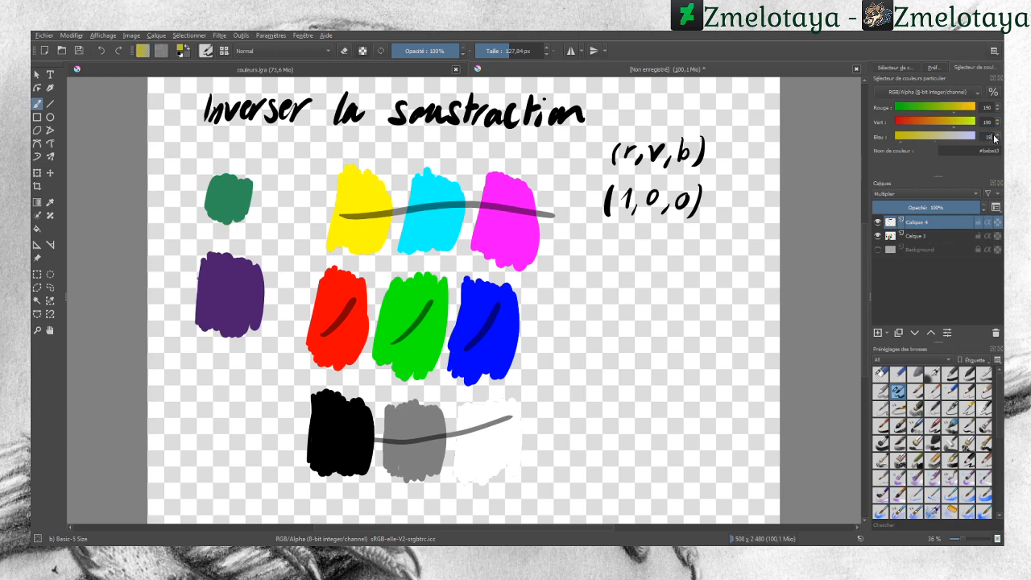
text(0)
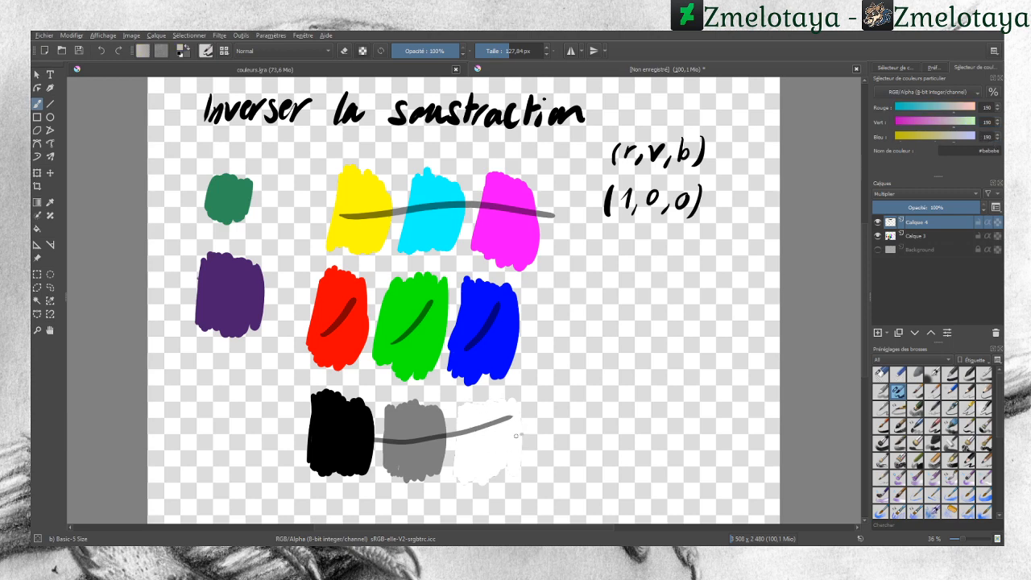
drag(522, 434, 374, 454)
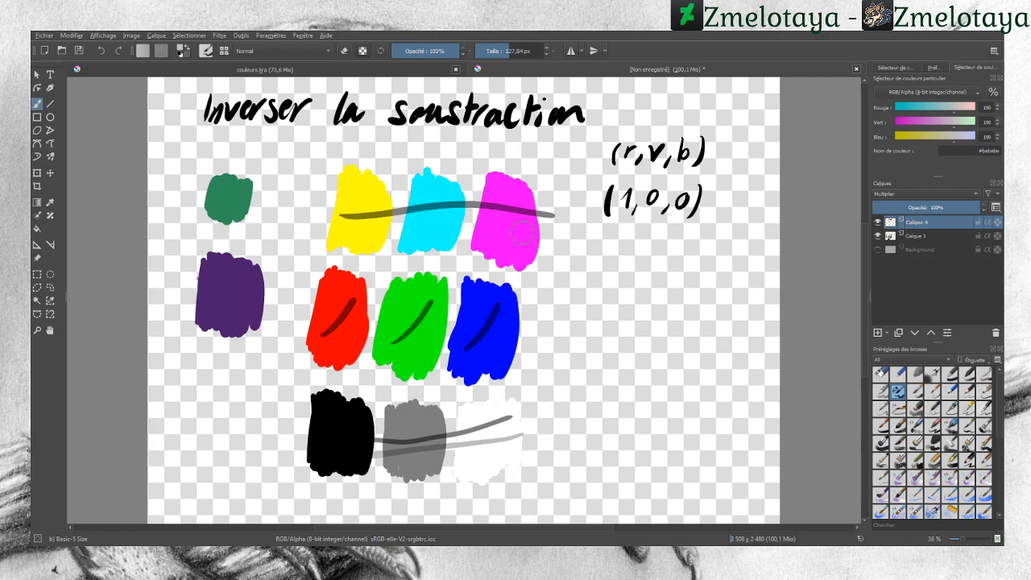
drag(550, 231, 313, 237)
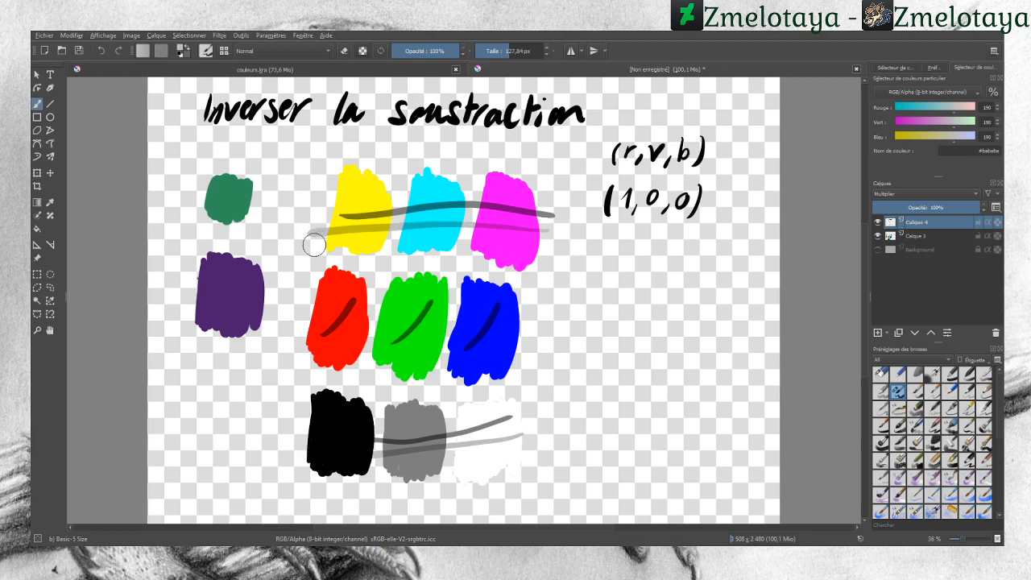
drag(536, 308, 306, 306)
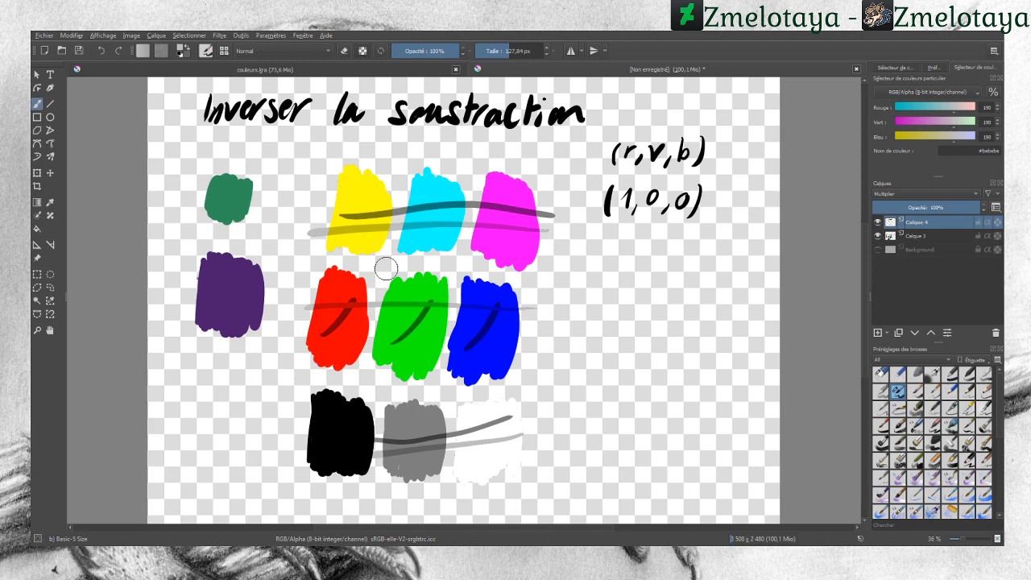
Step: Set the colour to white (255 255 255) and paint strokes across the three rows of swatches
click(973, 107)
click(973, 122)
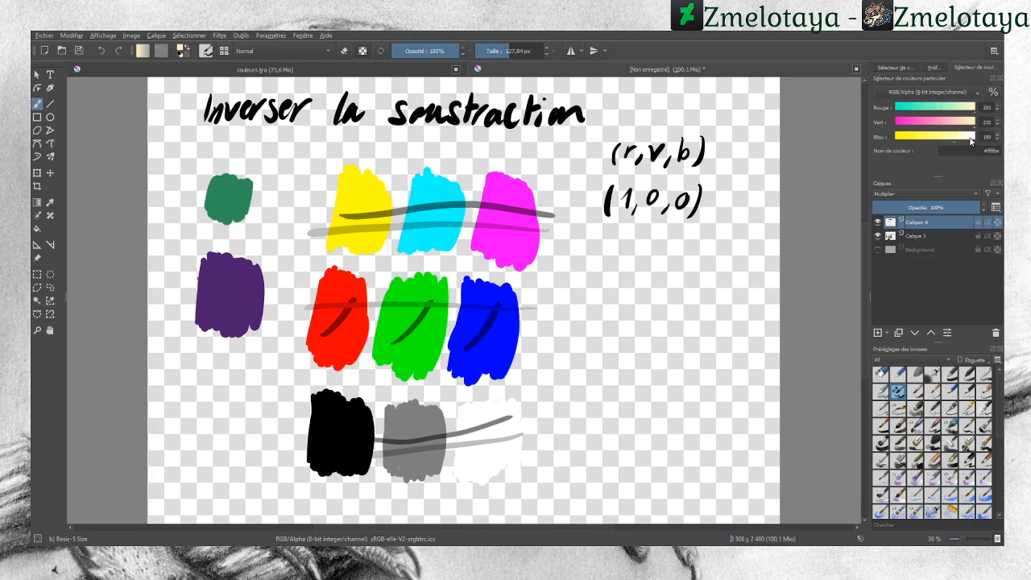
click(972, 137)
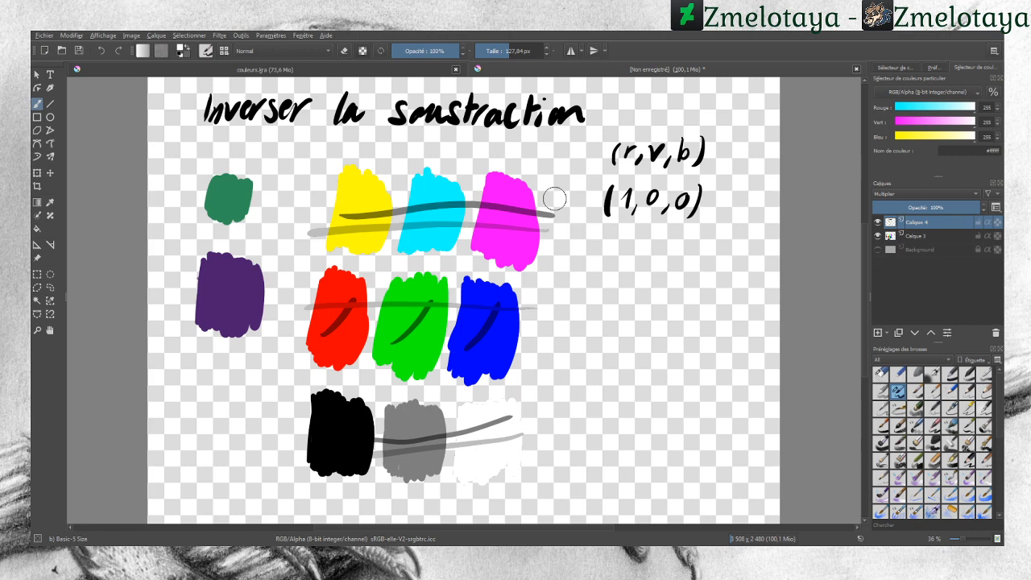
mouse_move(555, 199)
mouse_down()
mouse_move(400, 199)
mouse_move(312, 210)
mouse_up()
drag(581, 349, 302, 344)
mouse_move(566, 425)
mouse_down()
mouse_move(297, 417)
mouse_move(262, 419)
mouse_up()
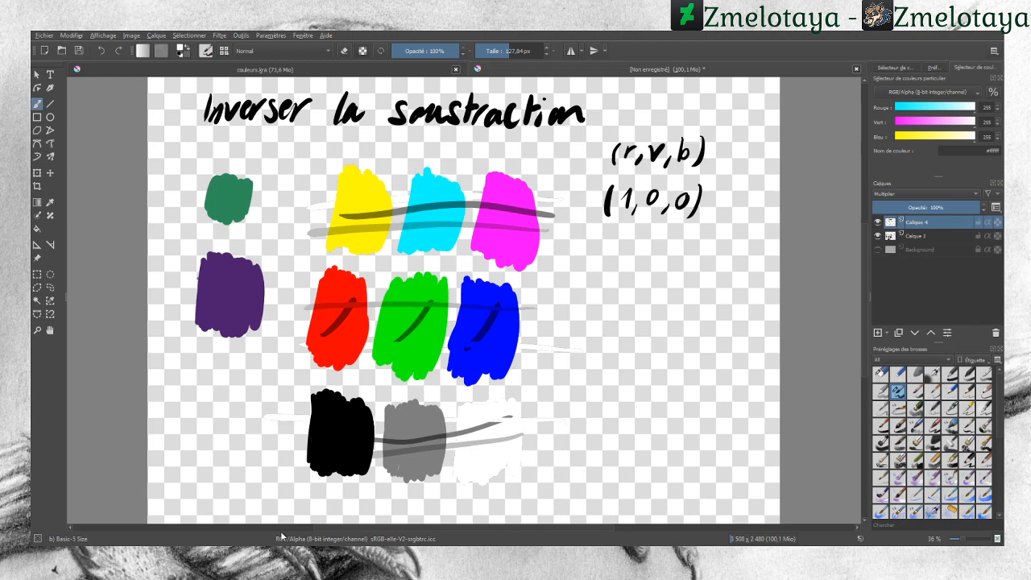
Step: Undo the white strokes
click(108, 51)
click(108, 51)
click(108, 51)
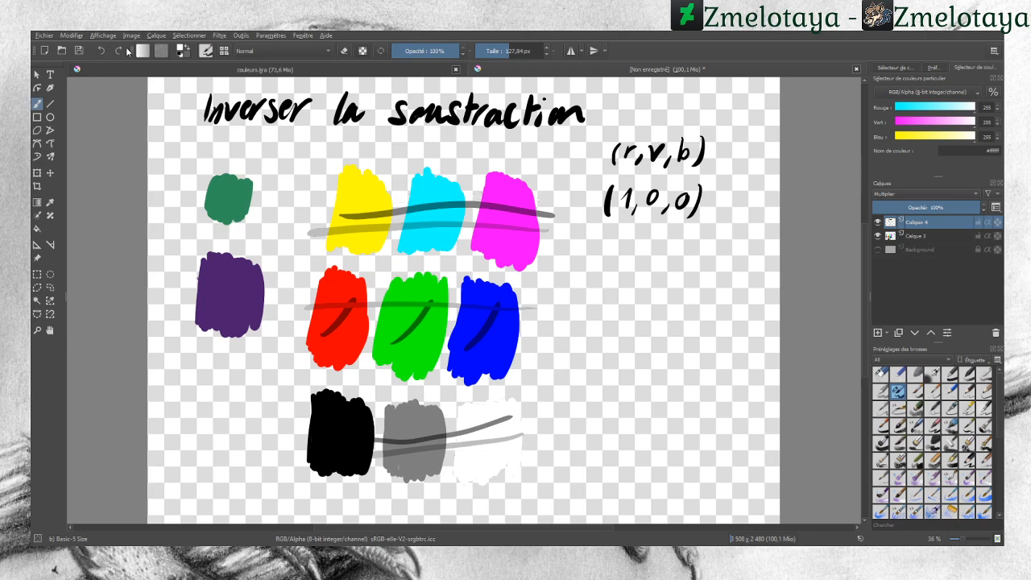
Step: Set the colour to black and paint horizontal strokes across the three rows of swatches
click(895, 107)
click(893, 136)
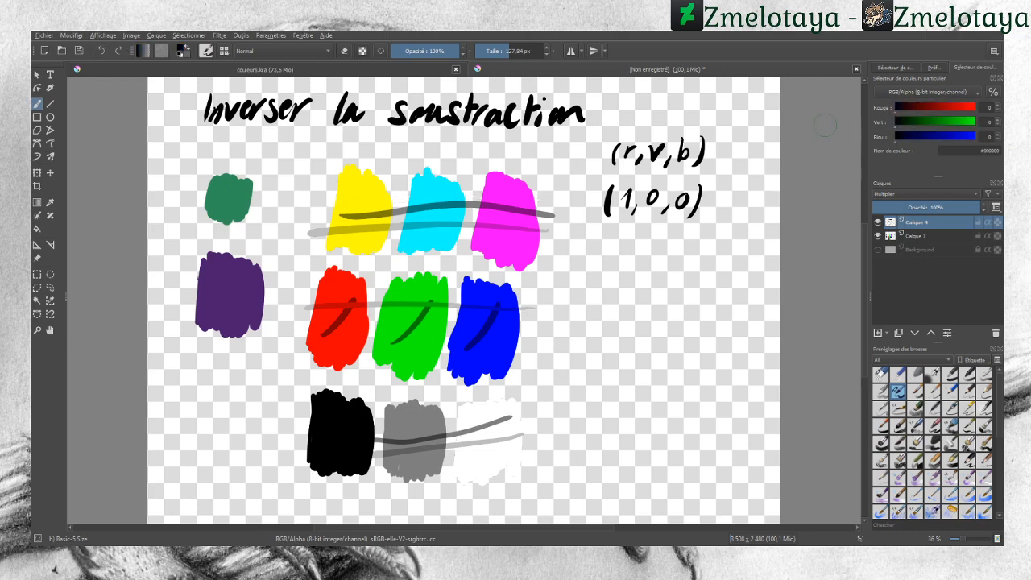
drag(311, 196, 558, 192)
drag(552, 339, 313, 336)
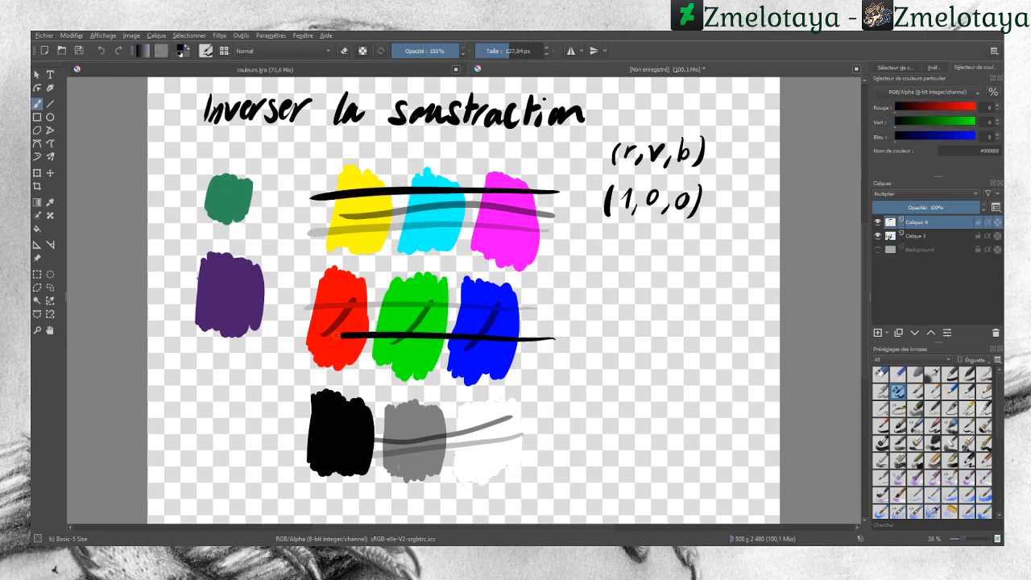
drag(561, 446, 278, 436)
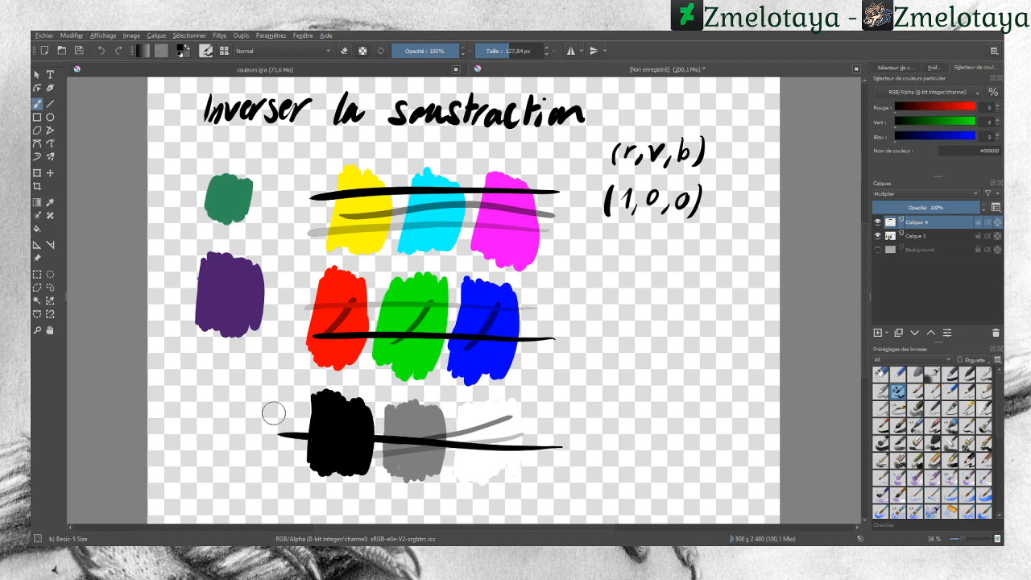
Step: Undo the black strokes and switch the brush to eraser mode
click(103, 51)
click(102, 51)
click(104, 51)
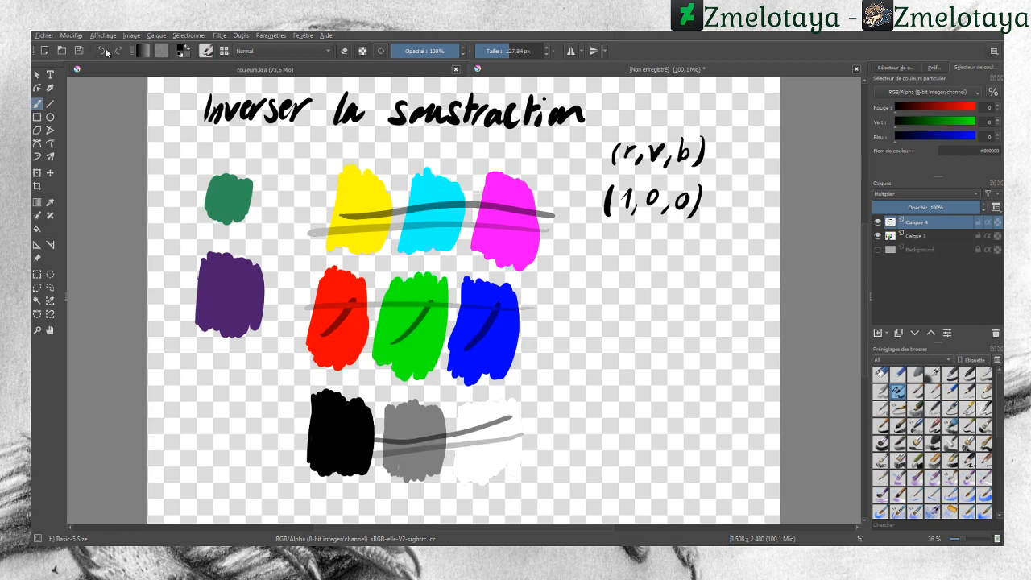
key(e)
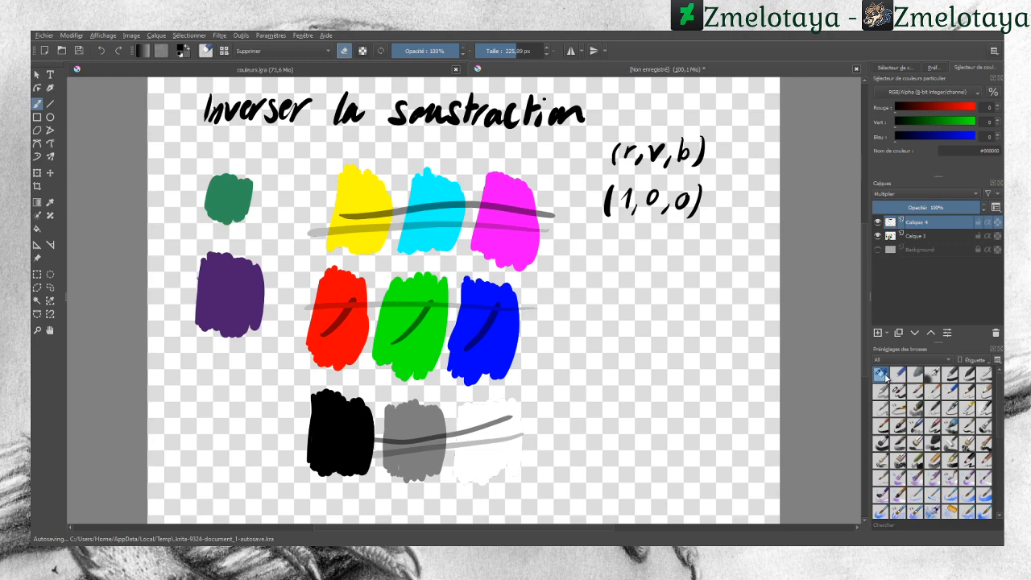
Step: Erase the leftover grey strokes across the three rows of swatches
click(332, 232)
click(323, 316)
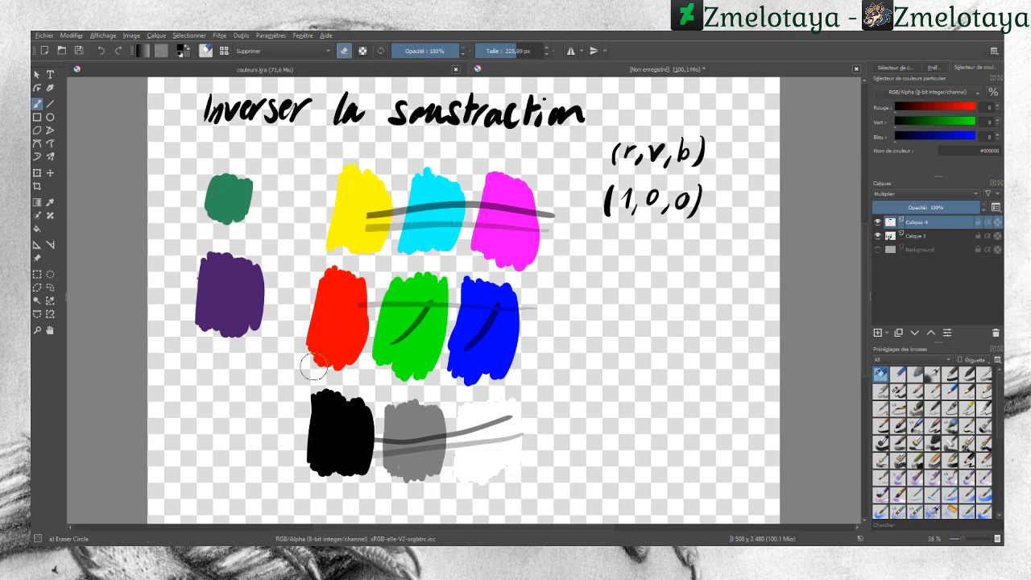
drag(369, 443, 405, 447)
mouse_move(377, 347)
mouse_down()
mouse_move(373, 275)
mouse_move(412, 462)
mouse_move(345, 234)
mouse_move(383, 270)
mouse_move(446, 476)
mouse_move(393, 261)
mouse_move(433, 329)
mouse_move(477, 466)
mouse_move(385, 202)
mouse_move(478, 342)
mouse_move(480, 365)
mouse_move(434, 225)
mouse_move(511, 421)
mouse_move(433, 181)
mouse_move(506, 258)
mouse_move(499, 212)
mouse_move(513, 190)
mouse_move(552, 231)
mouse_up()
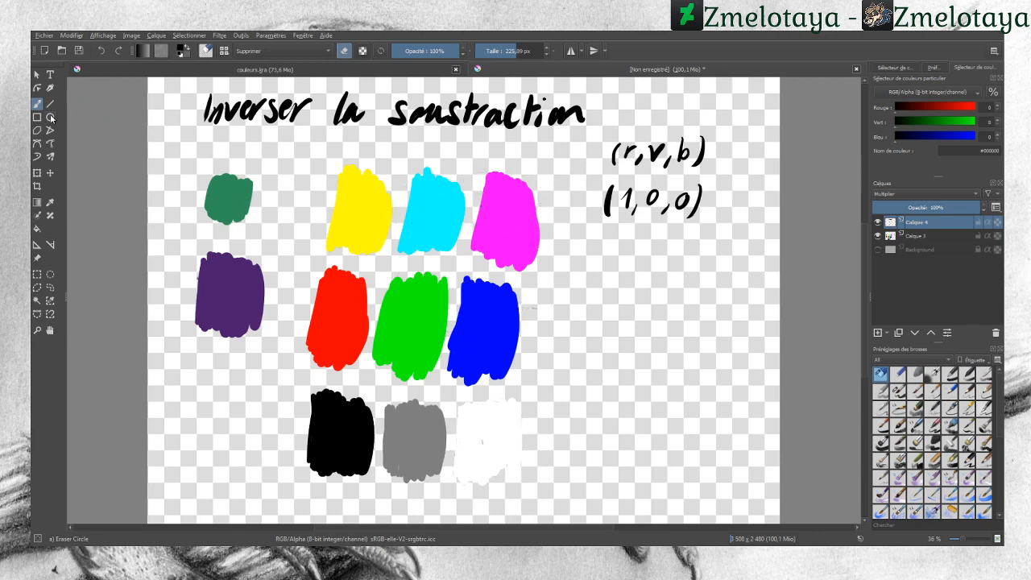
Step: Sample the cyan swatch's colour with the colour picker and switch to a basic brush preset
click(50, 201)
click(440, 222)
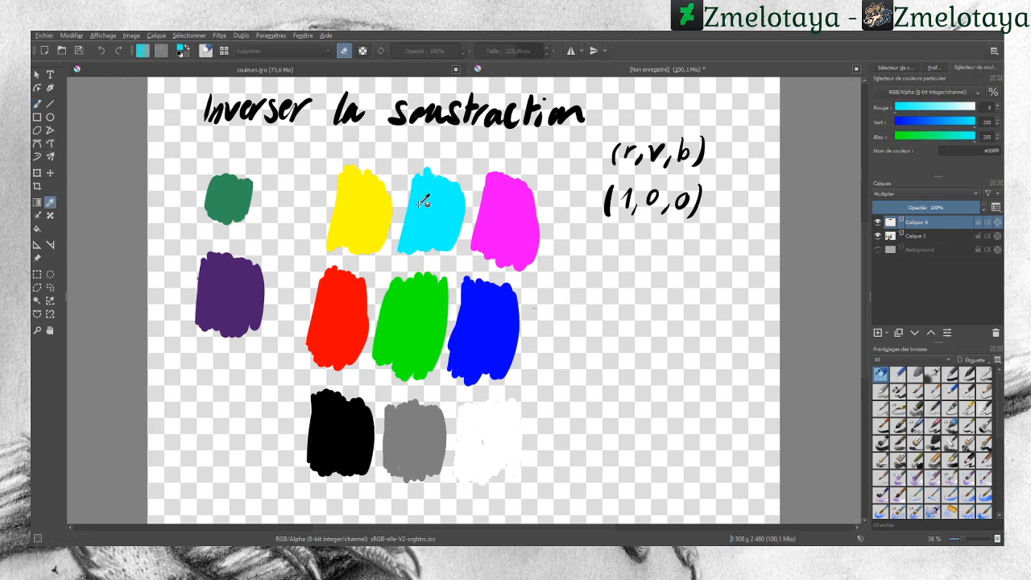
click(38, 104)
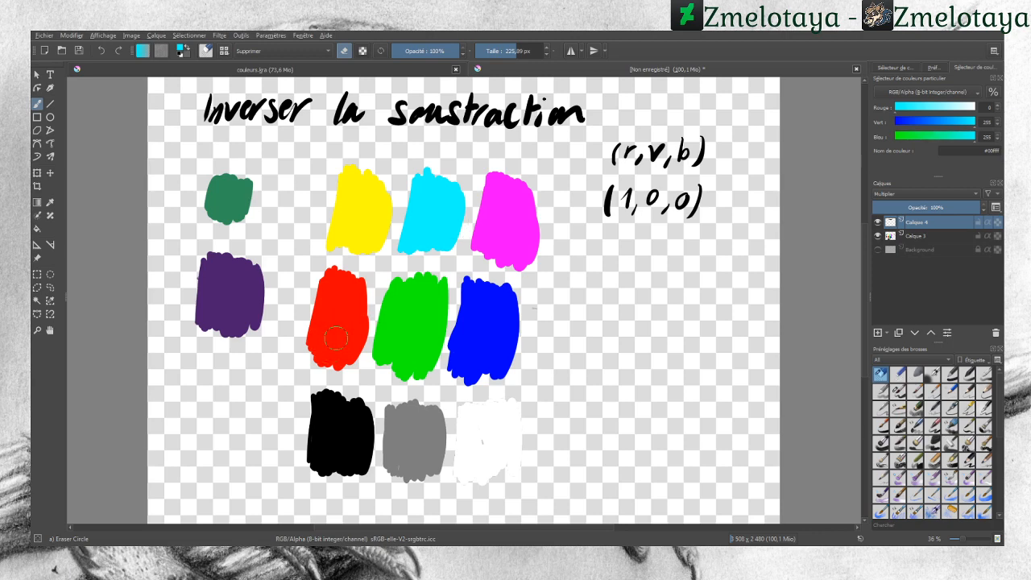
click(899, 392)
Step: Paint cyan strokes on the red, yellow, magenta, white and grey swatches on the Multiplier layer
drag(324, 336, 342, 296)
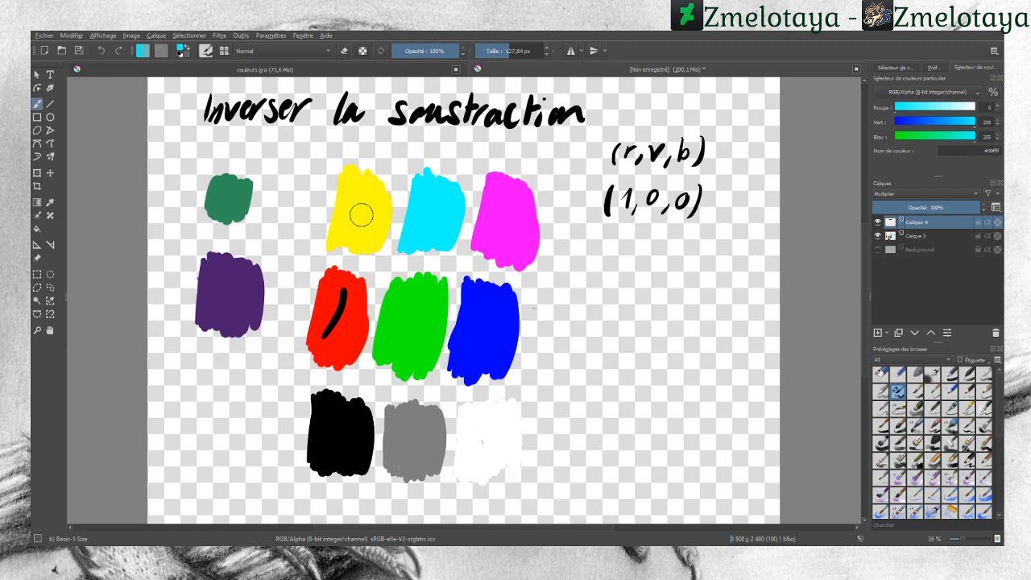
drag(373, 194, 350, 224)
drag(517, 204, 504, 231)
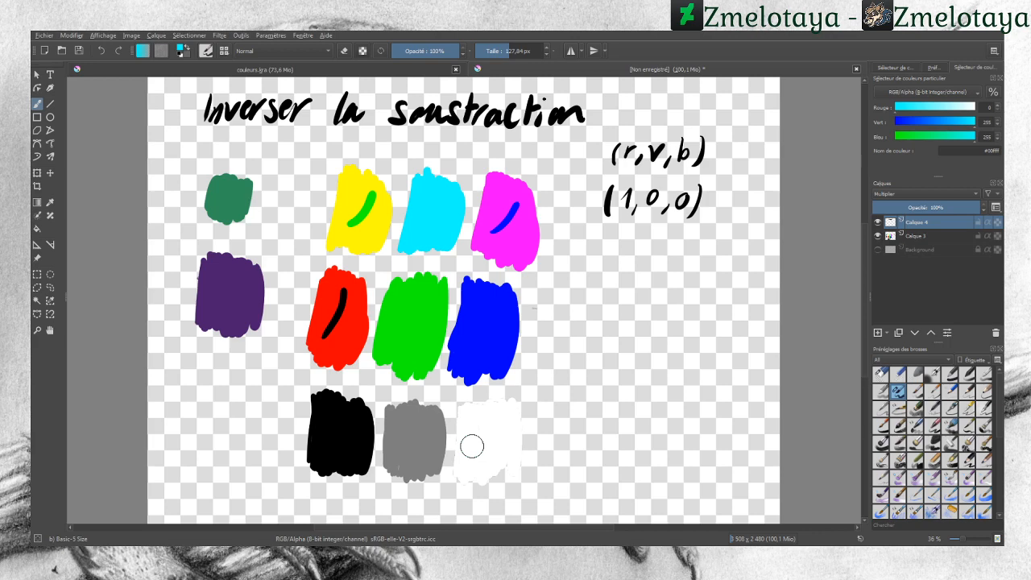
drag(484, 459, 505, 422)
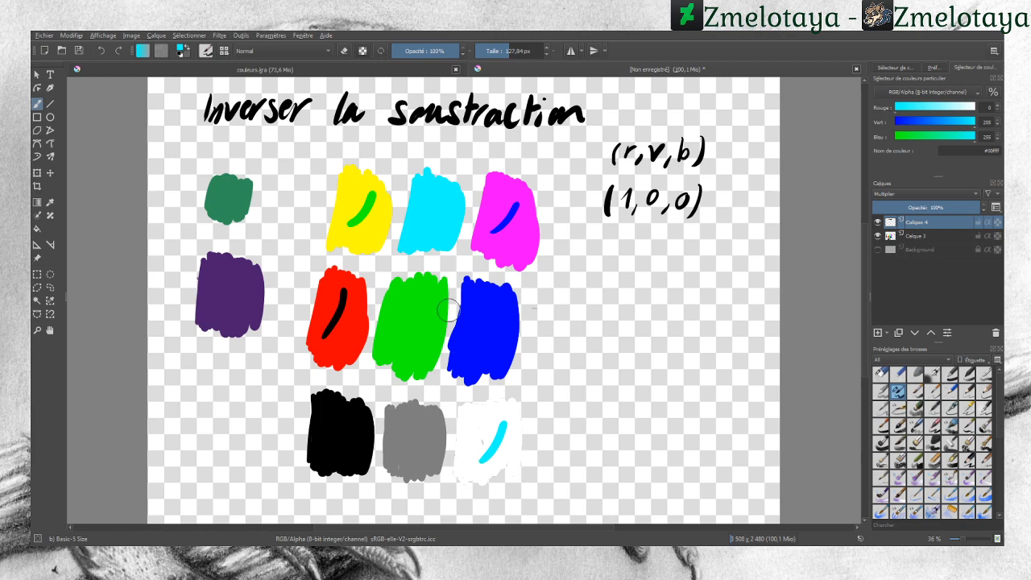
drag(404, 460, 428, 425)
Step: Sample the green and purple swatches alternately with the colour picker, ending on the purple, and return to the brush
click(50, 202)
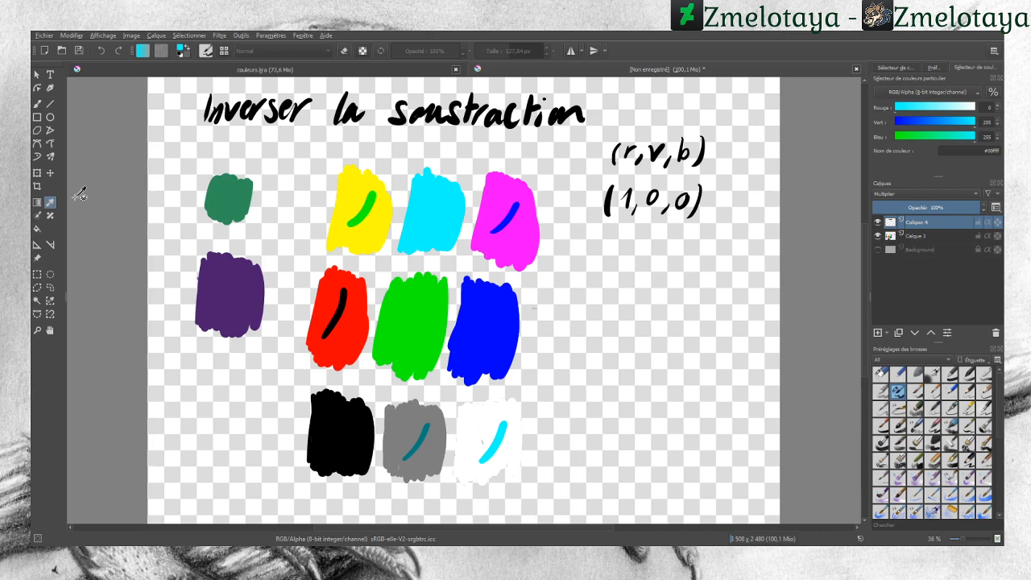
click(239, 292)
click(227, 202)
click(231, 245)
click(227, 197)
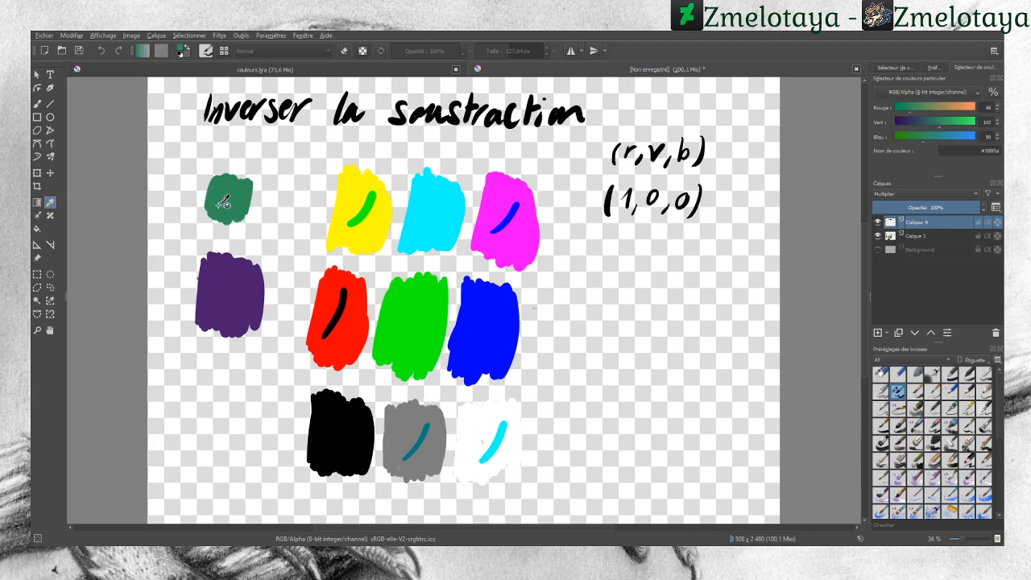
click(225, 264)
click(230, 199)
click(221, 266)
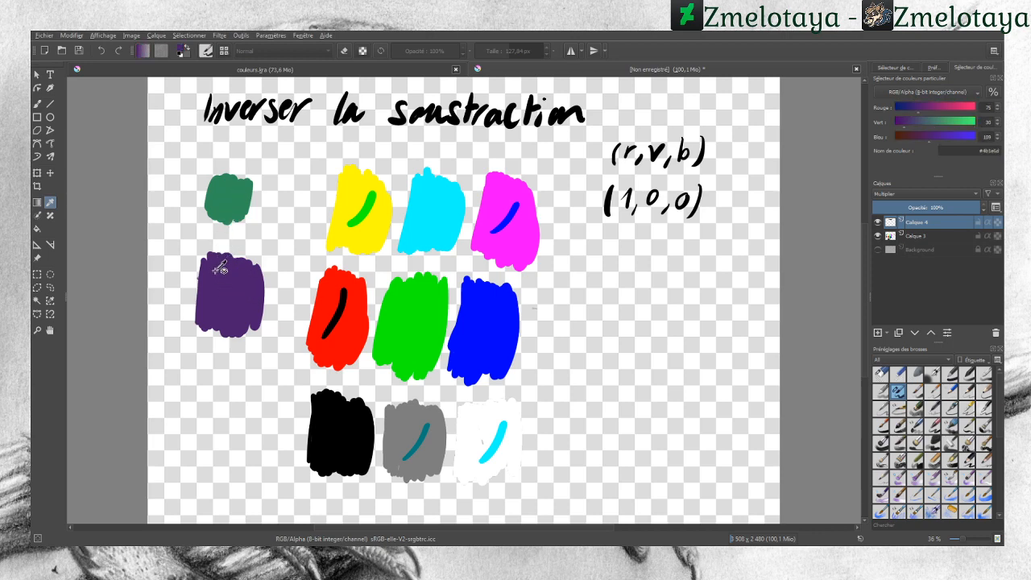
click(38, 105)
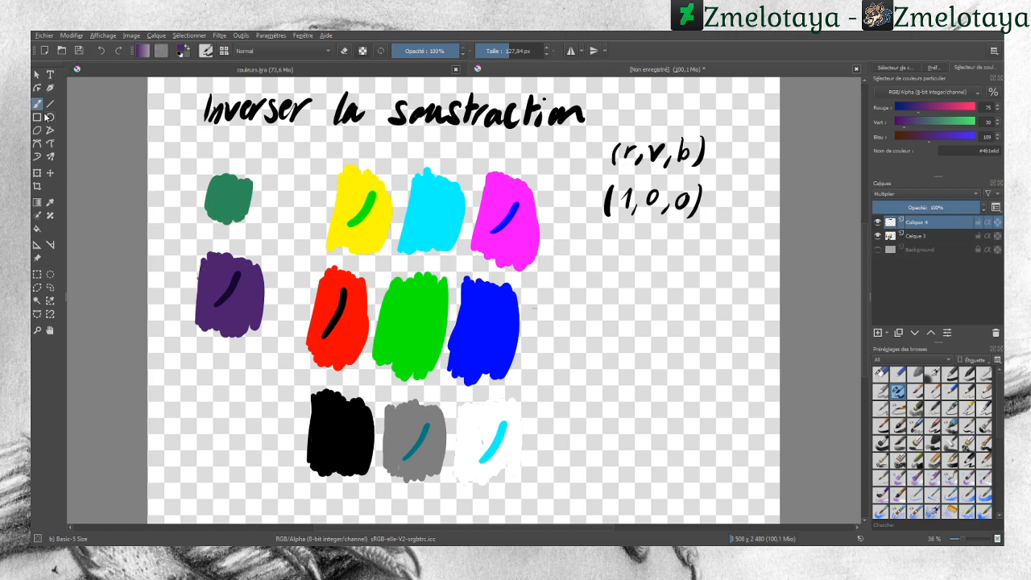
Step: Sample the green swatch, resample the purple swatch, and switch back to the brush
click(51, 204)
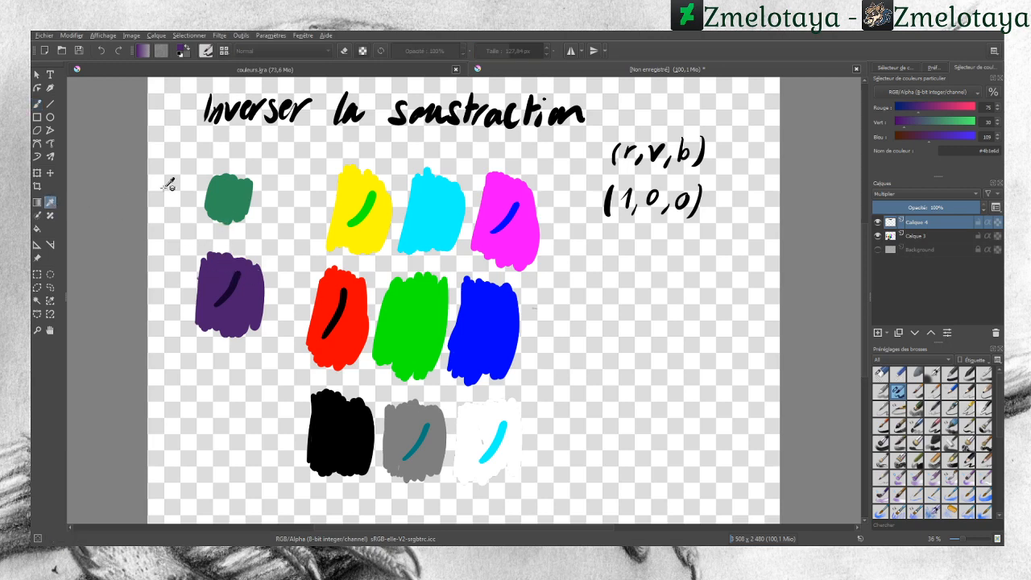
click(226, 198)
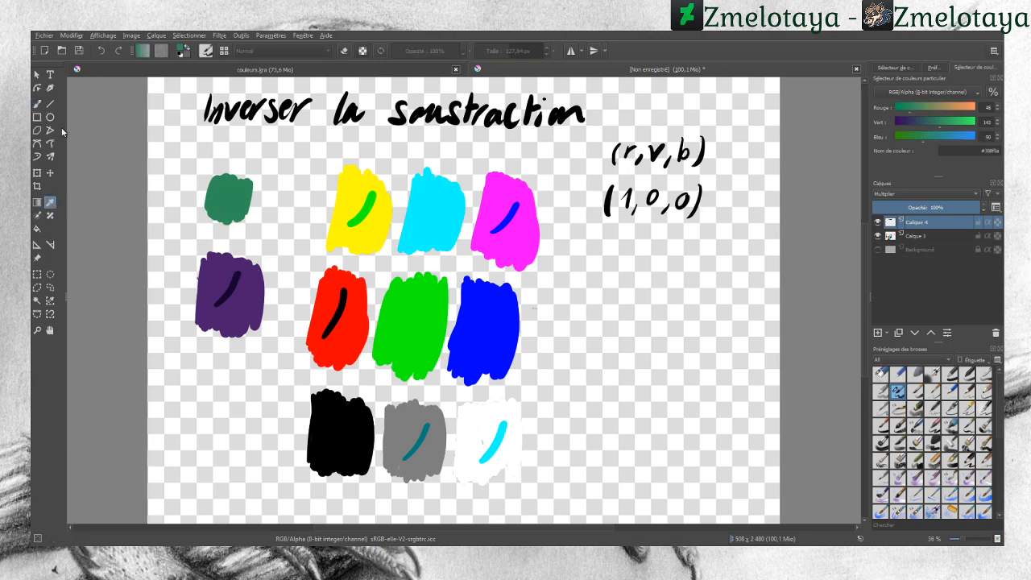
click(218, 269)
click(42, 105)
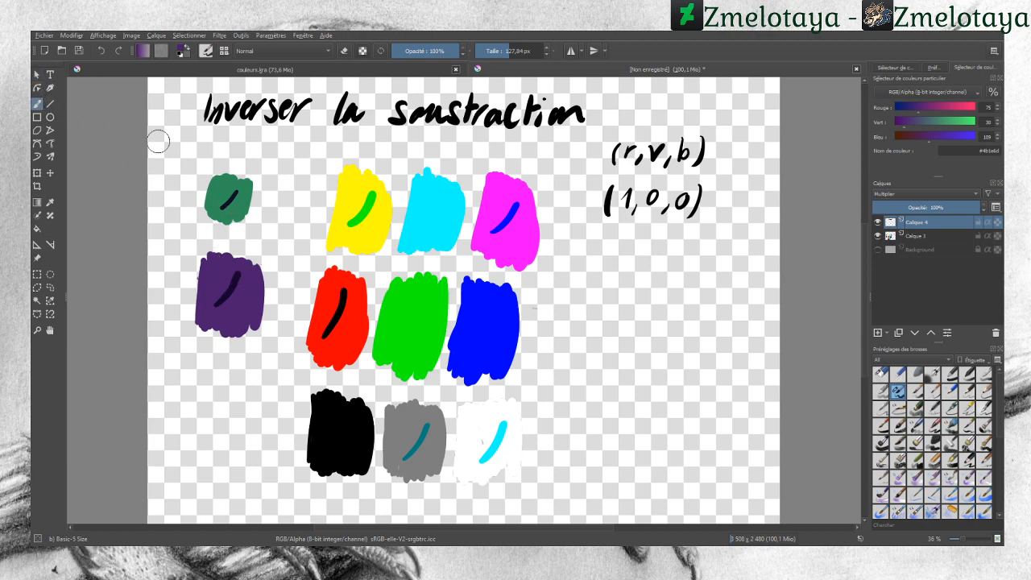
Step: Paint purple strokes across the green, blue and red swatches and undo them
drag(433, 304, 379, 358)
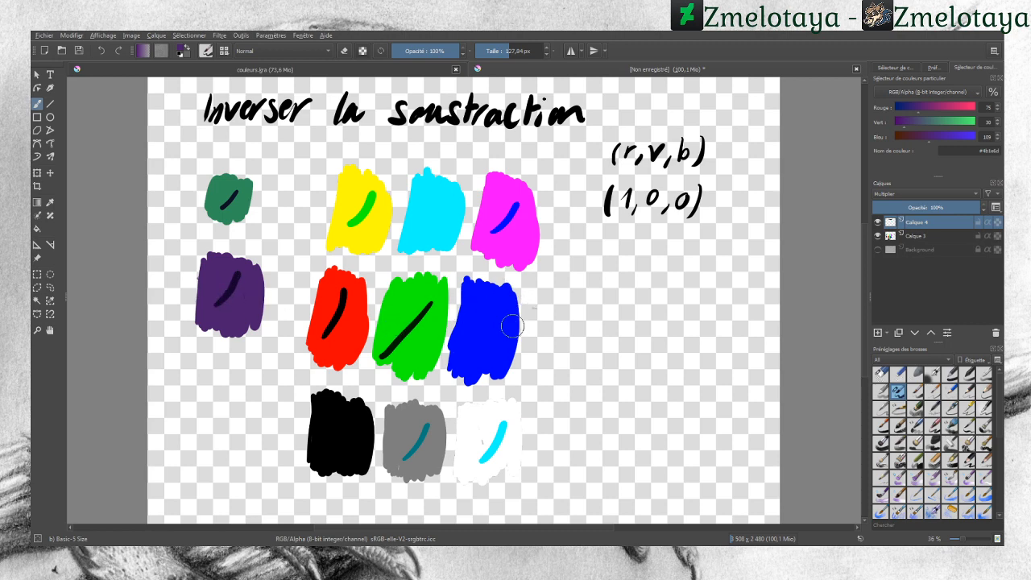
drag(497, 316, 464, 355)
drag(360, 310, 340, 341)
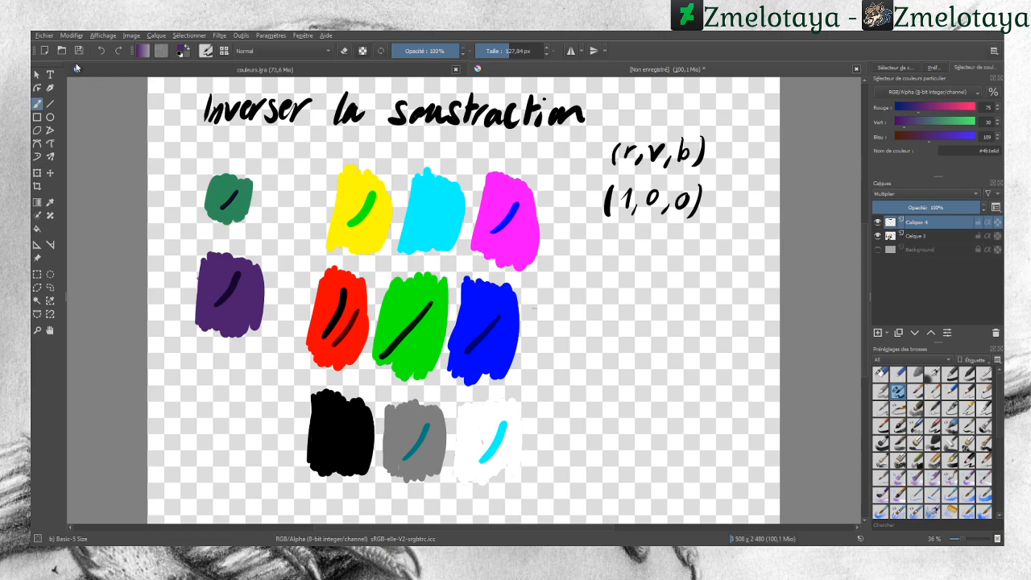
click(103, 51)
click(103, 51)
click(103, 51)
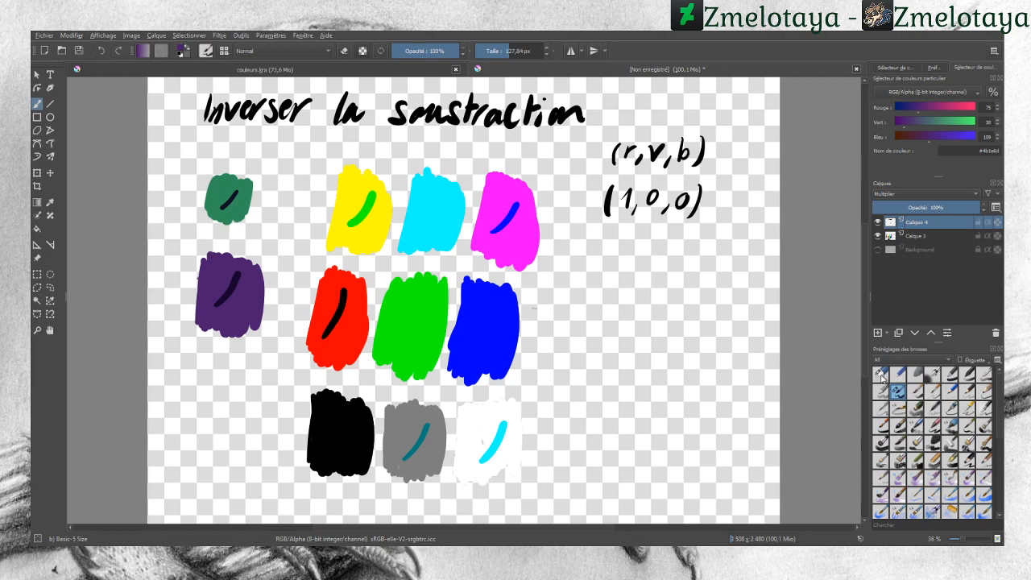
Step: Switch to the eraser preset and erase all remaining test strokes from the swatches
click(881, 372)
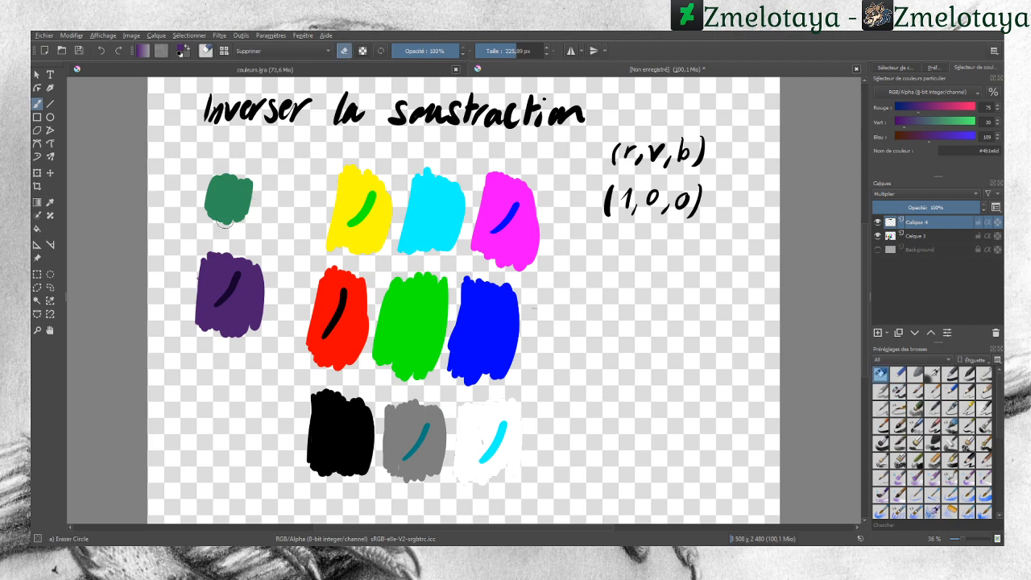
drag(234, 278, 230, 283)
drag(338, 315, 326, 327)
mouse_move(406, 458)
mouse_down()
mouse_move(433, 423)
mouse_move(481, 467)
mouse_up()
drag(514, 205, 492, 232)
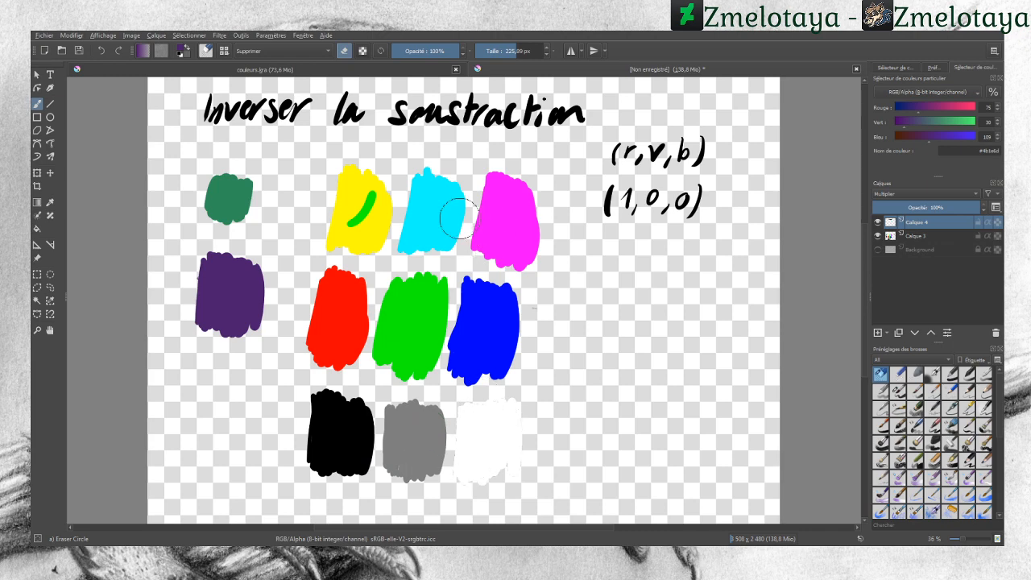
drag(357, 212, 356, 207)
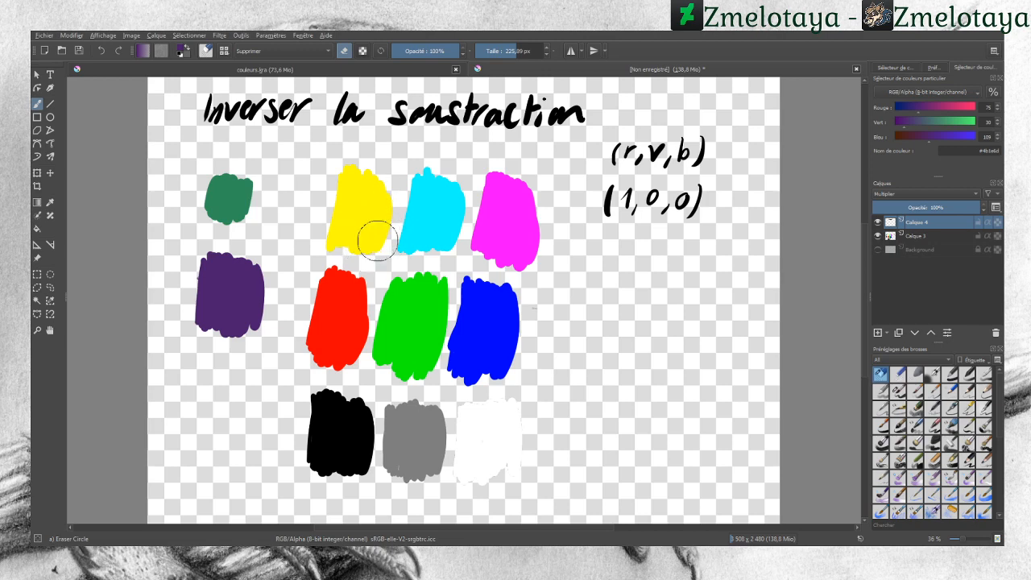
Step: Set the colour to black and begin handwriting a column subtraction of RGB digits below the (1,0,0) note
drag(904, 109, 880, 138)
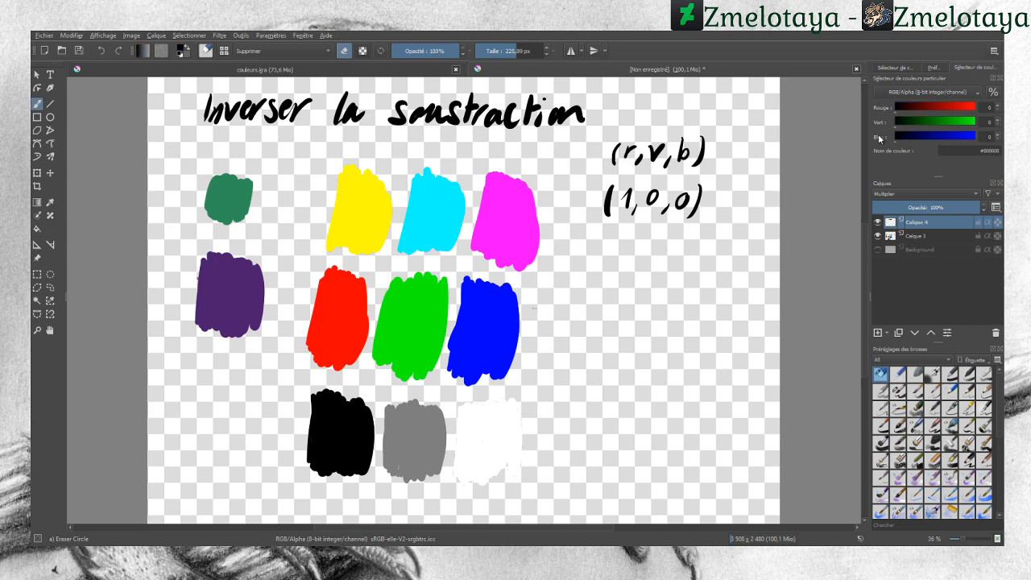
click(899, 393)
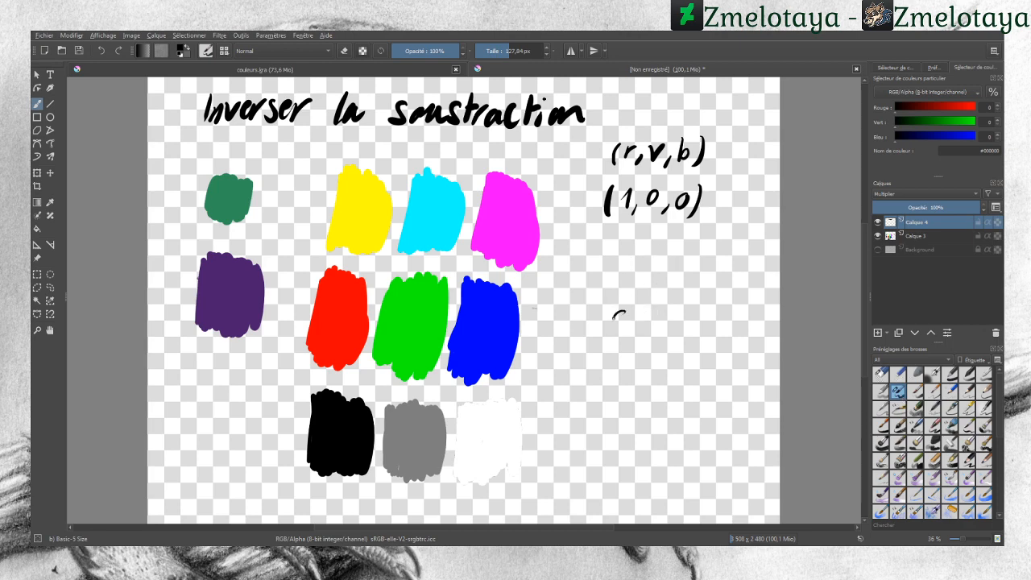
mouse_move(615, 317)
mouse_down()
mouse_move(709, 314)
mouse_move(697, 320)
mouse_up()
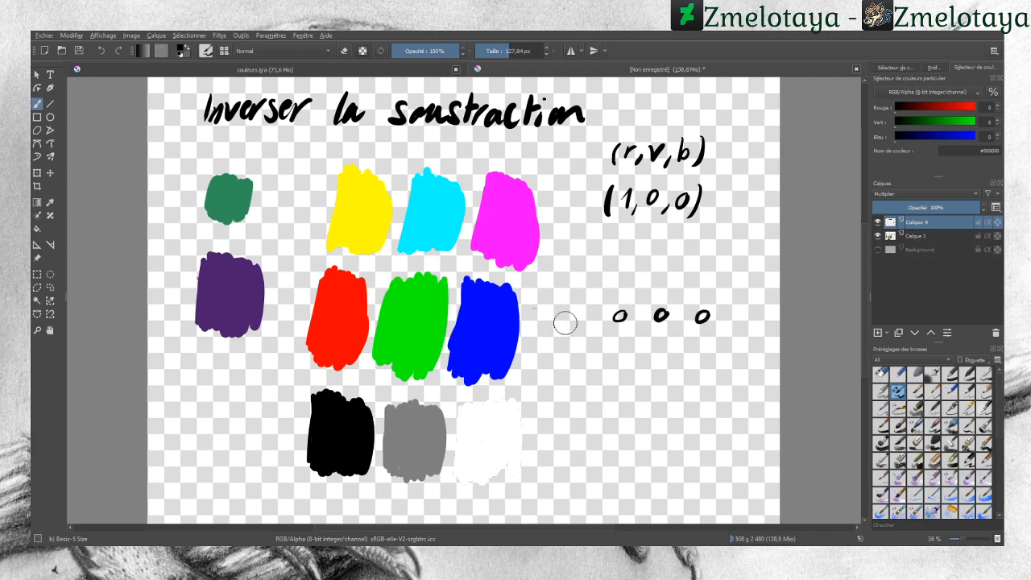
mouse_move(586, 308)
mouse_down()
mouse_move(612, 329)
mouse_move(736, 329)
mouse_up()
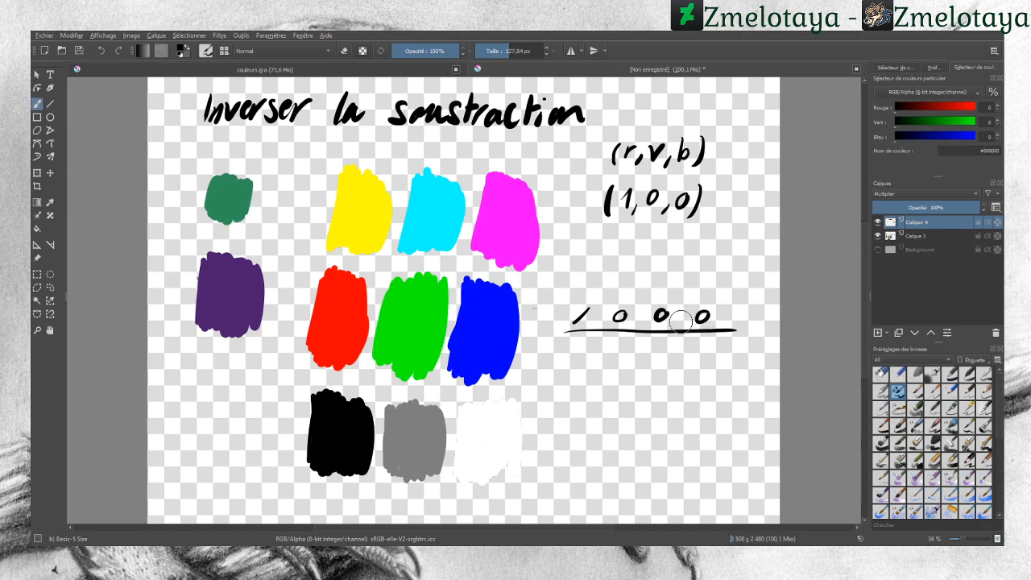
drag(626, 293, 613, 293)
mouse_move(623, 338)
mouse_down()
mouse_move(617, 356)
mouse_move(625, 339)
mouse_up()
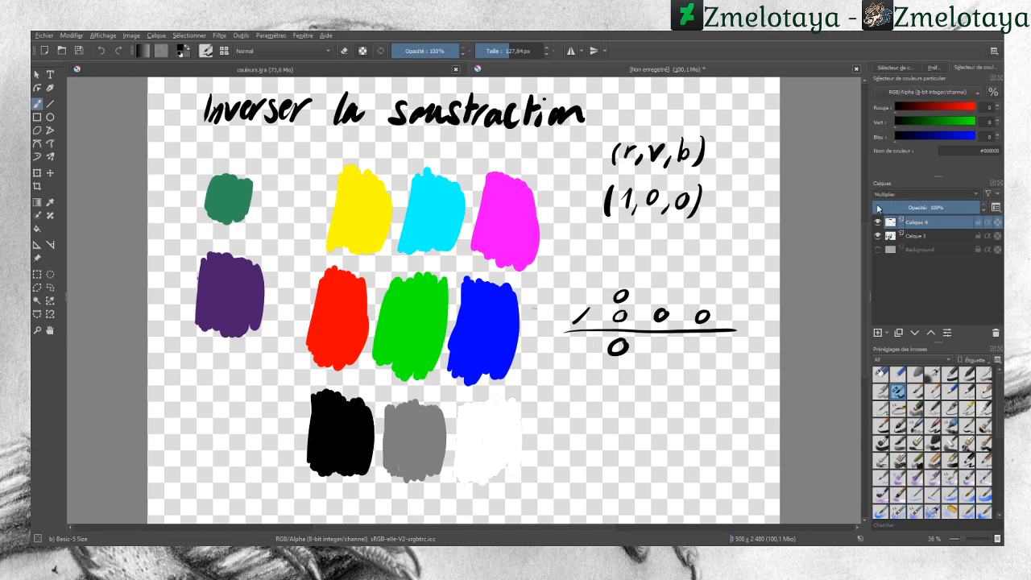
Step: Change the layer blend mode to Diviser and paint a black stroke on the grey swatch
scroll(889, 194, up, 1)
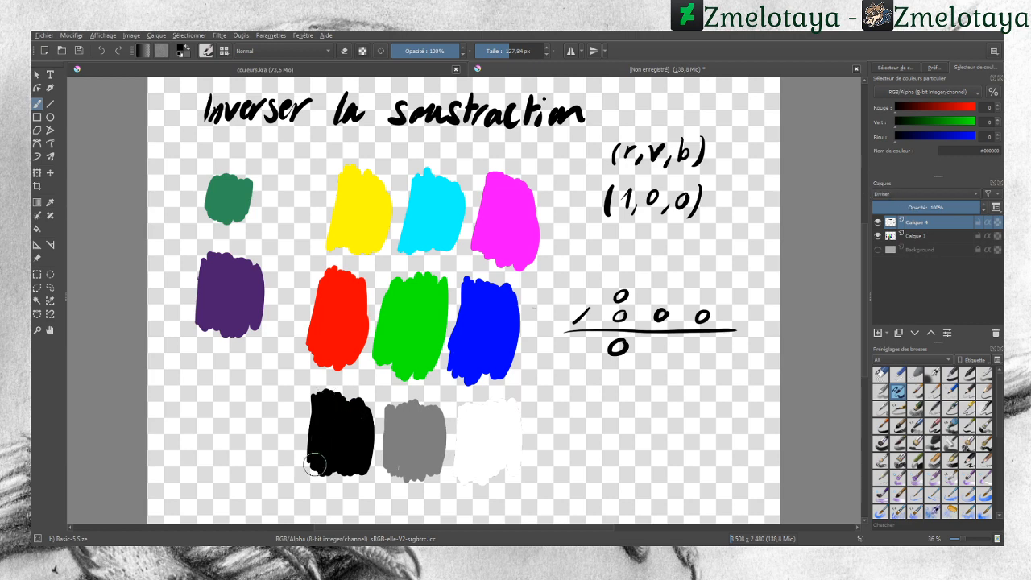
drag(403, 455, 435, 436)
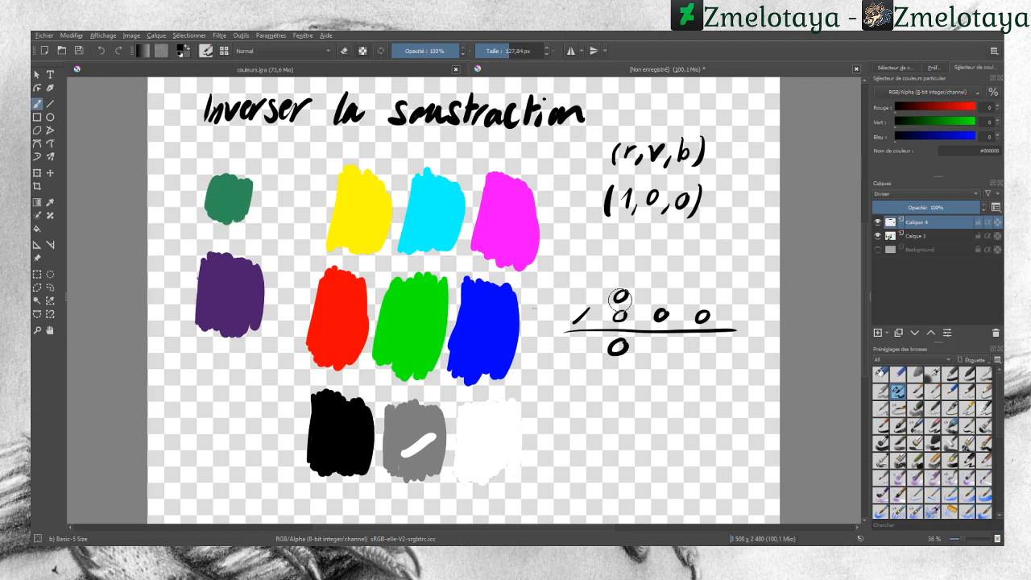
Step: Complete the handwritten calculation with result digits 0 1 1 and crosses above the last two columns
drag(618, 343, 615, 353)
drag(709, 339, 706, 352)
mouse_move(656, 291)
mouse_down()
mouse_move(665, 302)
mouse_move(656, 302)
mouse_move(713, 304)
mouse_up()
drag(714, 291, 701, 303)
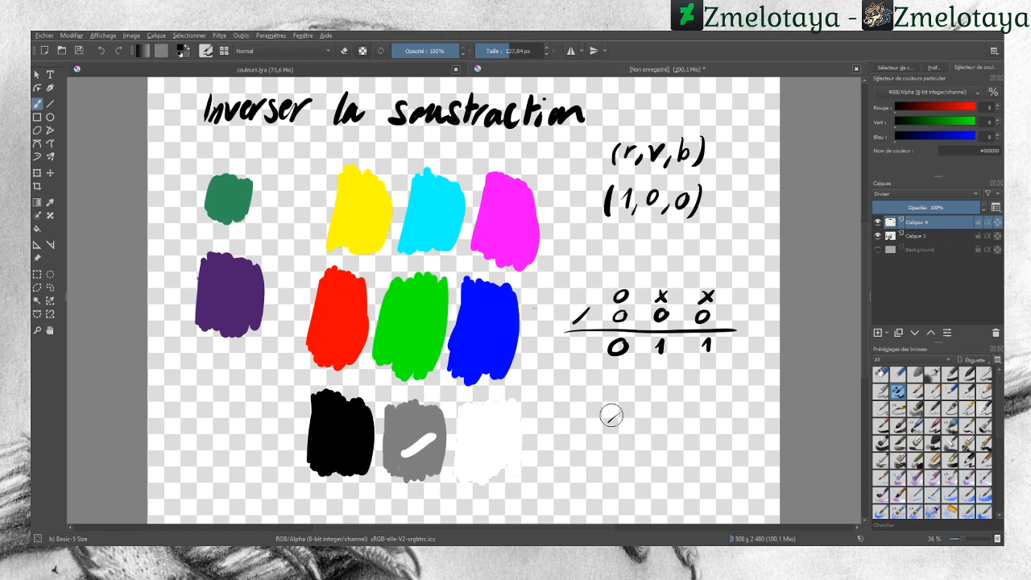
drag(608, 412, 618, 422)
mouse_move(618, 412)
mouse_down()
mouse_move(608, 422)
mouse_move(630, 410)
mouse_up()
click(881, 374)
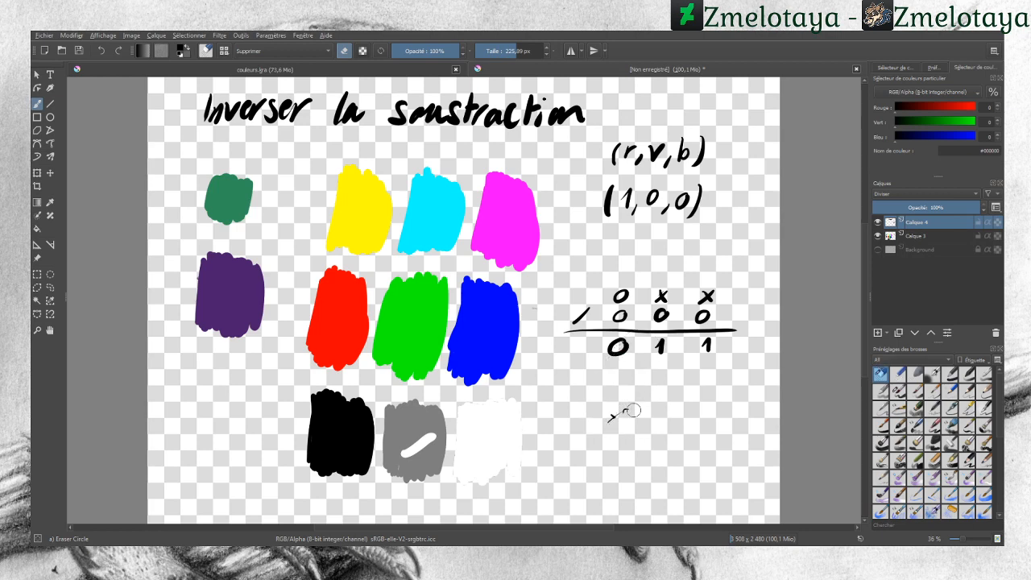
drag(632, 411, 601, 407)
Step: Erase the stroke on the grey swatch and part of the cross above the middle column
drag(427, 436, 418, 450)
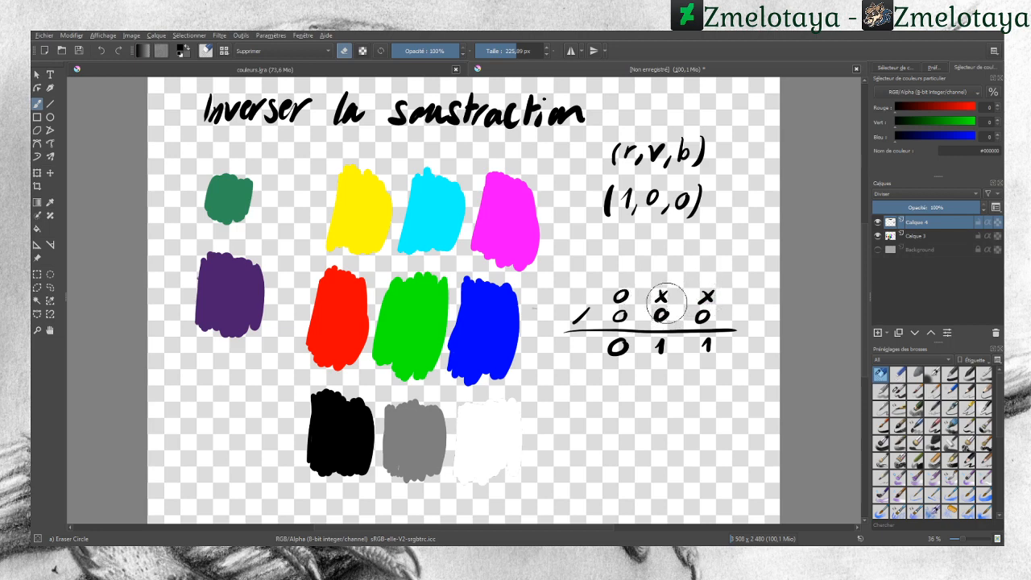
mouse_move(659, 293)
mouse_down()
mouse_move(703, 289)
mouse_move(662, 298)
mouse_up()
Step: Sample the cyan swatch's colour, adjust it to teal (0, 132, 121), and select the basic brush preset
click(49, 202)
click(442, 210)
click(37, 103)
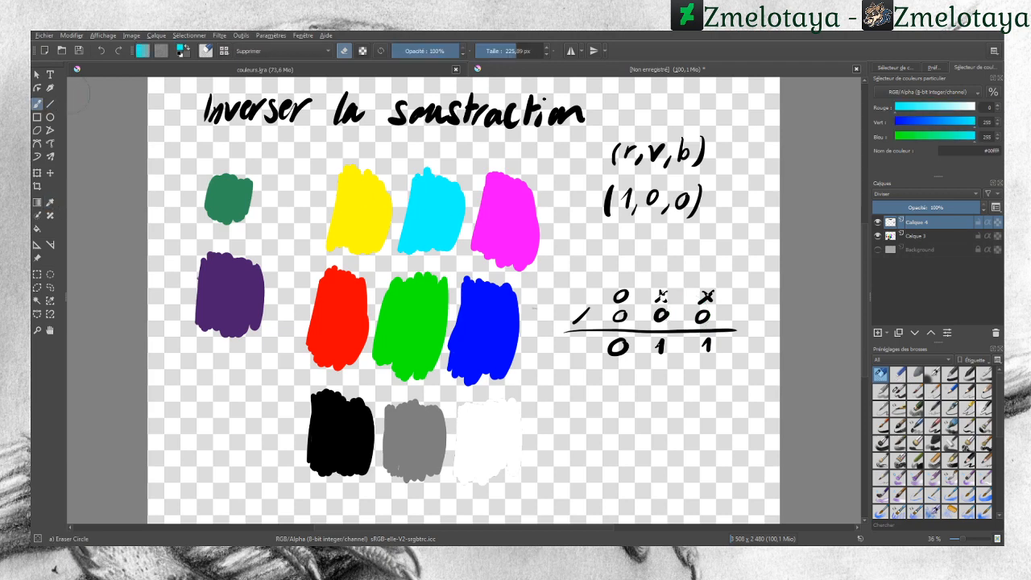
click(936, 121)
click(934, 137)
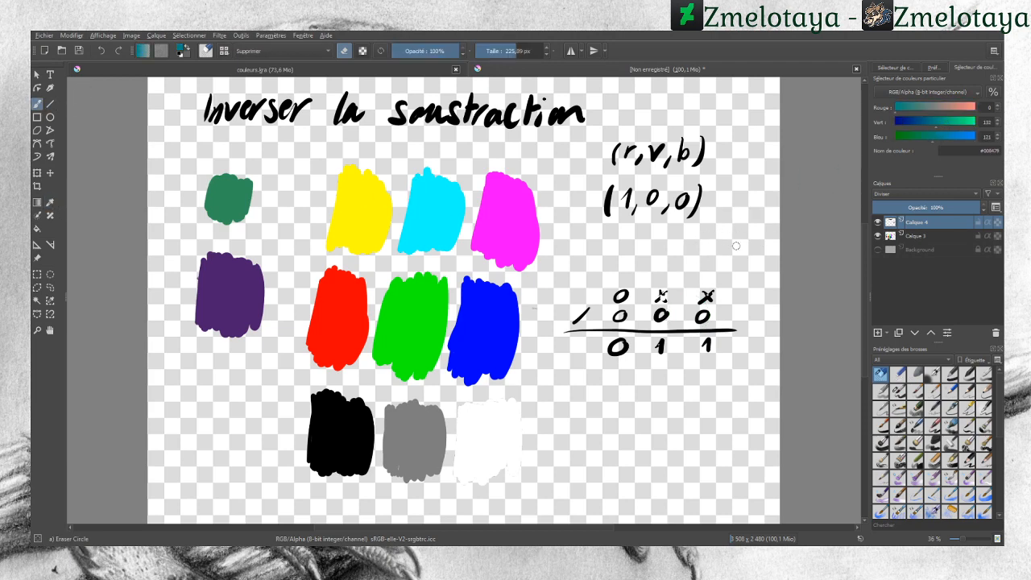
click(898, 391)
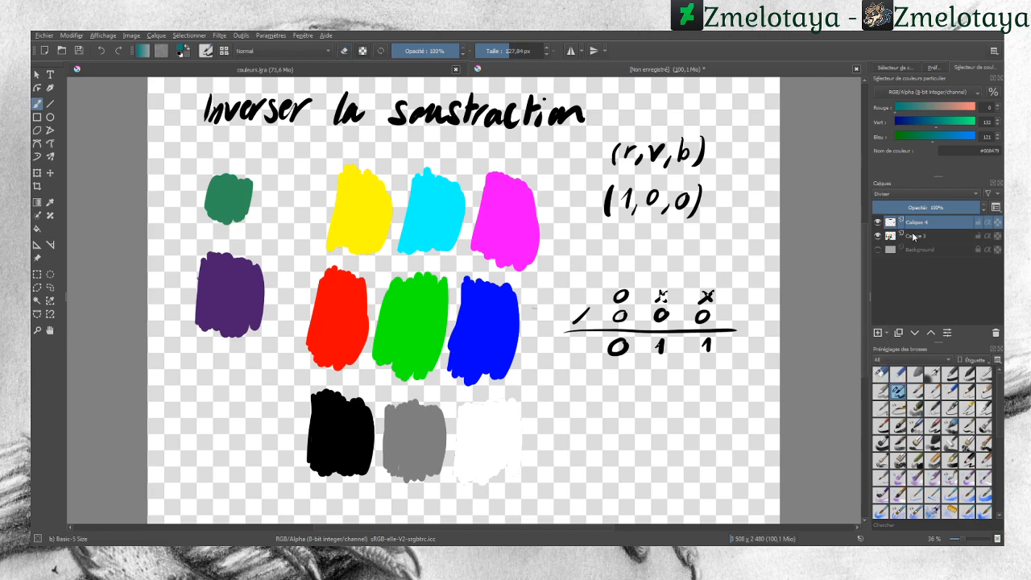
Step: Paint a teal swatch on Calque 3 beside the (1,0,0) note, then return to Calque 4 and reset the colours to default
click(916, 235)
drag(727, 274, 756, 242)
mouse_move(750, 232)
mouse_down()
mouse_move(701, 227)
mouse_move(674, 261)
mouse_up()
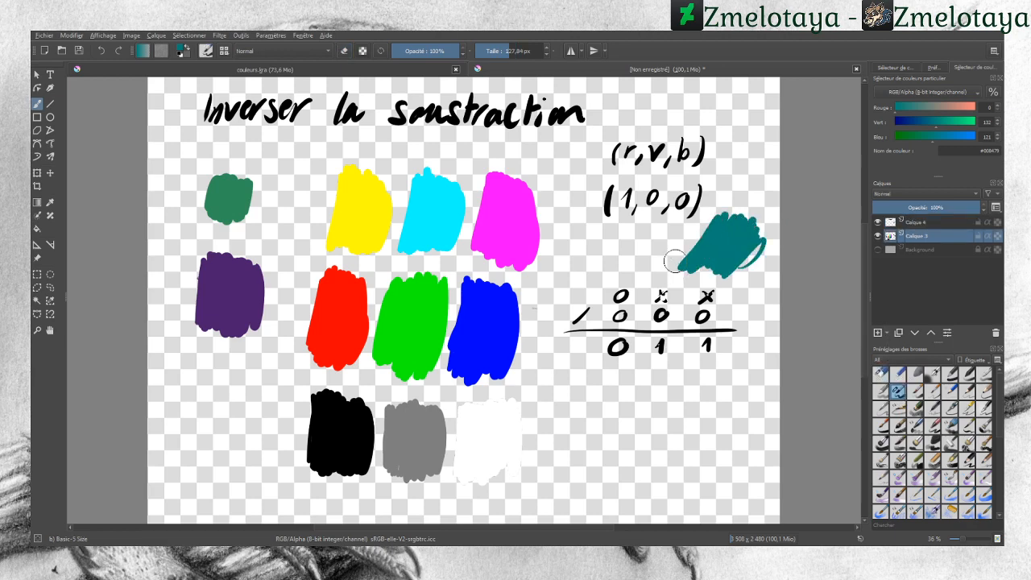
click(916, 222)
key(d)
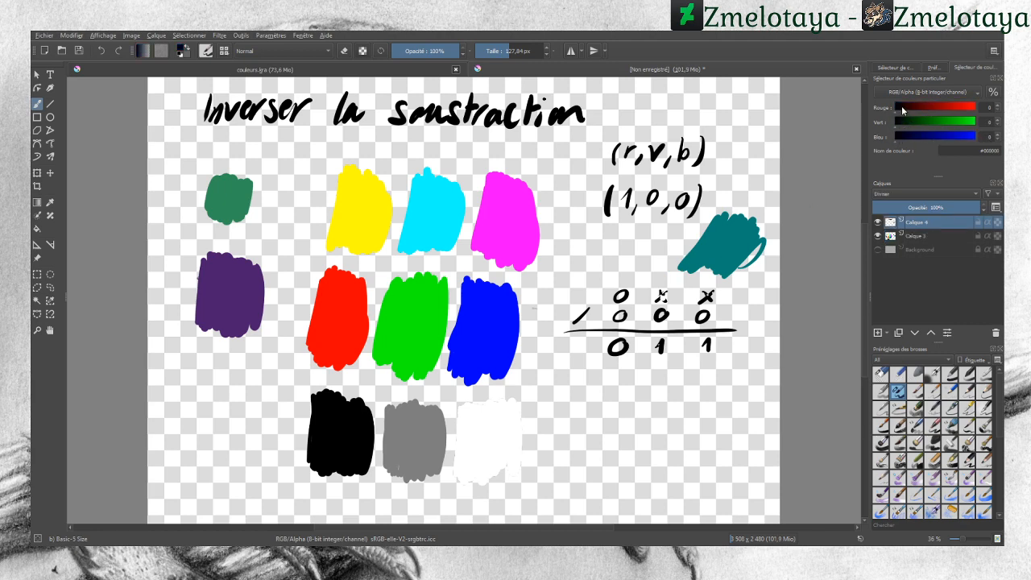
mouse_move(724, 243)
mouse_down()
mouse_move(736, 235)
mouse_move(713, 251)
mouse_move(729, 234)
mouse_move(707, 240)
mouse_up()
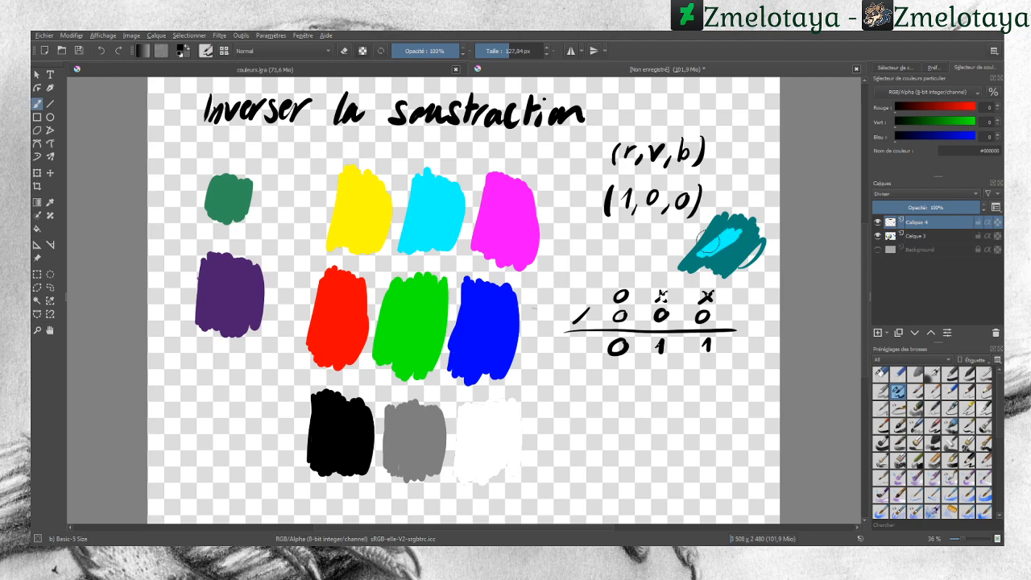
click(103, 51)
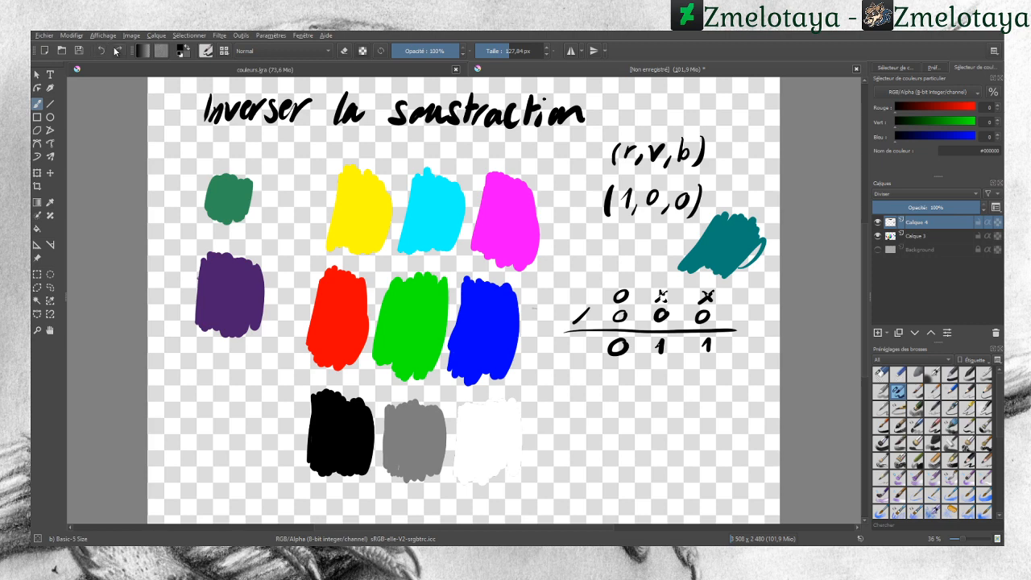
click(878, 235)
click(877, 236)
Step: Paint a black Divide stroke across the teal swatch on Calque 4
drag(741, 235, 701, 269)
mouse_move(719, 245)
mouse_down()
mouse_move(728, 235)
mouse_move(703, 252)
mouse_move(721, 251)
mouse_up()
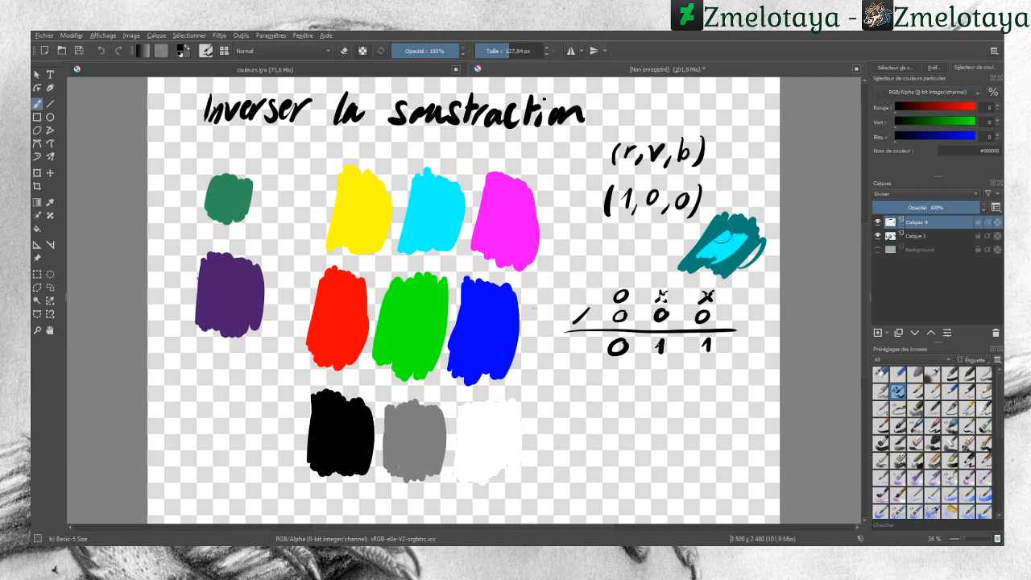
mouse_move(720, 239)
mouse_down()
mouse_move(701, 236)
mouse_move(710, 253)
mouse_move(734, 252)
mouse_move(713, 220)
mouse_up()
Step: Sample the teal colour, set its red to 12, and paint a second teal swatch on Calque 3 left of the first
click(51, 204)
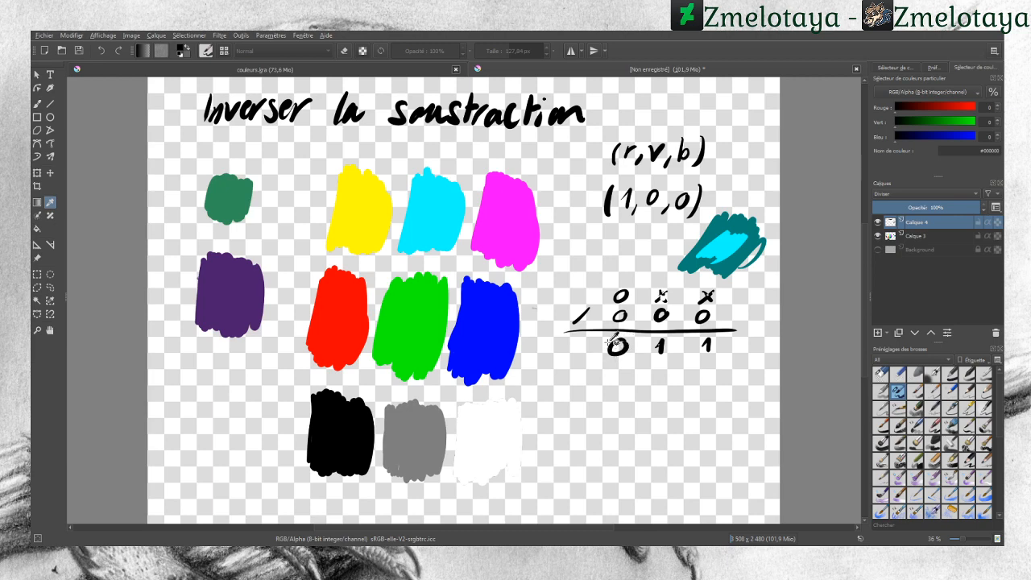
click(720, 221)
click(37, 103)
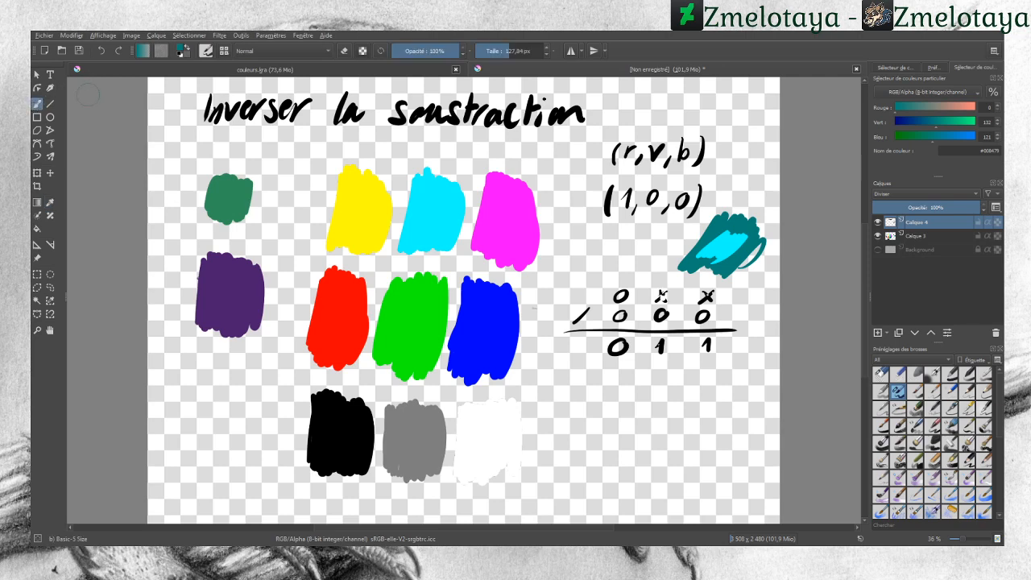
click(903, 109)
click(917, 236)
mouse_move(647, 232)
mouse_down()
mouse_move(614, 273)
mouse_move(595, 265)
mouse_move(609, 236)
mouse_move(576, 274)
mouse_up()
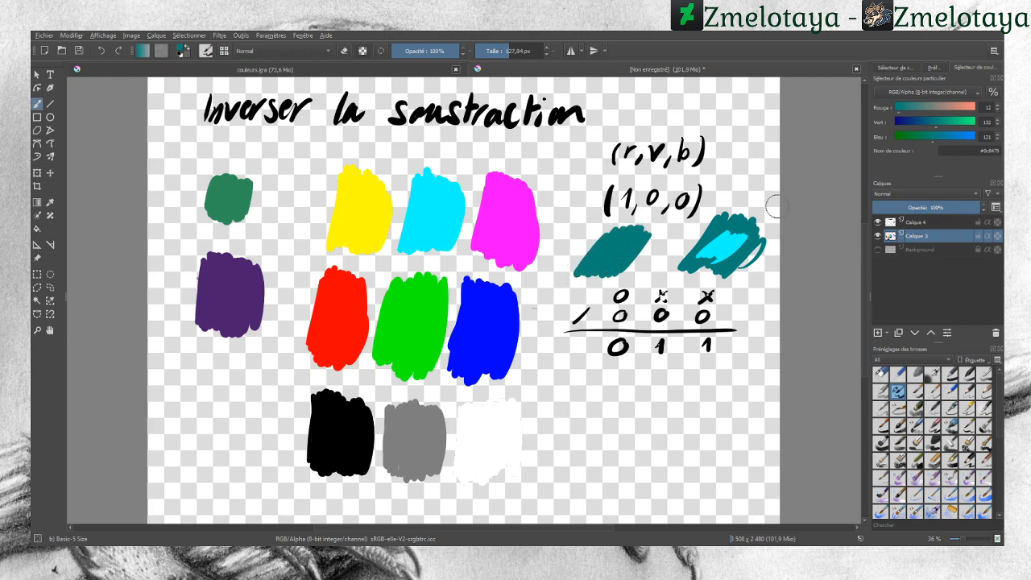
Step: Return to Calque 4, reset the colours to default, and paint a black stroke over the new teal swatch
click(914, 223)
key(d)
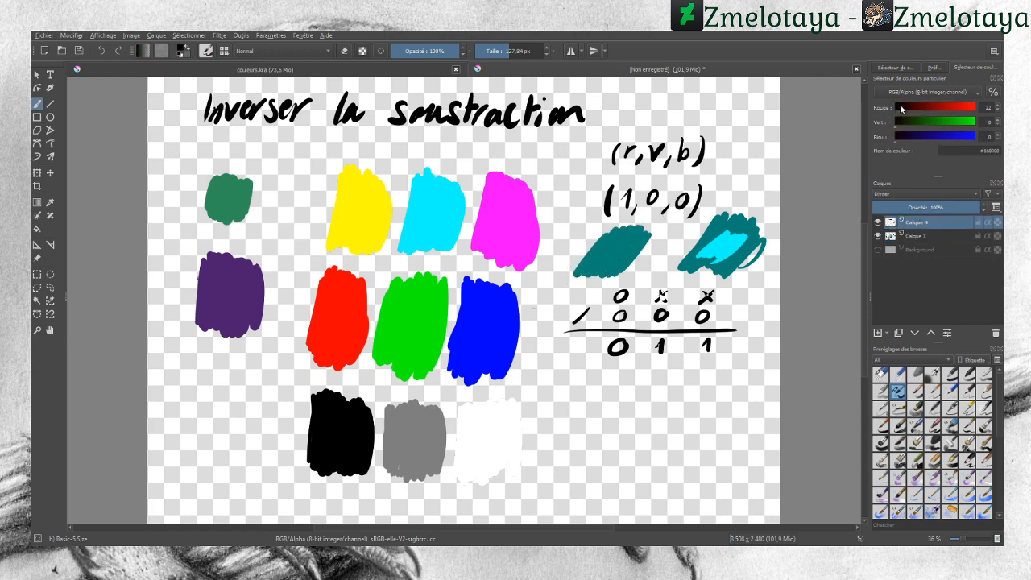
mouse_move(616, 248)
mouse_down()
mouse_move(598, 261)
mouse_move(627, 241)
mouse_up()
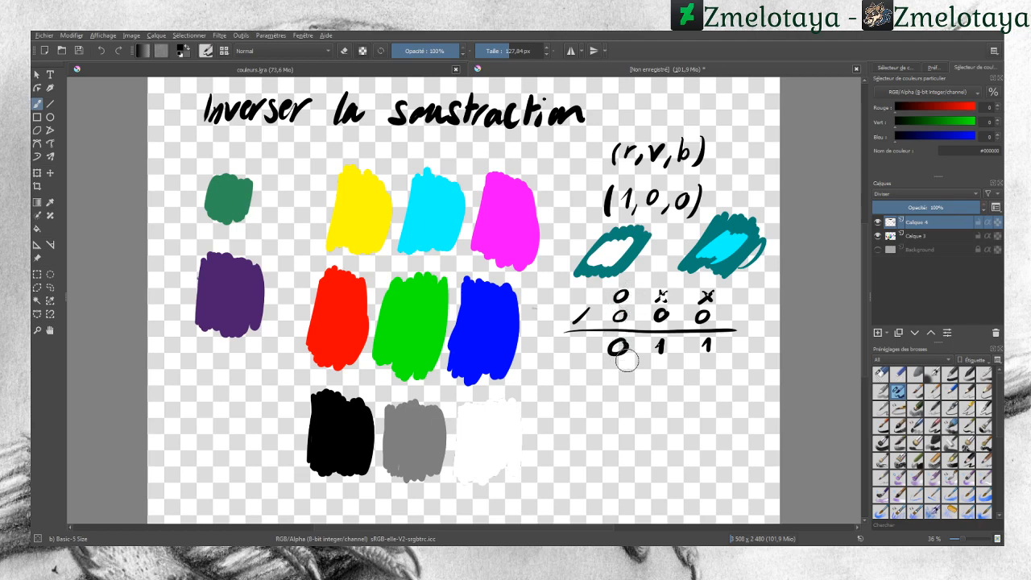
Step: Set the foreground colour to white (255, 255, 255)
click(50, 203)
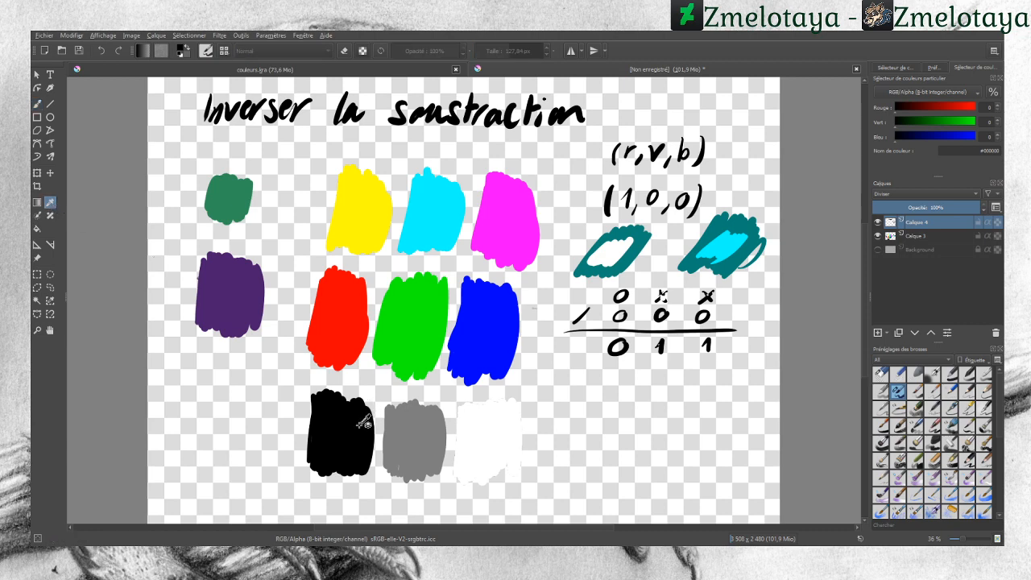
click(40, 104)
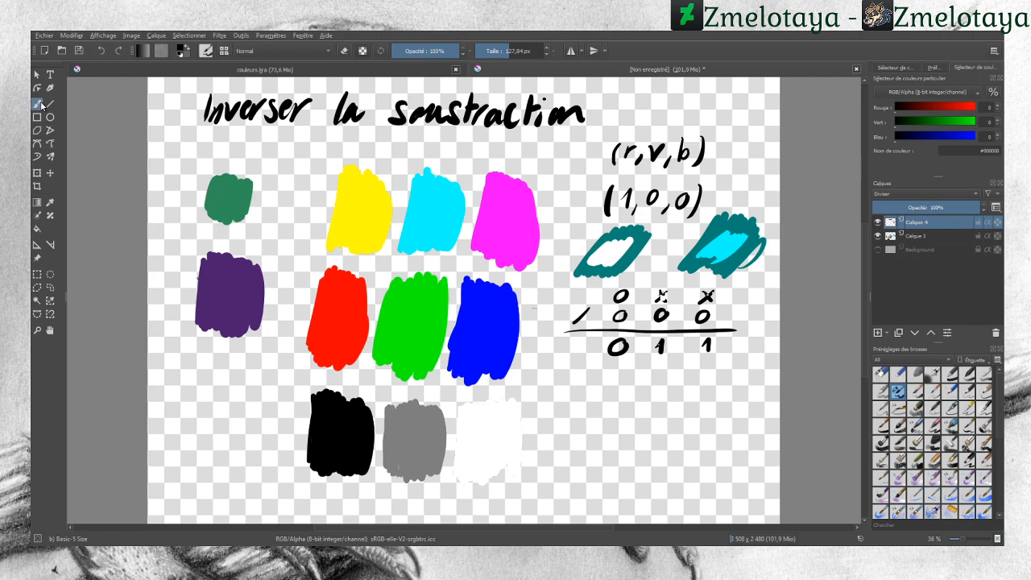
click(40, 104)
drag(968, 108, 983, 137)
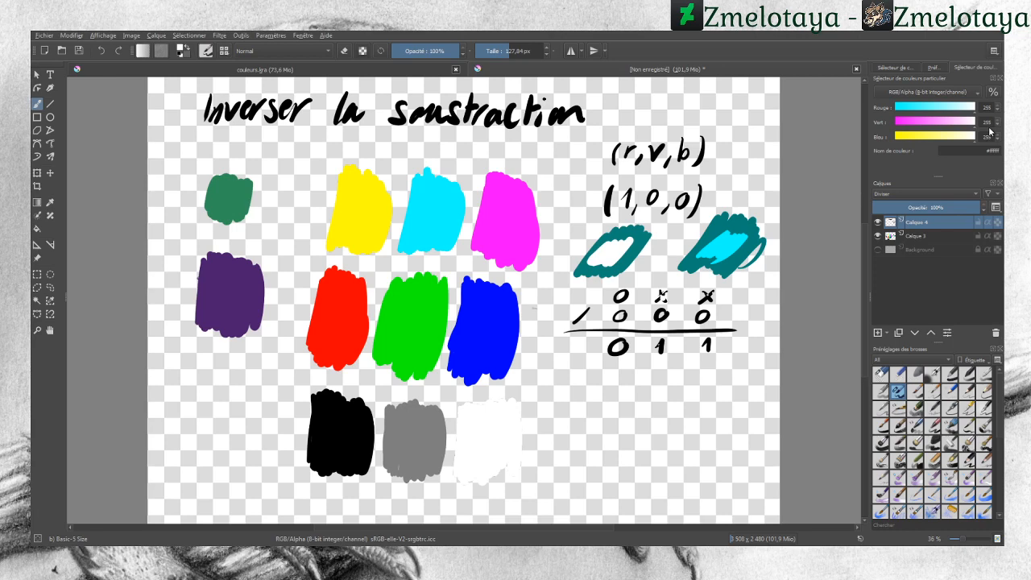
Step: Undo the teal swatches and the Divide strokes painted over them
click(101, 51)
click(101, 51)
click(102, 50)
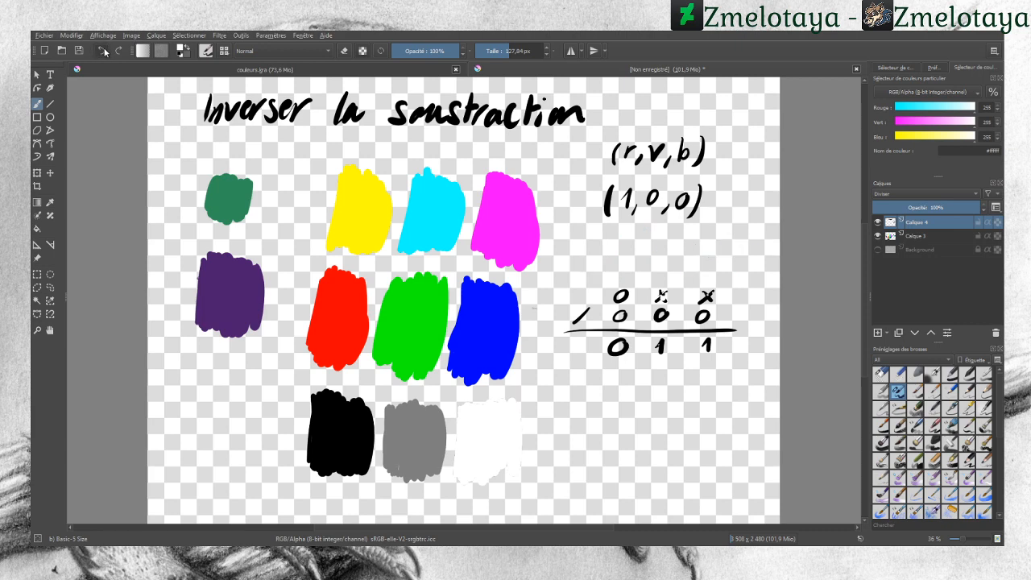
click(105, 52)
click(105, 51)
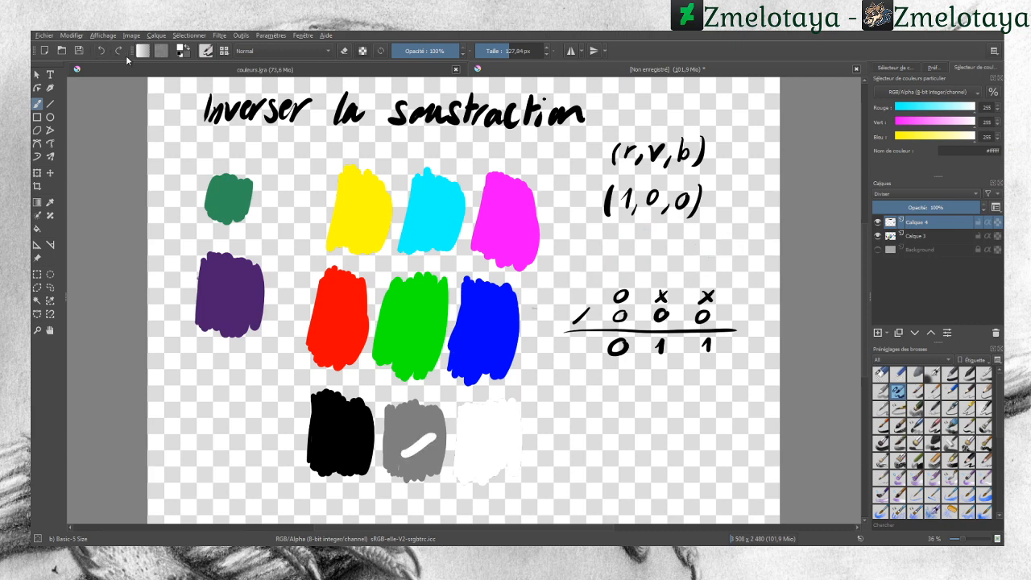
click(118, 51)
click(103, 52)
Step: Set the foreground colour to mid grey with red, green and blue all at 127
key(BackSpace)
key(BackSpace)
text(12)
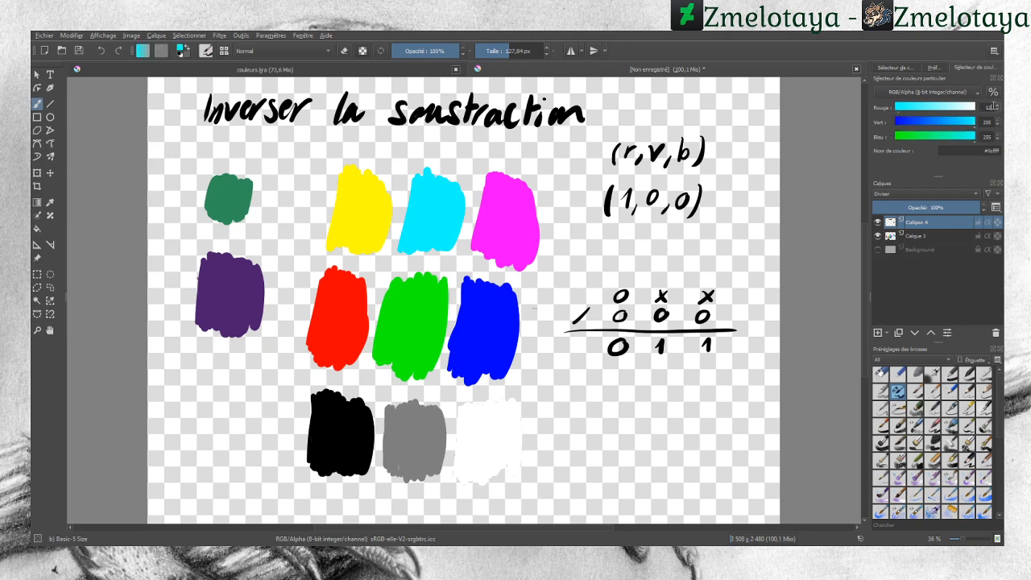
text(7)
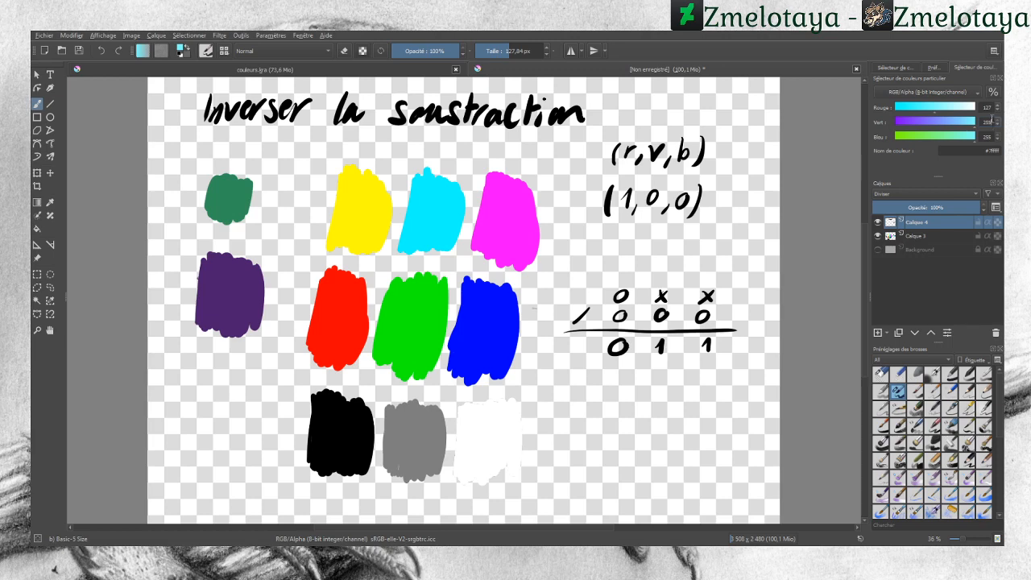
key(BackSpace)
text(127)
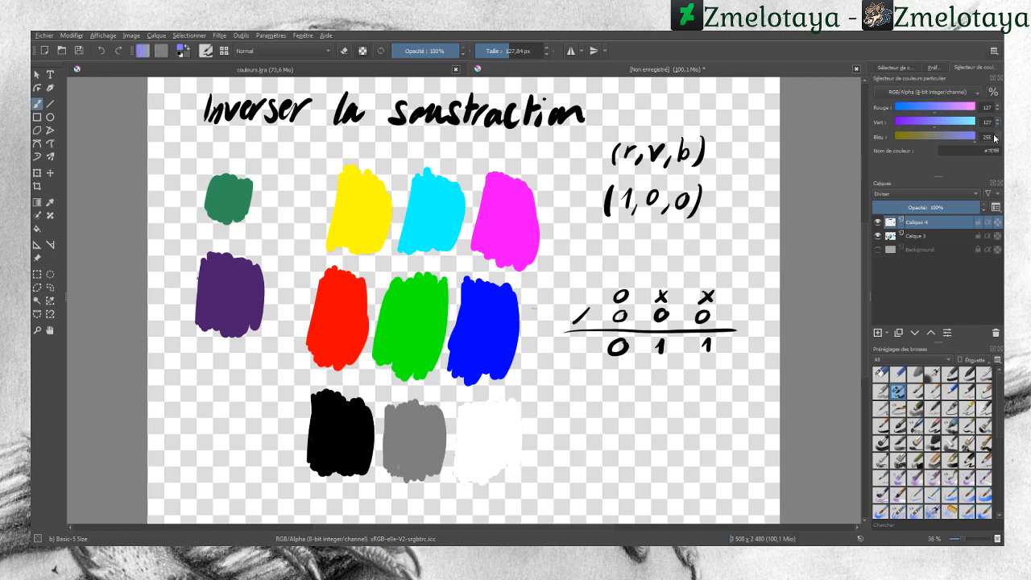
click(994, 138)
key(BackSpace)
key(BackSpace)
text(7)
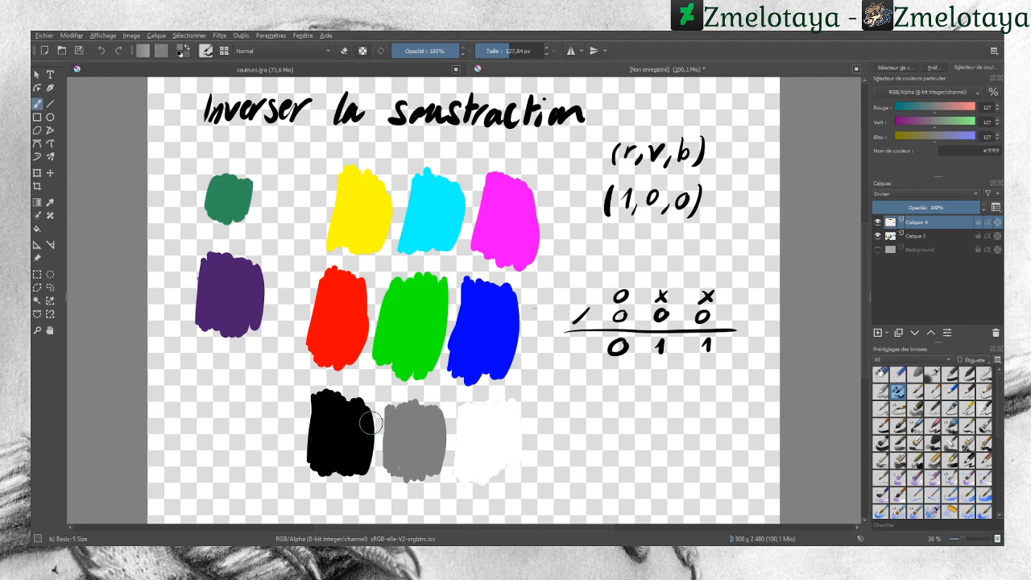
Step: Paint a grey Divide stroke across the grey swatch, and undo trial strokes on the purple and green swatches
drag(404, 453, 422, 421)
drag(225, 282, 234, 309)
drag(228, 194, 233, 206)
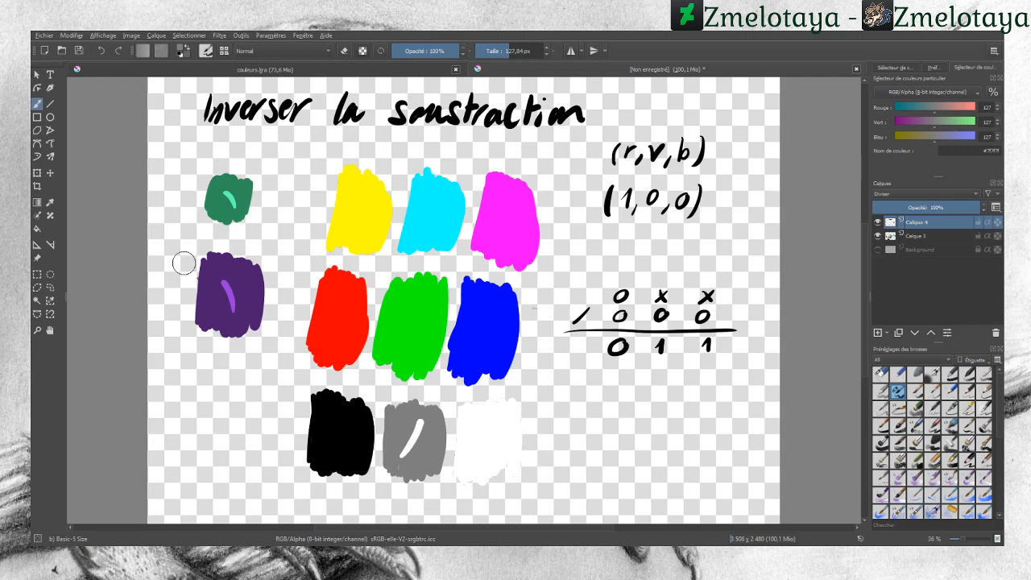
click(102, 51)
click(102, 51)
Step: Switch to the Eraser Circle preset and erase the title "Inverser la soustraction"
click(881, 373)
mouse_move(591, 121)
mouse_down()
mouse_move(541, 123)
mouse_move(482, 105)
mouse_move(258, 117)
mouse_move(508, 126)
mouse_move(257, 115)
mouse_move(331, 91)
mouse_up()
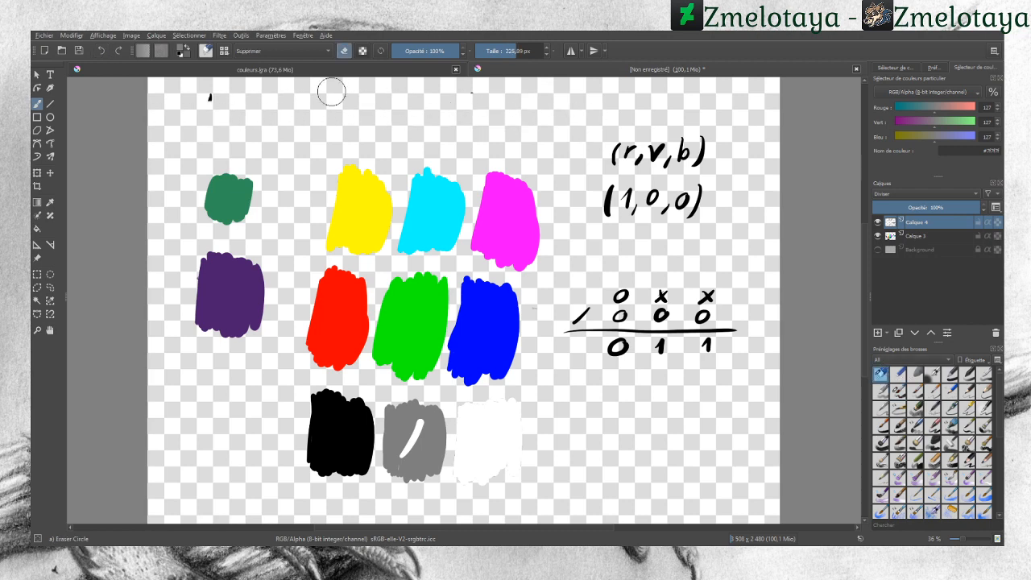
Step: Select a brush preset and handwrite the new title "division" in grey
click(900, 396)
mouse_move(306, 113)
mouse_down()
mouse_move(315, 129)
mouse_move(343, 113)
mouse_up()
mouse_move(349, 111)
mouse_down()
mouse_move(379, 107)
mouse_move(388, 130)
mouse_up()
click(355, 99)
drag(405, 114, 406, 116)
drag(413, 116, 445, 117)
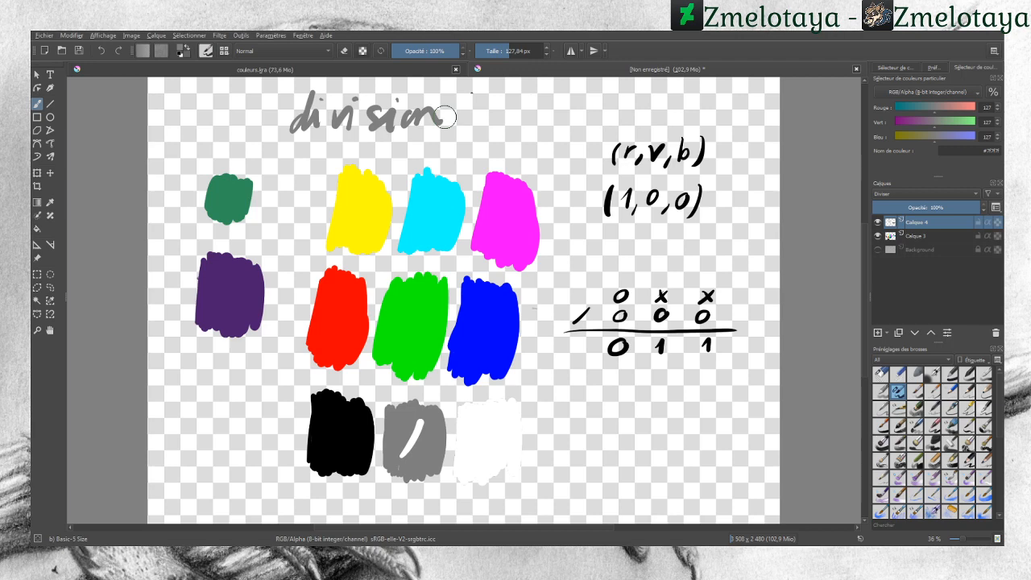
Step: Paint grey strokes on the purple and green swatches, then undo them along with the title's last two letters
drag(222, 287, 225, 311)
drag(222, 187, 229, 201)
click(104, 51)
click(104, 52)
click(104, 52)
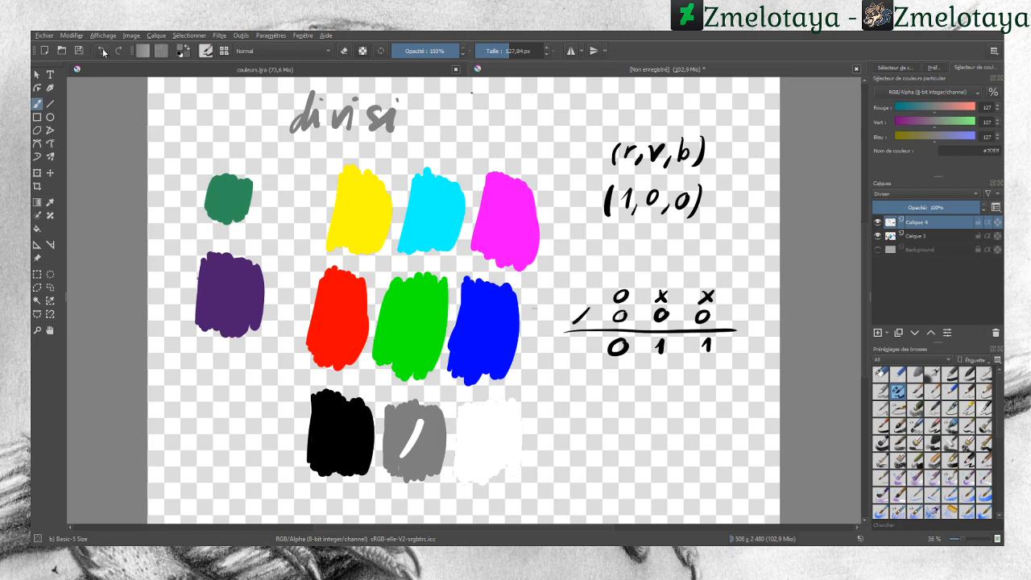
Step: Sample the red swatch's colour and paint a red Divide stroke across the purple swatch
click(50, 202)
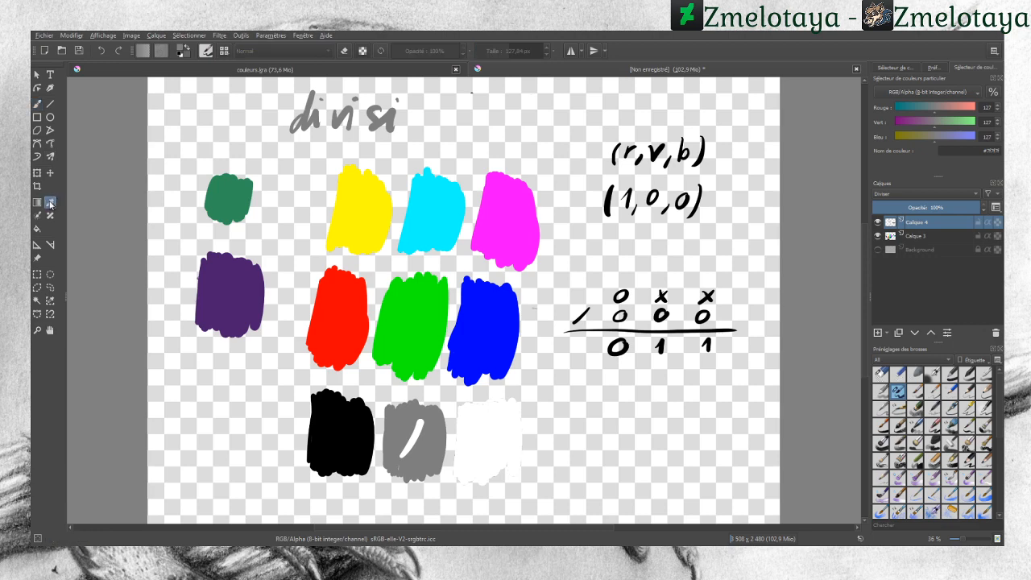
click(338, 319)
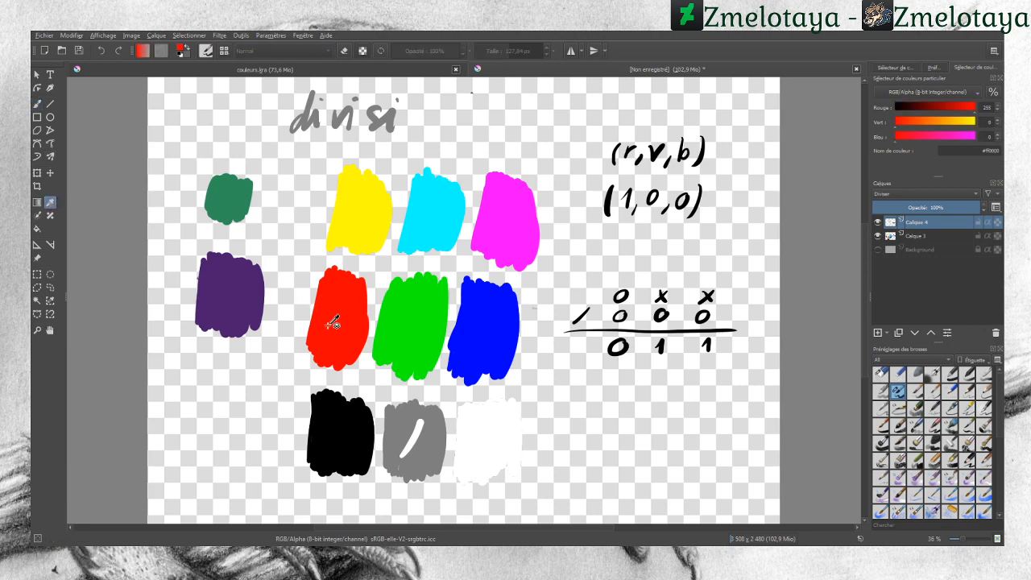
click(37, 104)
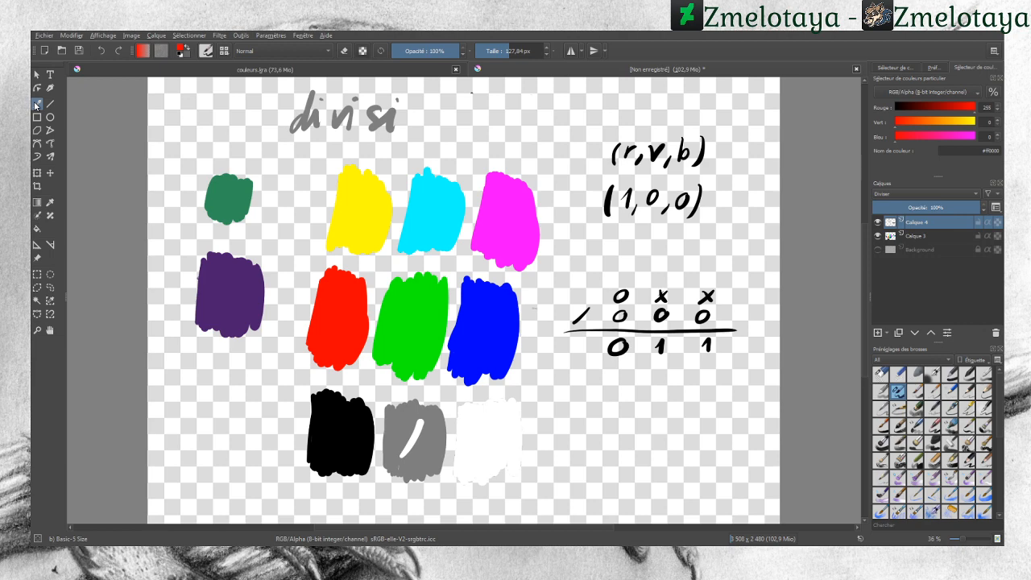
click(36, 104)
drag(218, 277, 231, 310)
Step: Sample the purple swatch, the stroke on it and the green swatch to compare their RGB values
click(50, 202)
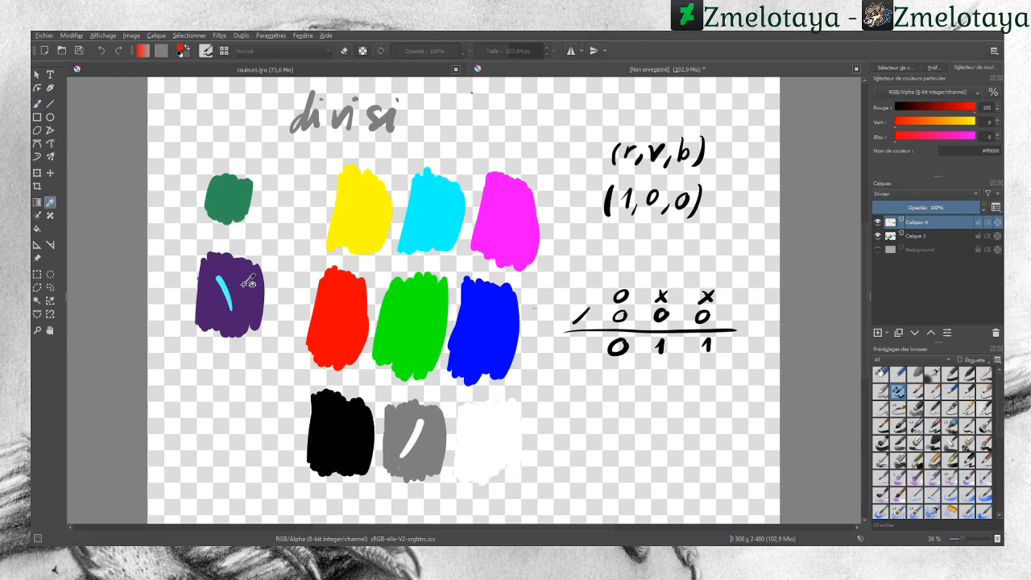
click(242, 284)
click(45, 104)
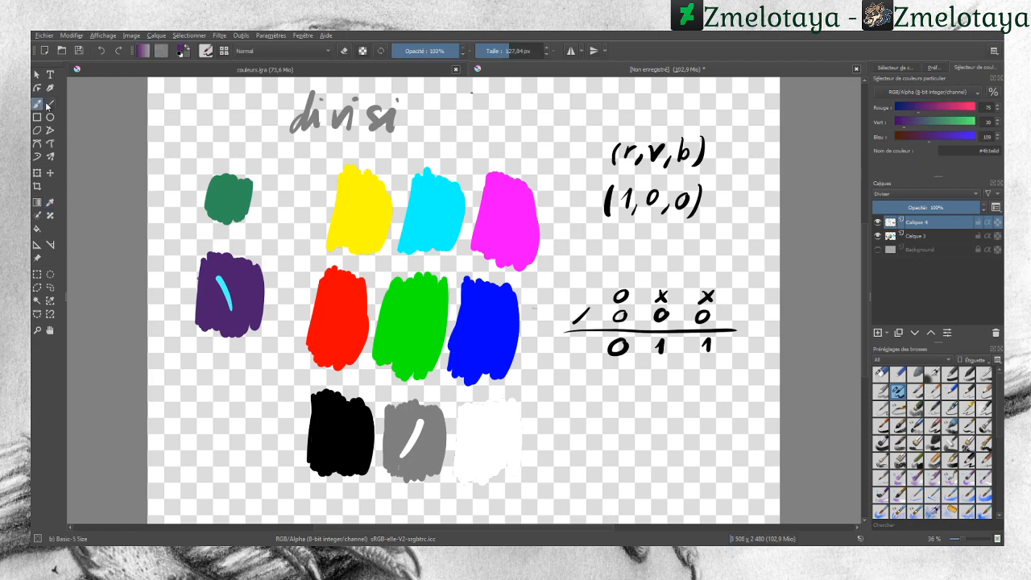
click(50, 202)
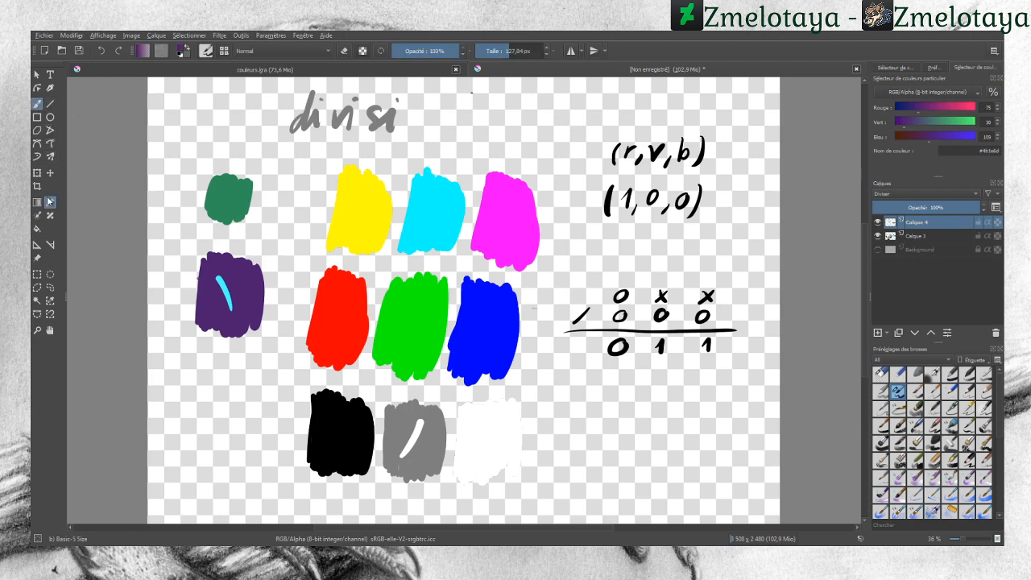
click(227, 282)
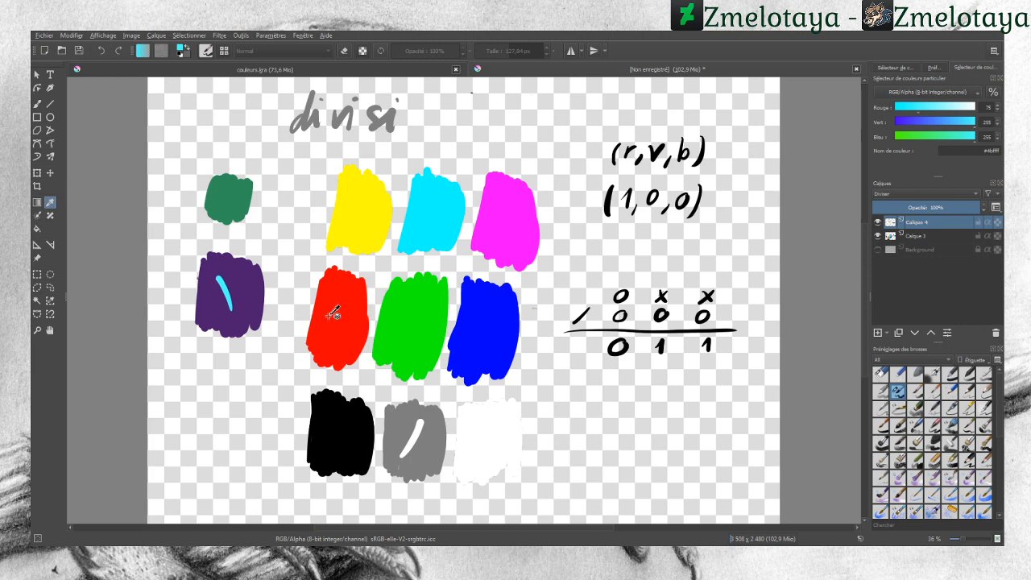
click(240, 206)
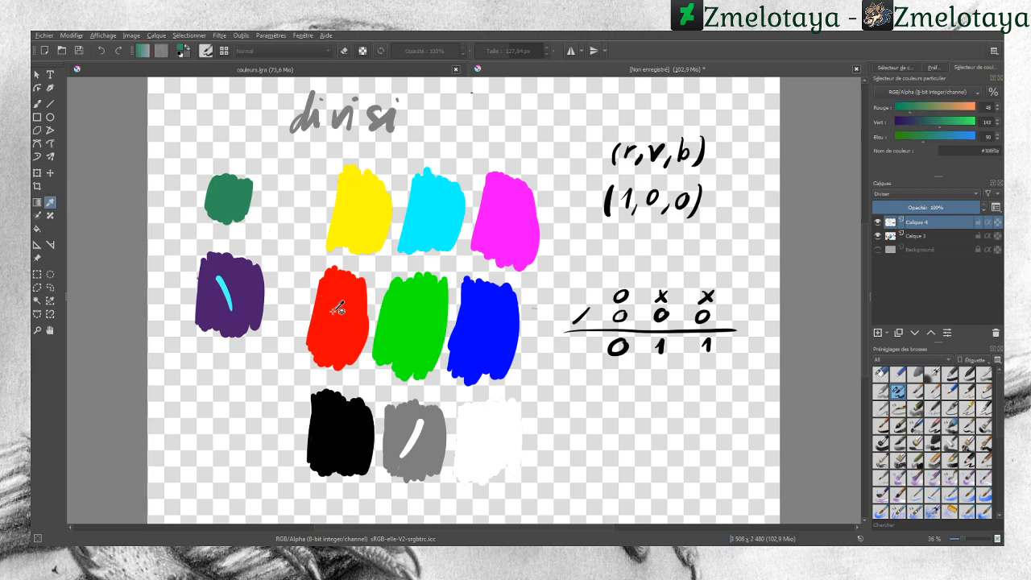
Step: Sample the red swatch again and paint a red Divide stroke across the green swatch
click(337, 306)
click(37, 105)
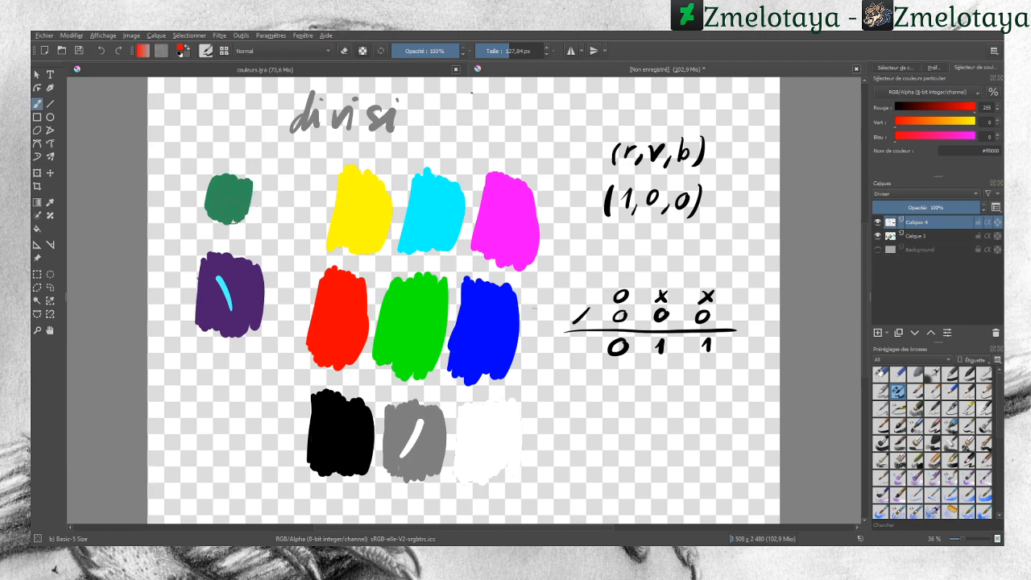
drag(230, 214, 225, 189)
Step: Sample the green swatch and the stroke on it alternately to compare their RGB values
click(50, 202)
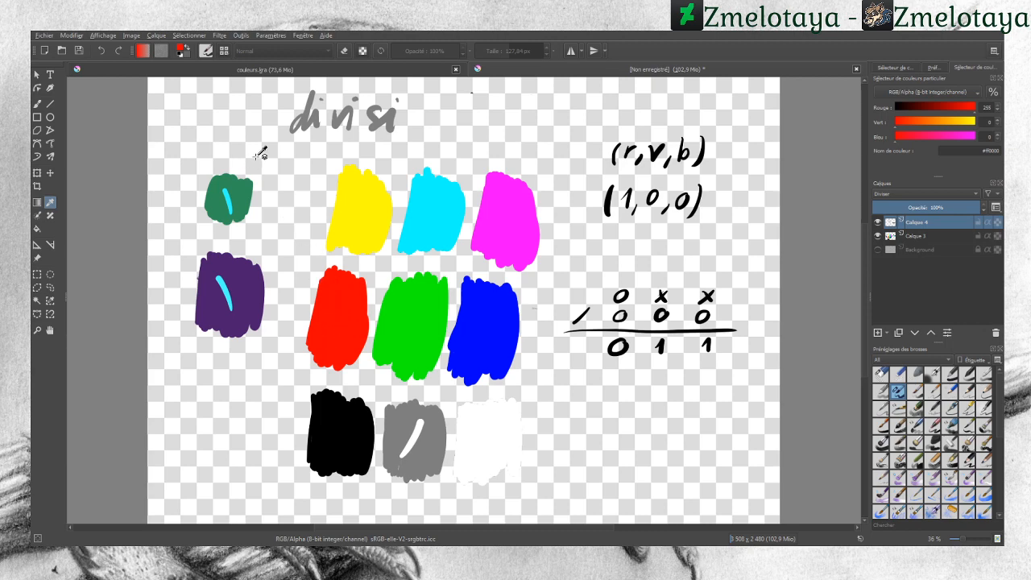
click(243, 195)
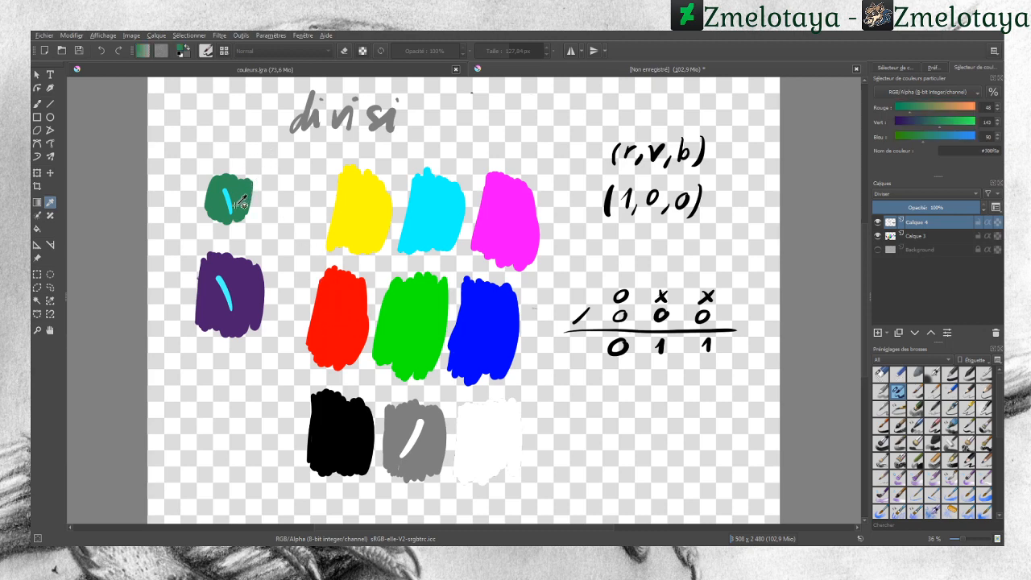
click(226, 198)
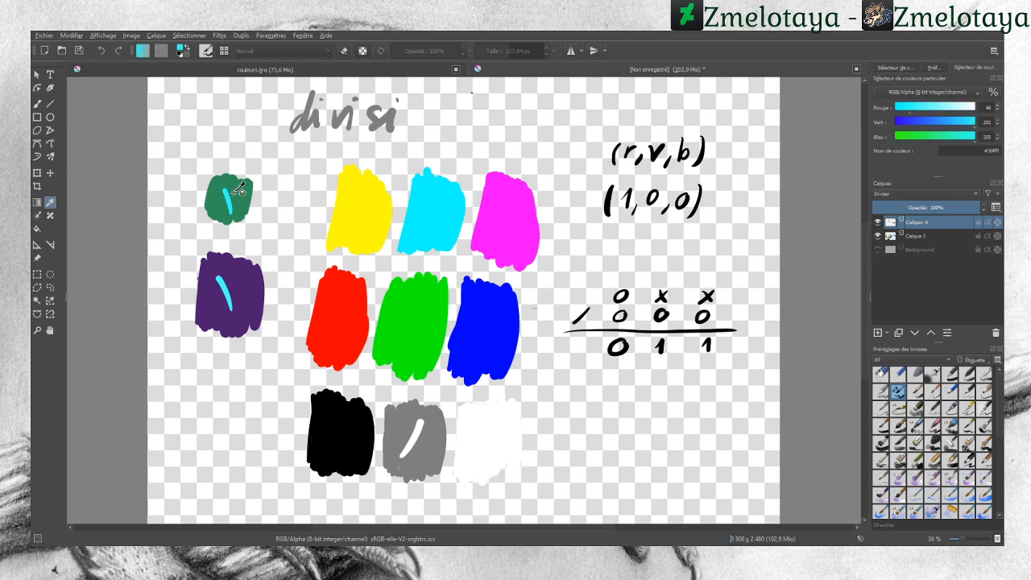
click(234, 195)
click(228, 196)
click(234, 194)
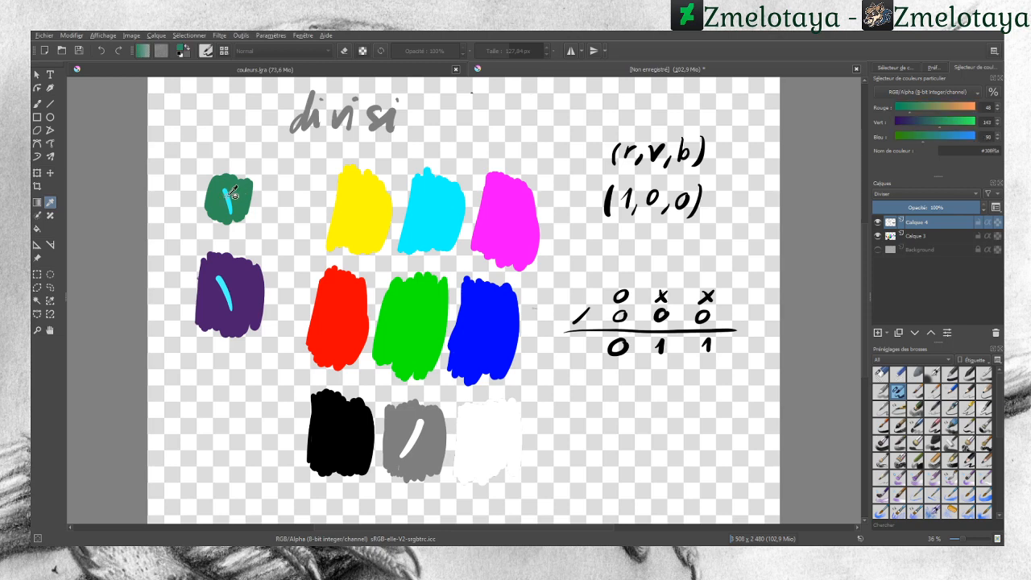
click(228, 196)
click(236, 193)
click(228, 196)
click(235, 194)
click(228, 196)
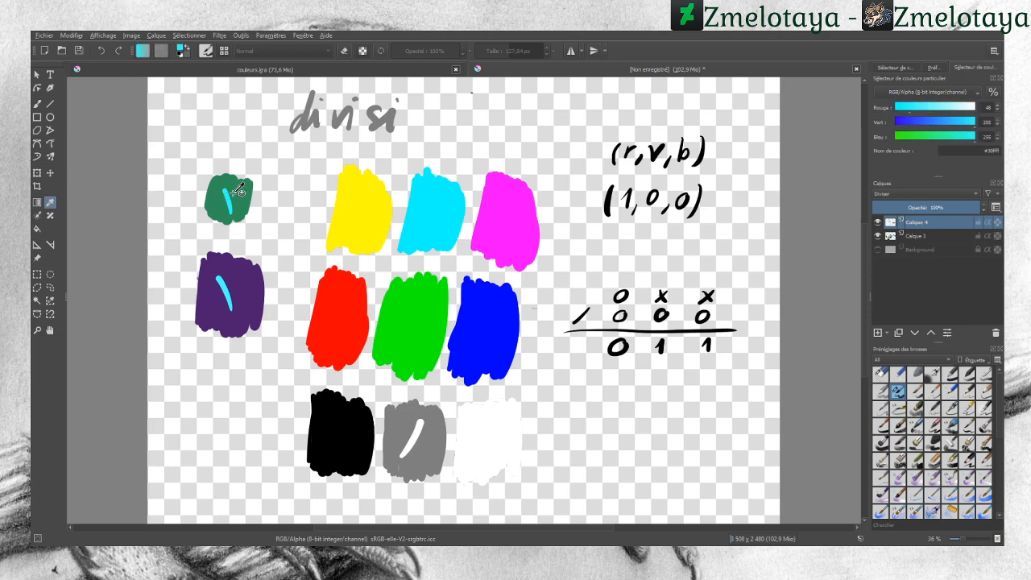
Step: Keep comparing the green swatch's and its stroke's RGB values by sampling each in turn
click(235, 194)
click(228, 196)
click(234, 194)
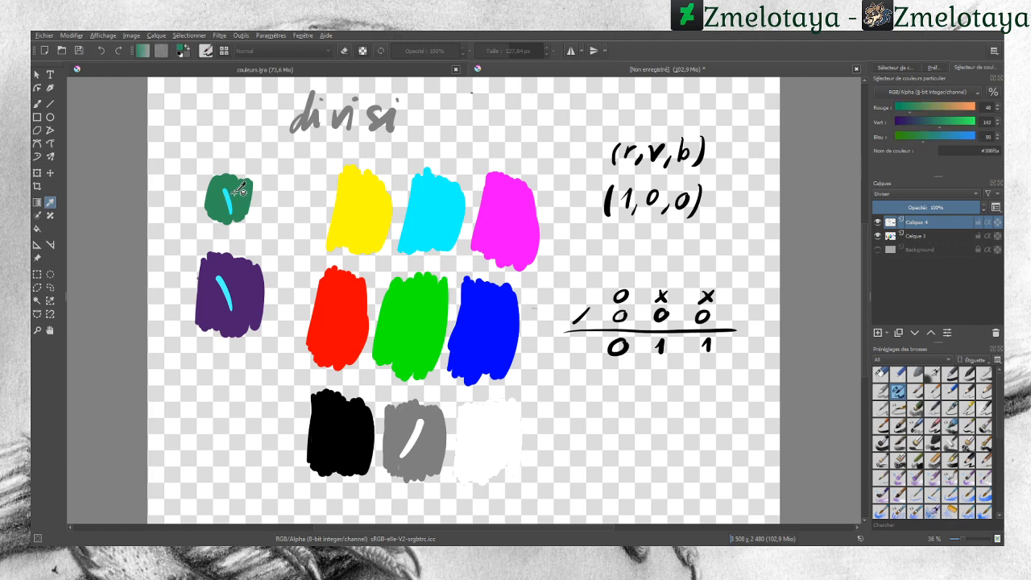
click(228, 196)
click(234, 194)
click(228, 195)
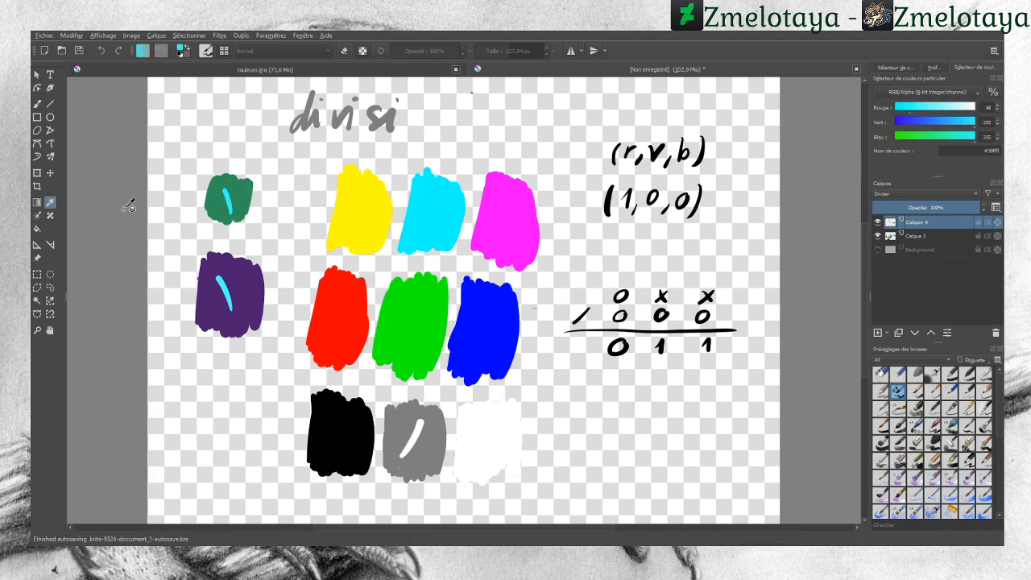
Step: Sample the red swatch and paint red Divide strokes across the purple and green swatches
click(37, 104)
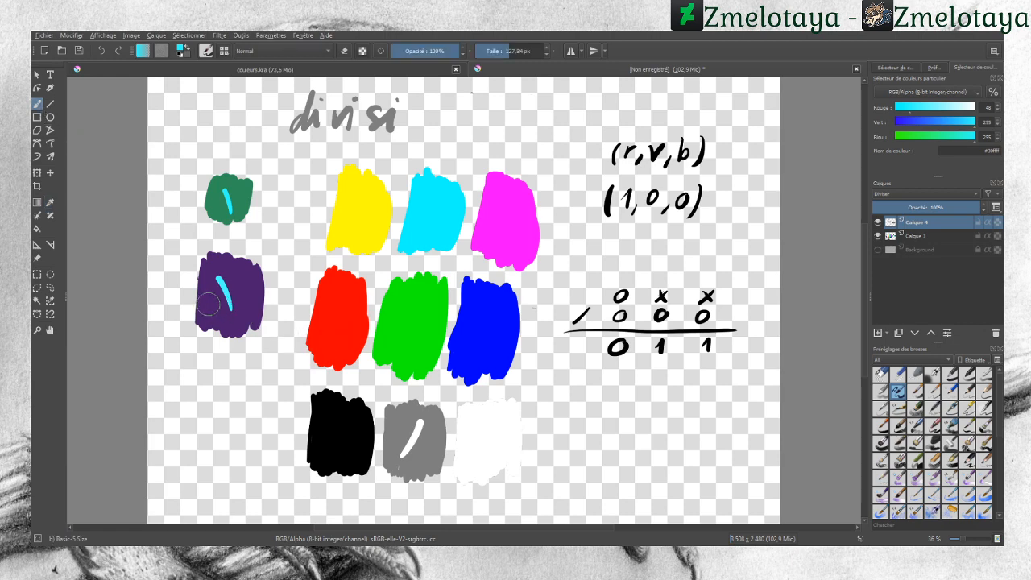
click(51, 205)
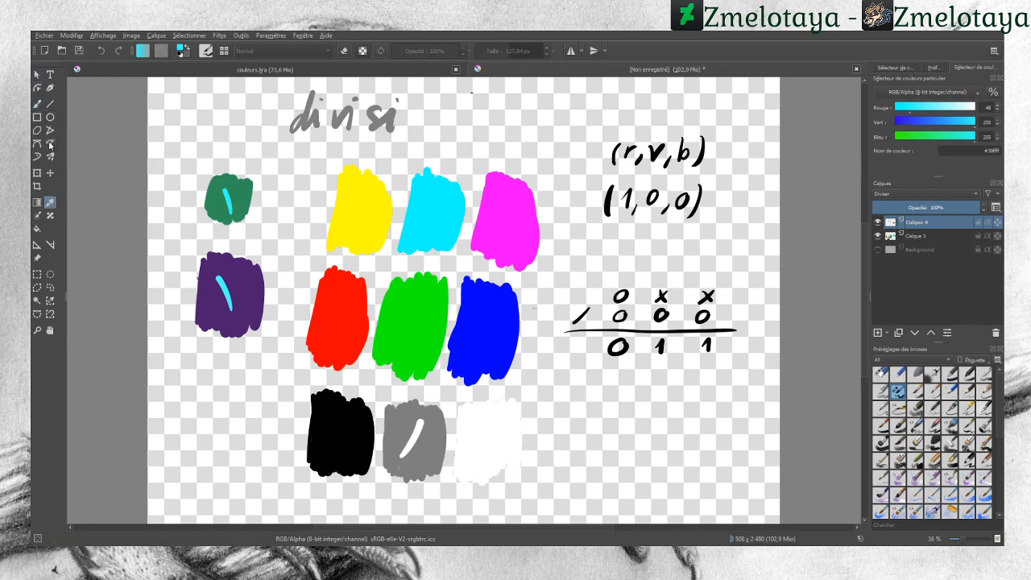
click(331, 314)
click(37, 103)
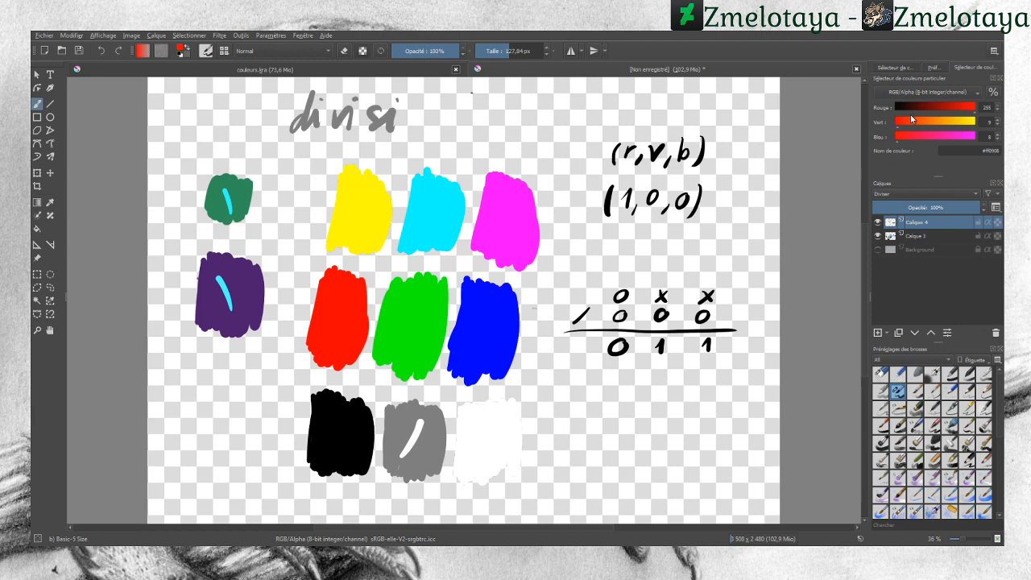
drag(236, 275, 241, 302)
mouse_move(229, 197)
mouse_down()
mouse_move(231, 211)
mouse_move(219, 214)
mouse_up()
Step: Sample the green swatch and its new red stroke alternately to compare their RGB values
click(50, 203)
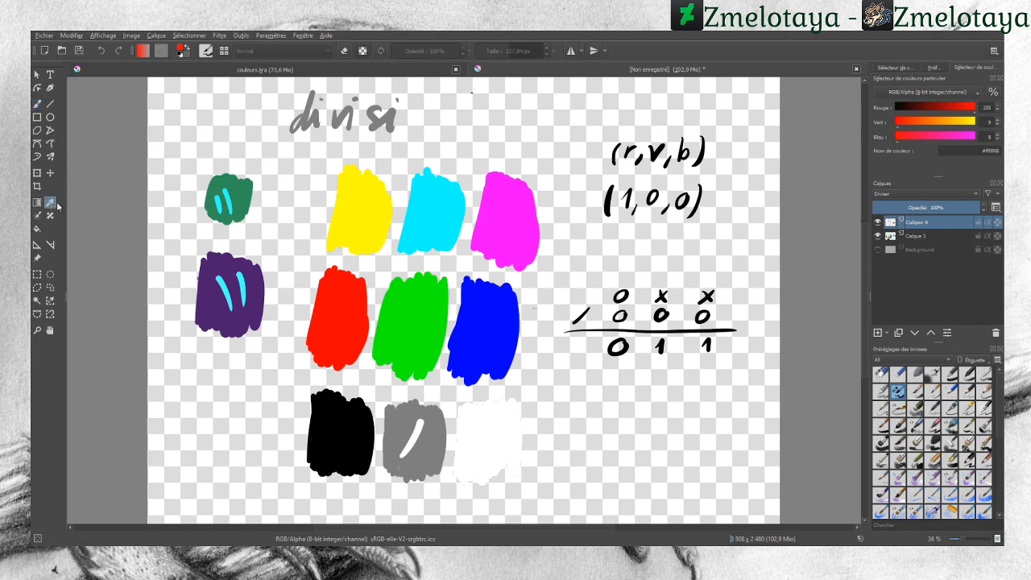
click(213, 199)
click(218, 201)
click(213, 208)
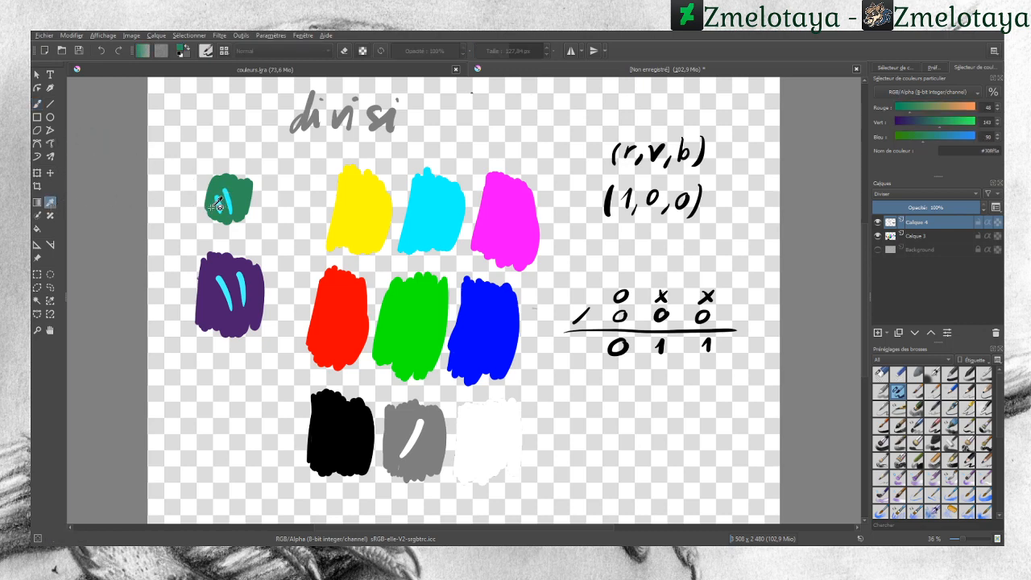
click(218, 202)
click(213, 205)
click(218, 201)
click(213, 205)
click(220, 202)
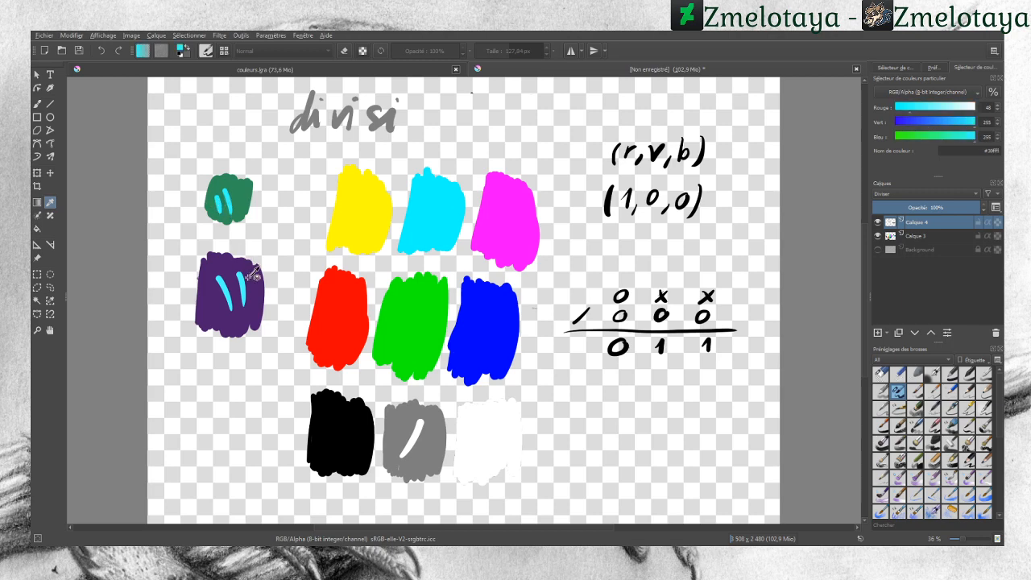
Step: Sample the purple swatch and its new red stroke alternately to compare their RGB values
click(252, 276)
click(244, 279)
click(248, 277)
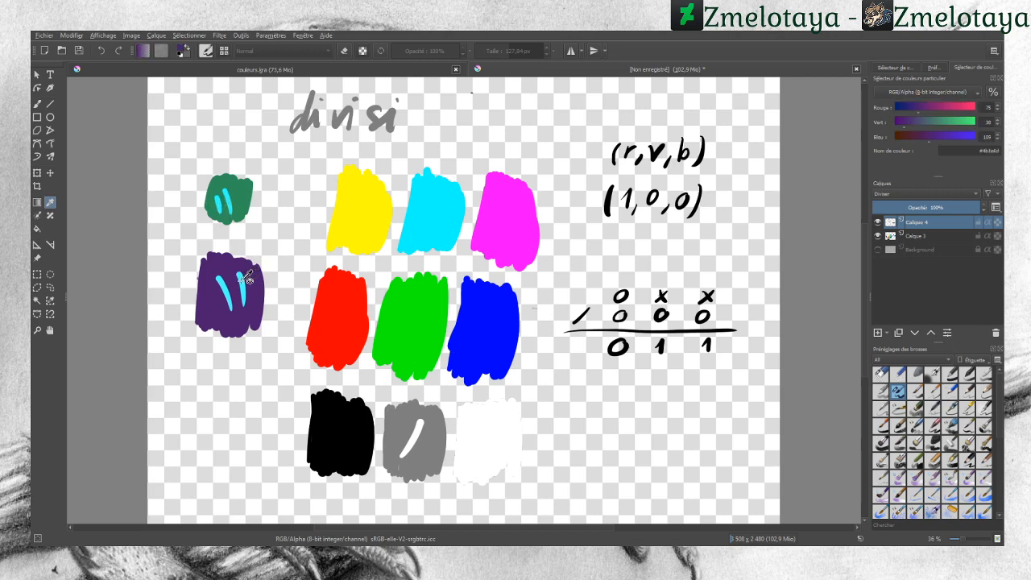
click(245, 279)
click(250, 276)
click(245, 279)
click(251, 277)
click(239, 282)
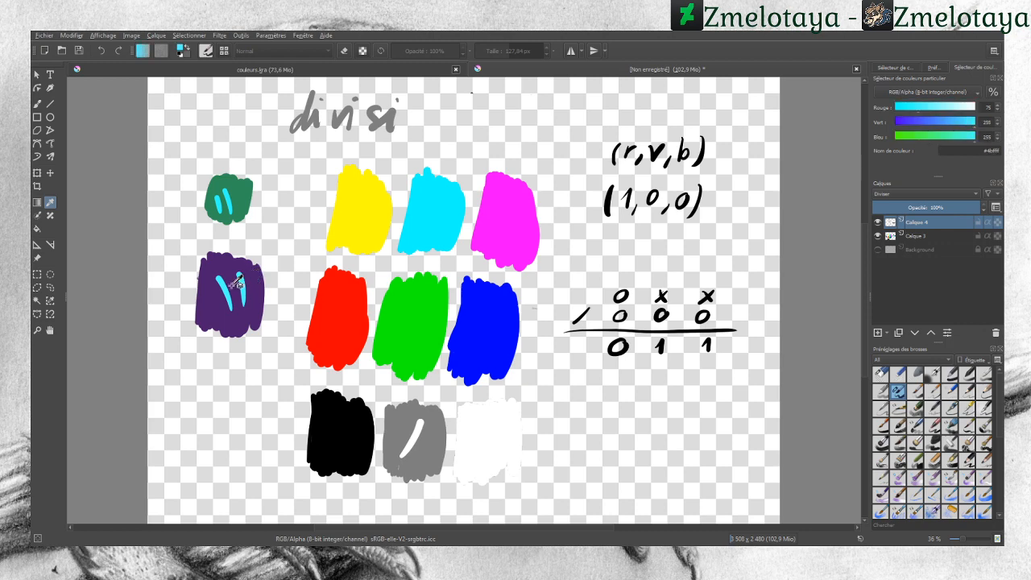
click(256, 276)
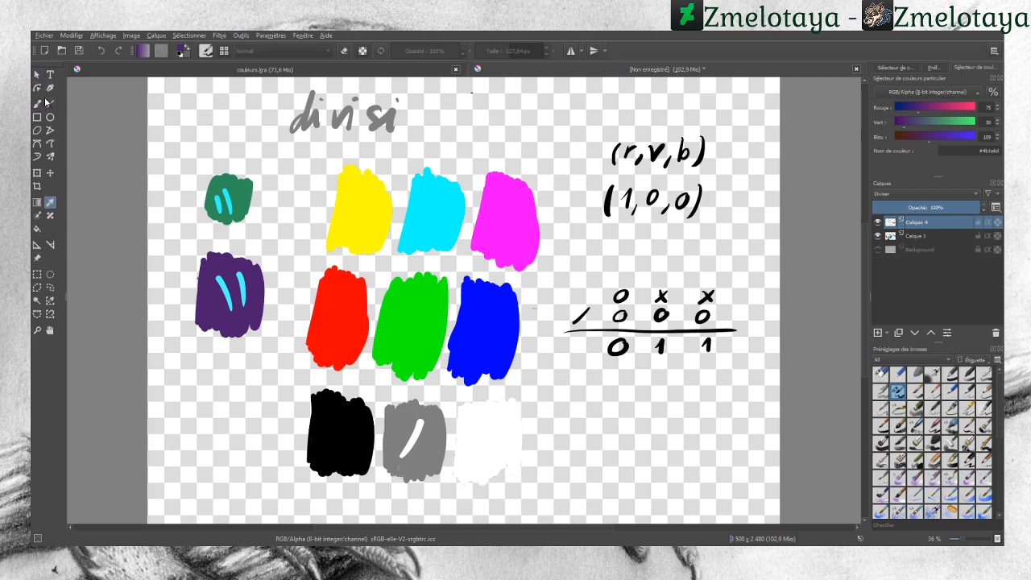
Step: Set the colour to a light pink of 255, 182, 182 and paint a Divide stroke across the purple swatch
click(333, 292)
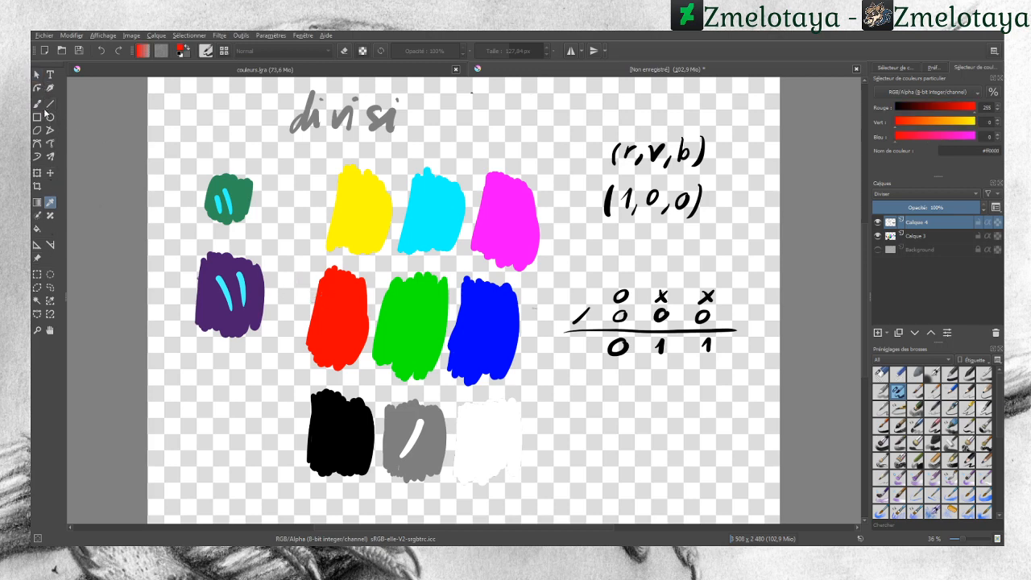
click(42, 103)
click(948, 137)
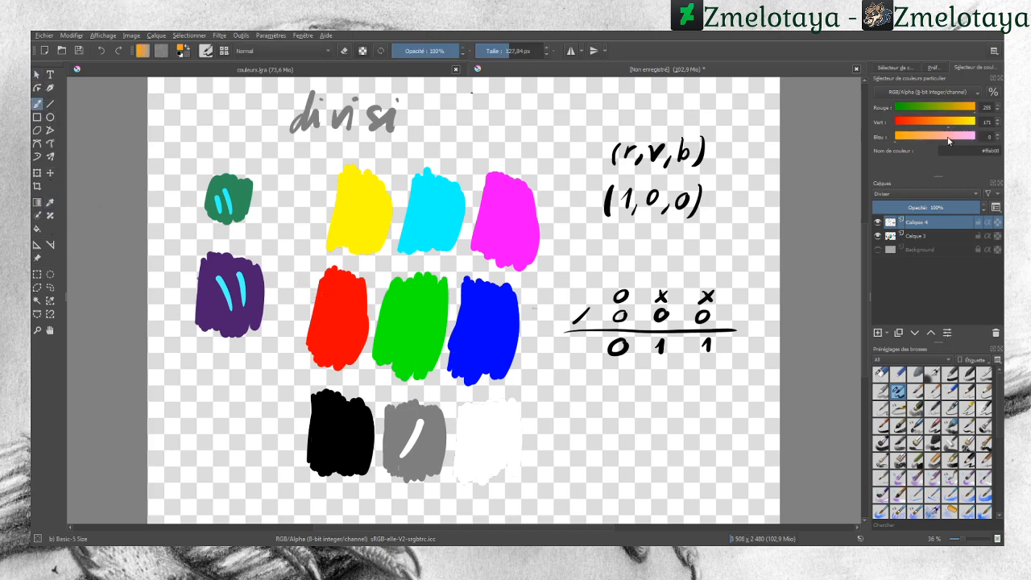
click(949, 122)
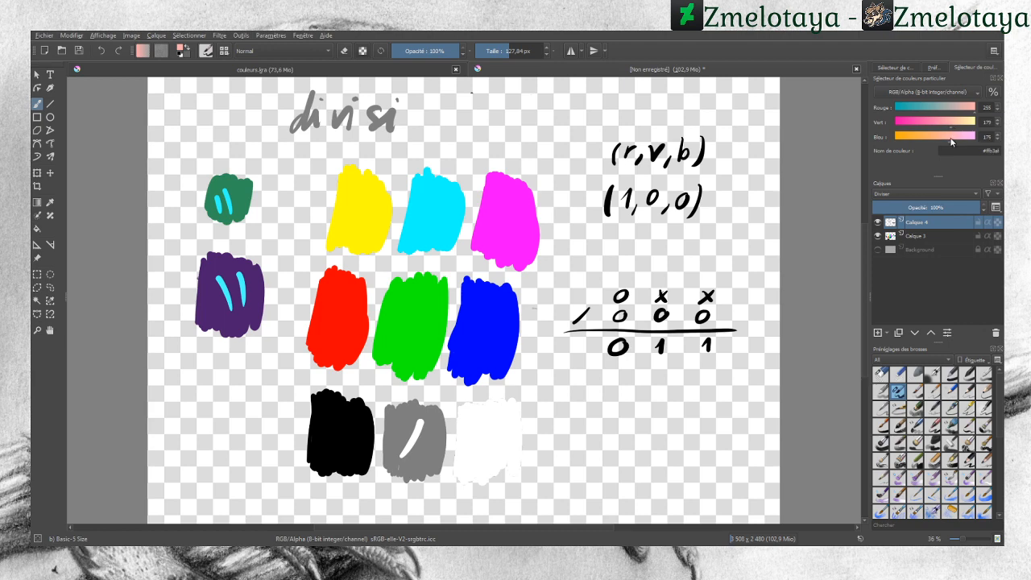
click(953, 139)
click(953, 126)
drag(213, 293, 218, 315)
click(51, 203)
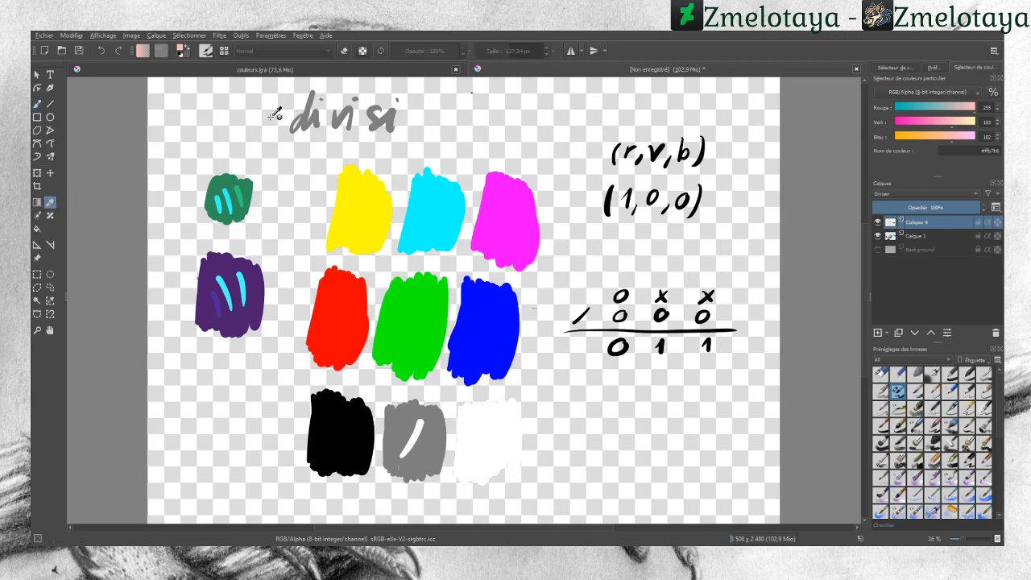
Step: Sample the green swatch, the purple swatch and the pink stroke on it to compare their values
click(231, 176)
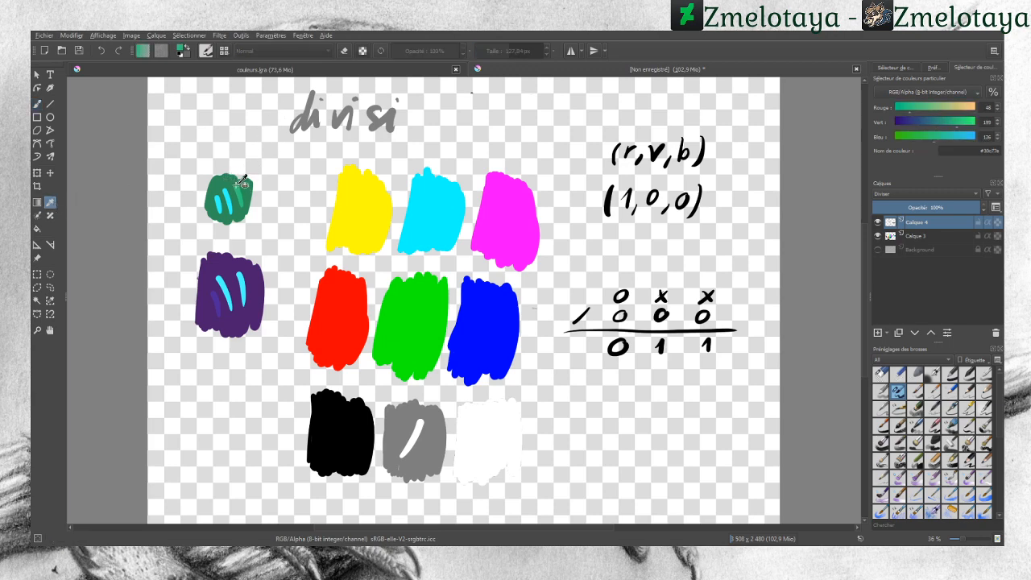
drag(235, 179, 244, 185)
click(243, 264)
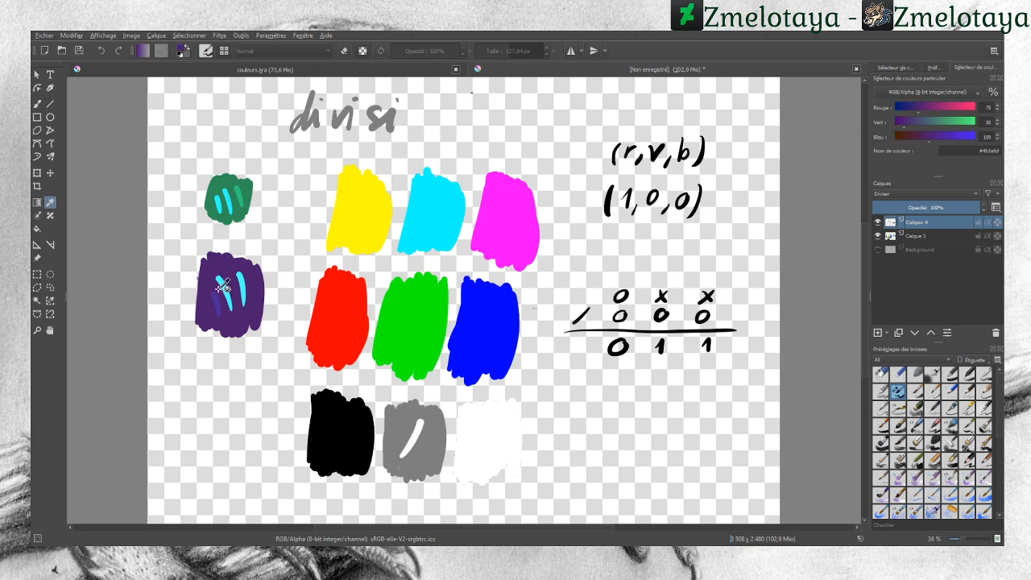
click(220, 293)
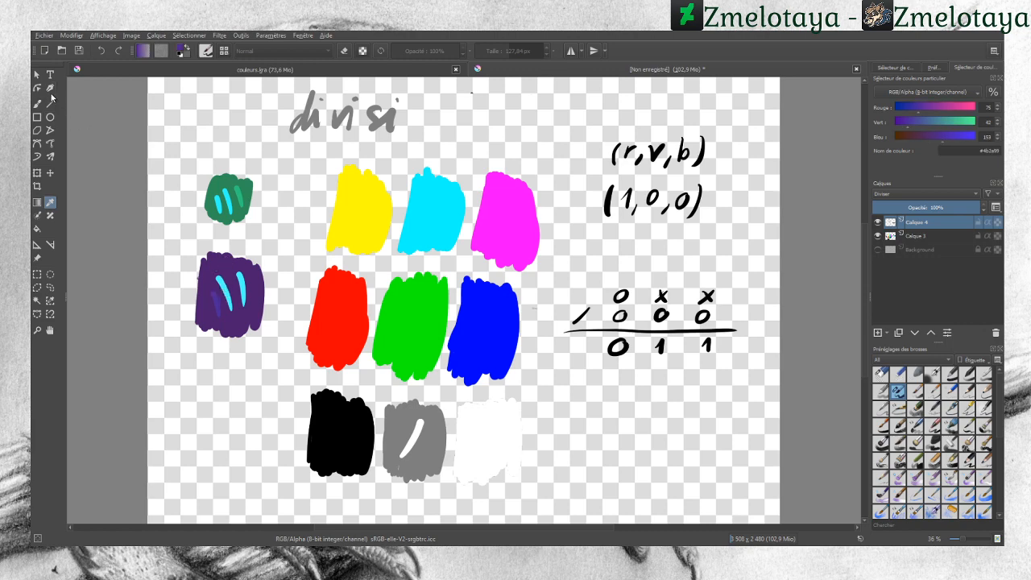
Step: Set the colour to 201, 219, 190 and paint a Divide stroke across the green swatch
click(37, 74)
click(881, 374)
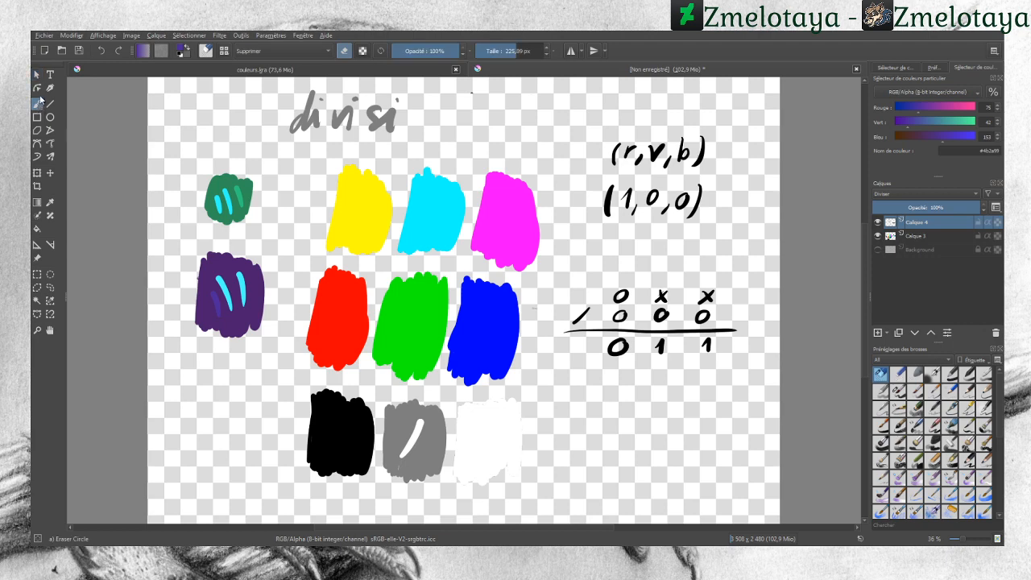
click(50, 202)
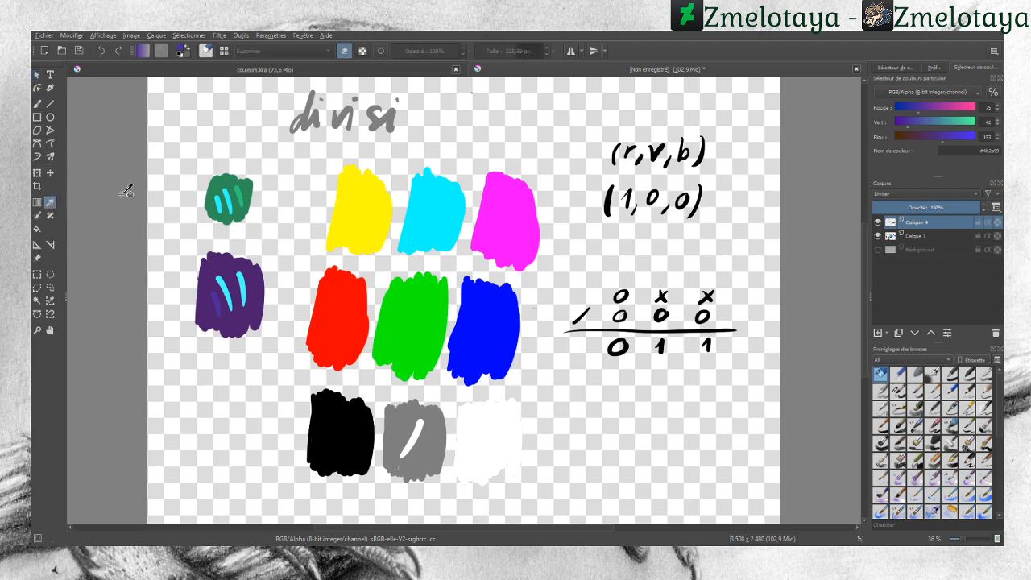
click(955, 108)
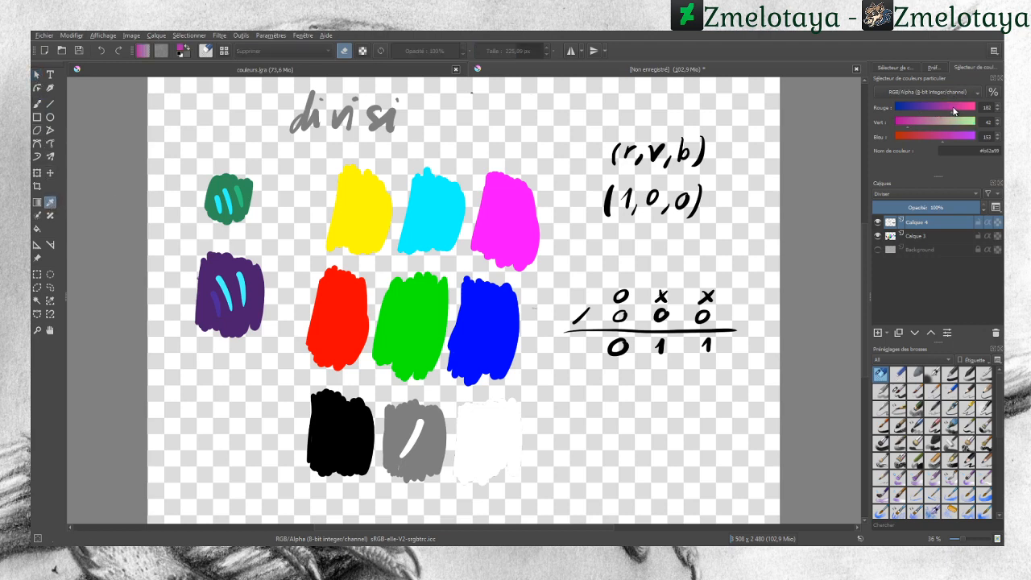
click(963, 124)
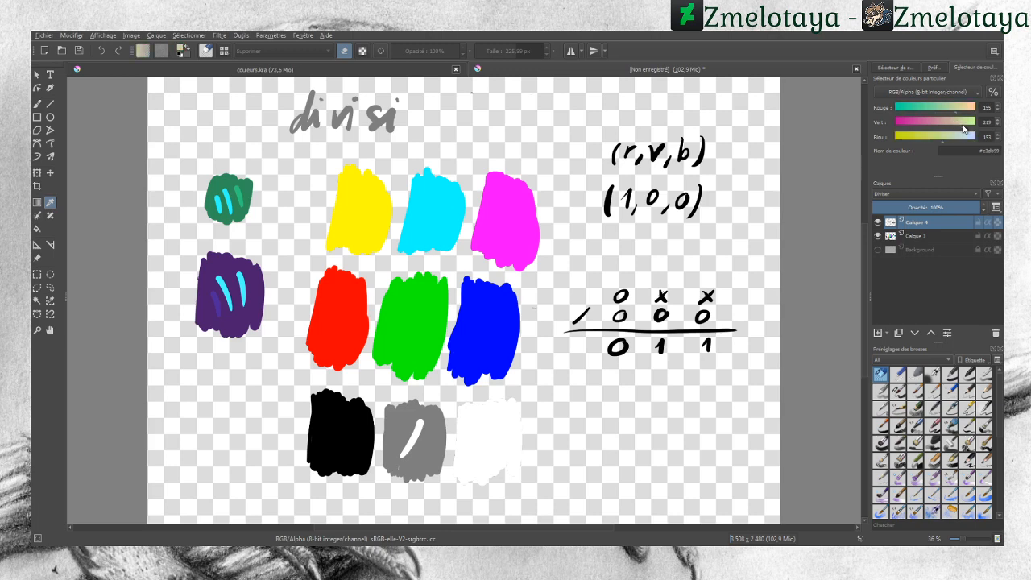
drag(941, 139, 956, 139)
click(958, 108)
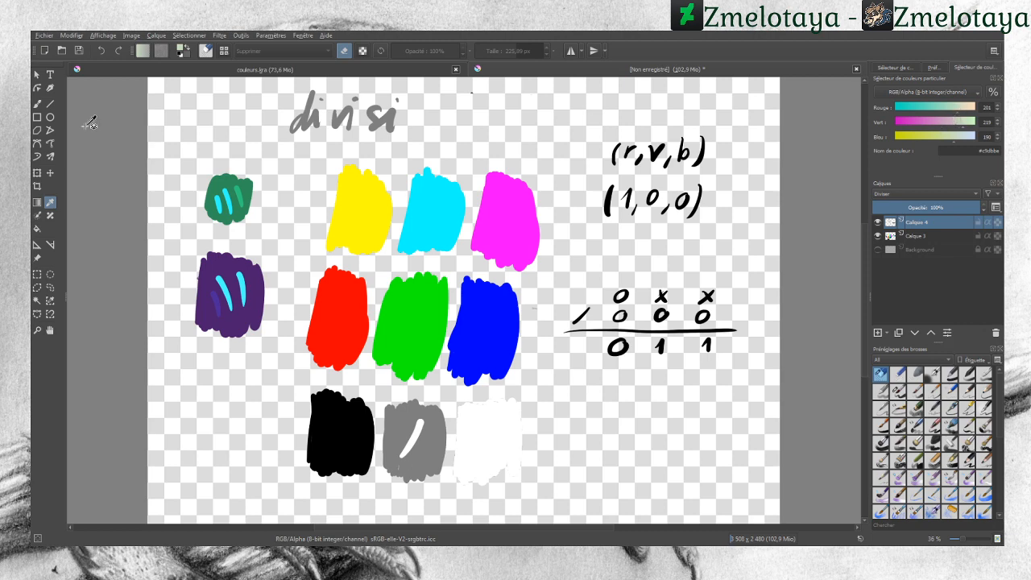
click(37, 103)
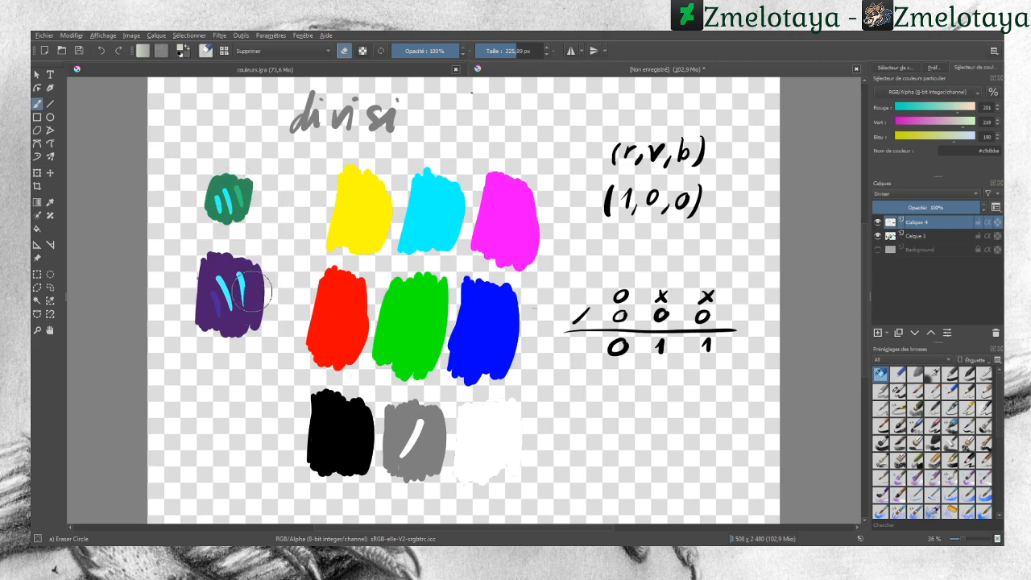
click(898, 393)
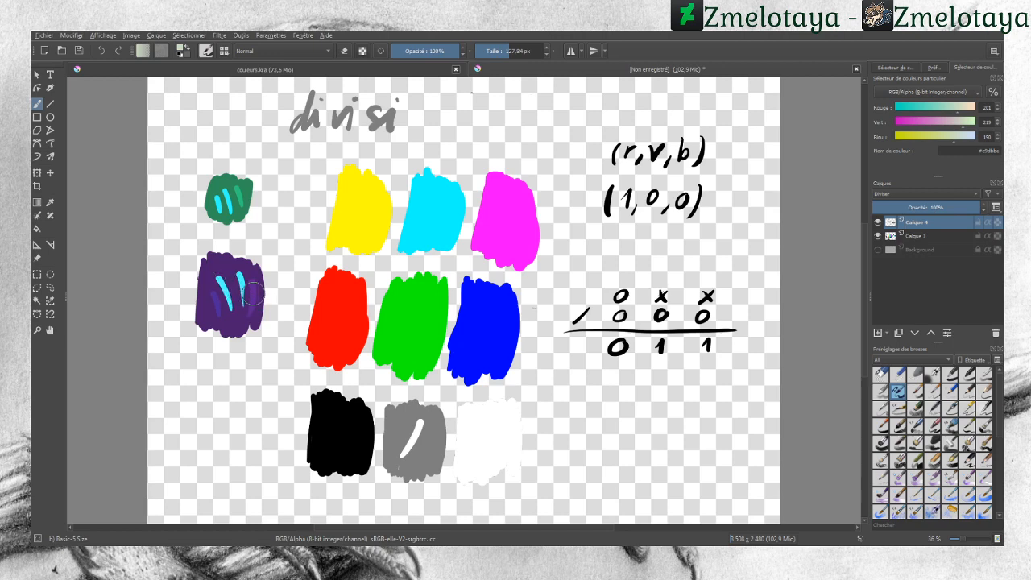
drag(230, 182, 211, 203)
Step: Sample the green swatch and the pale stroke on it alternately to compare their RGB values
click(50, 202)
click(223, 181)
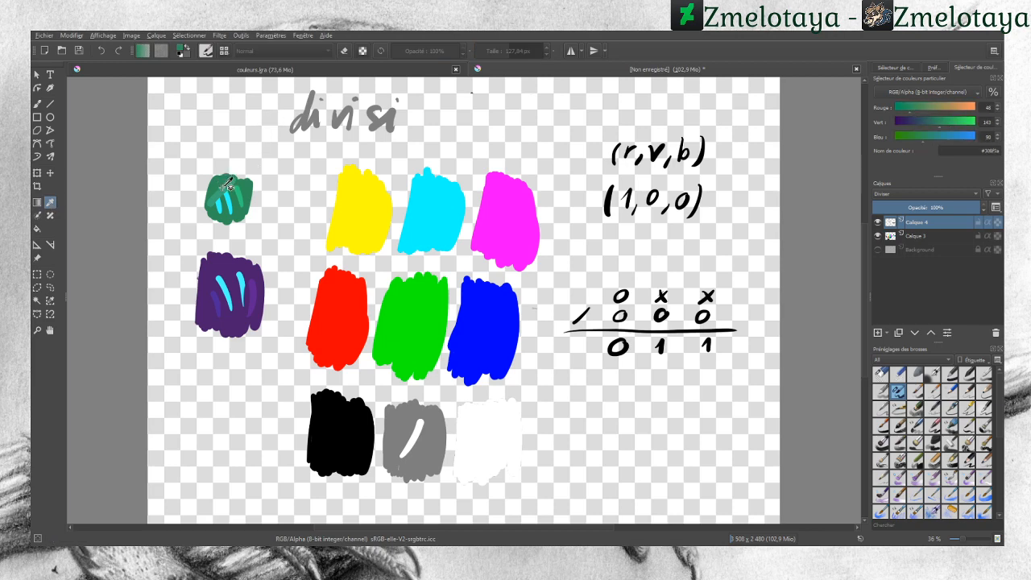
click(219, 190)
click(224, 189)
click(218, 191)
click(225, 188)
click(220, 190)
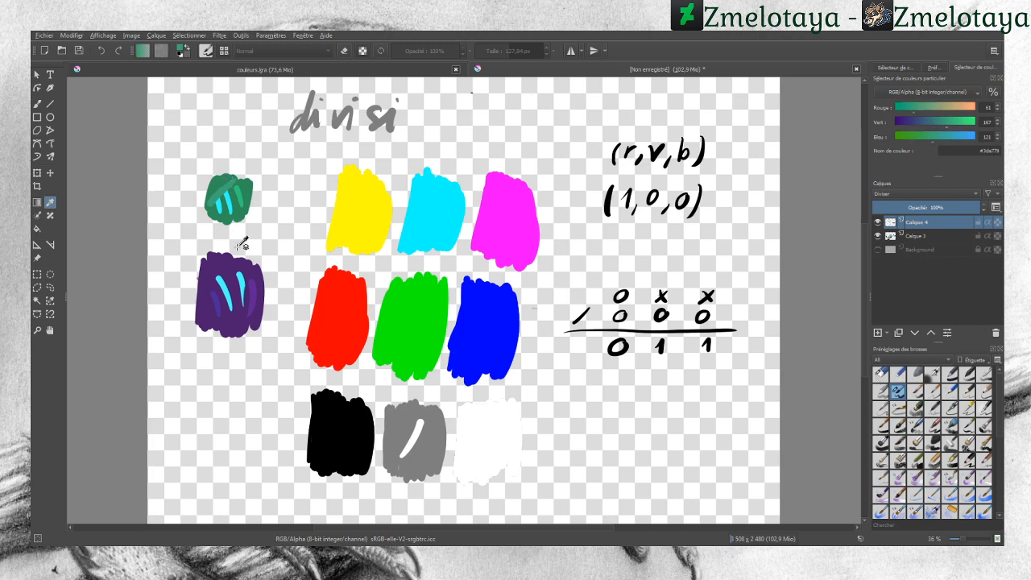
Step: Sample the purple swatch and the strokes across it repeatedly to compare their RGB values
click(253, 275)
click(254, 286)
click(254, 275)
click(253, 289)
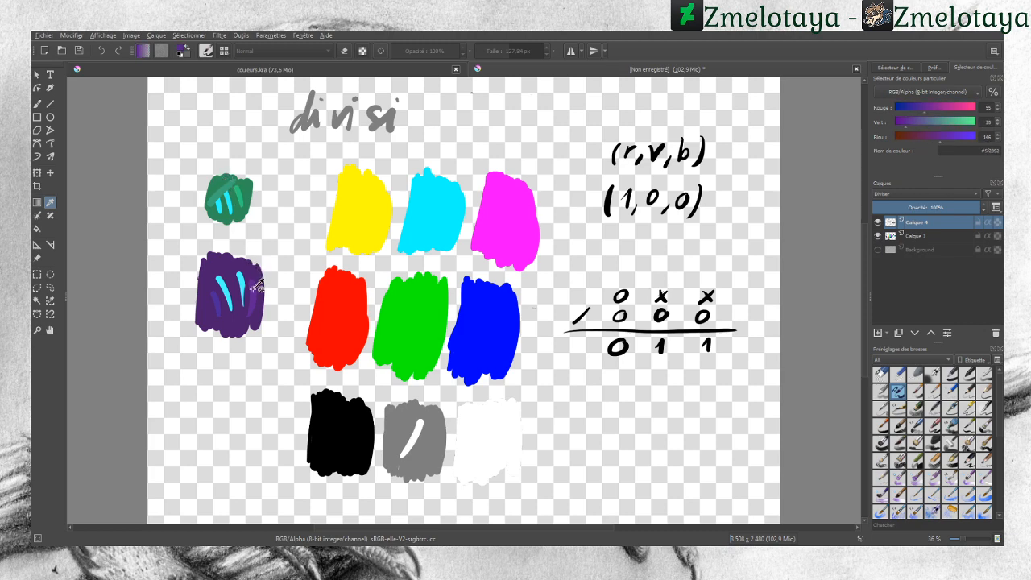
click(257, 278)
click(259, 280)
click(881, 375)
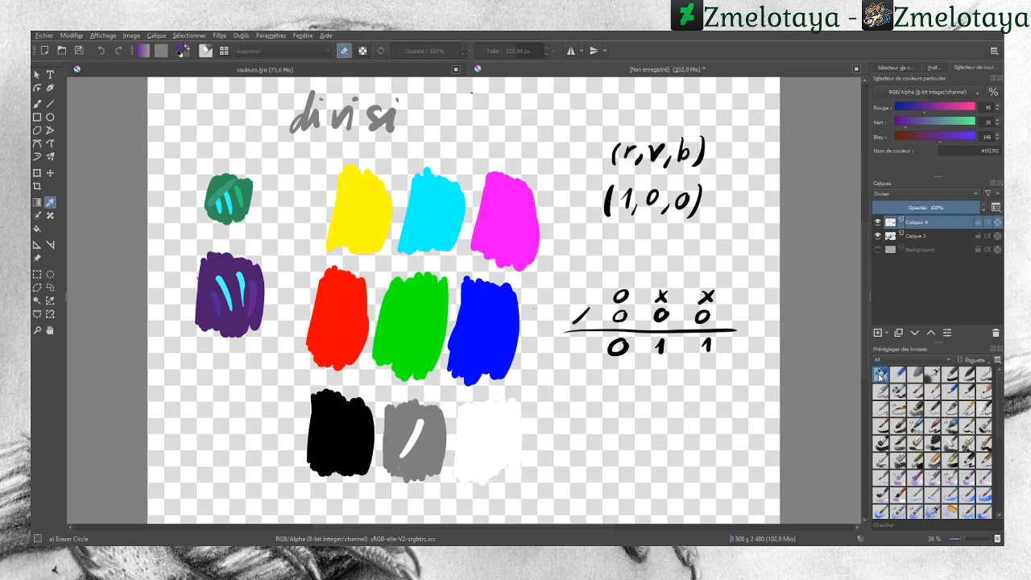
click(200, 319)
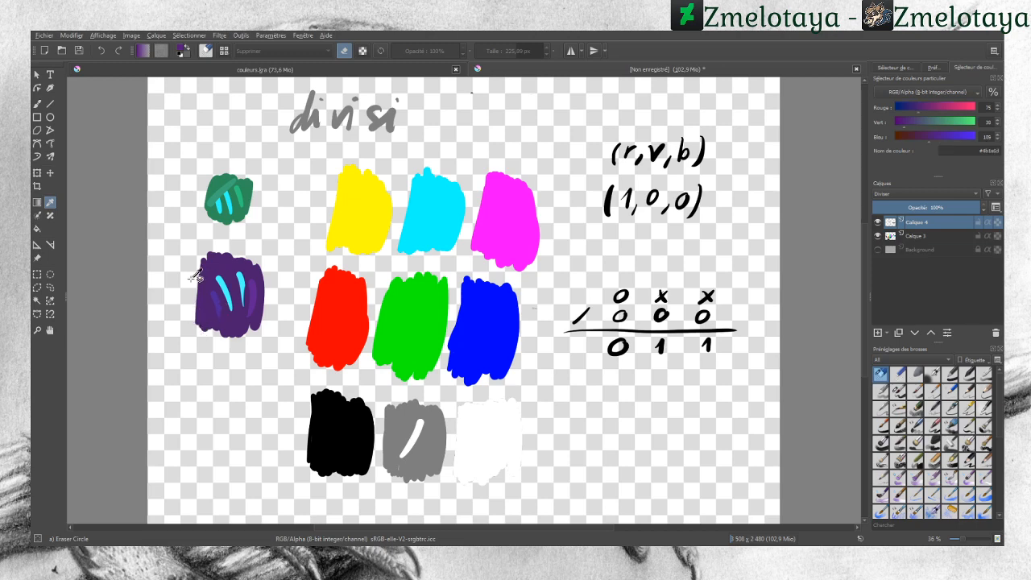